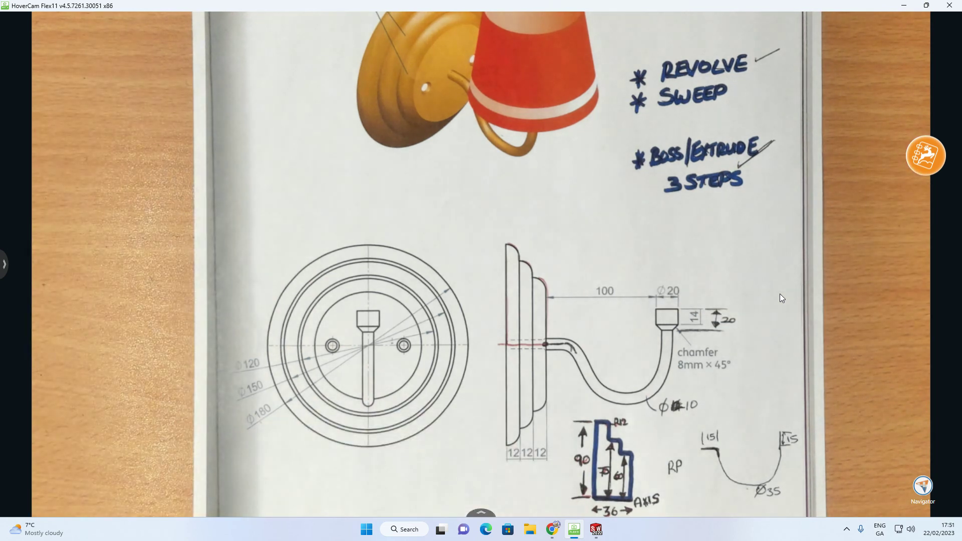
# - Switch to SOLIDWORKS and open the recent Light Fitting Part 1 to view the finished model
pyautogui.click(596, 529)
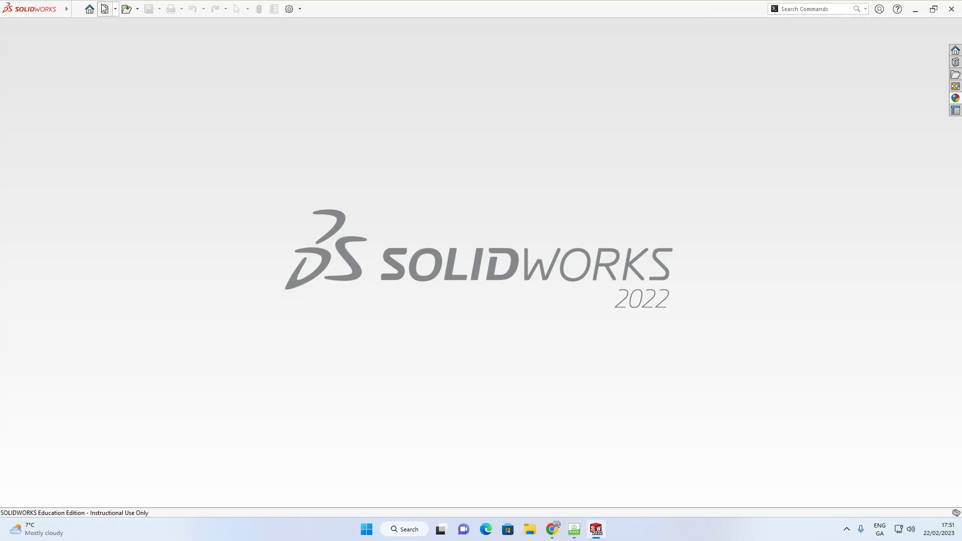
pyautogui.click(75, 9)
pyautogui.click(104, 56)
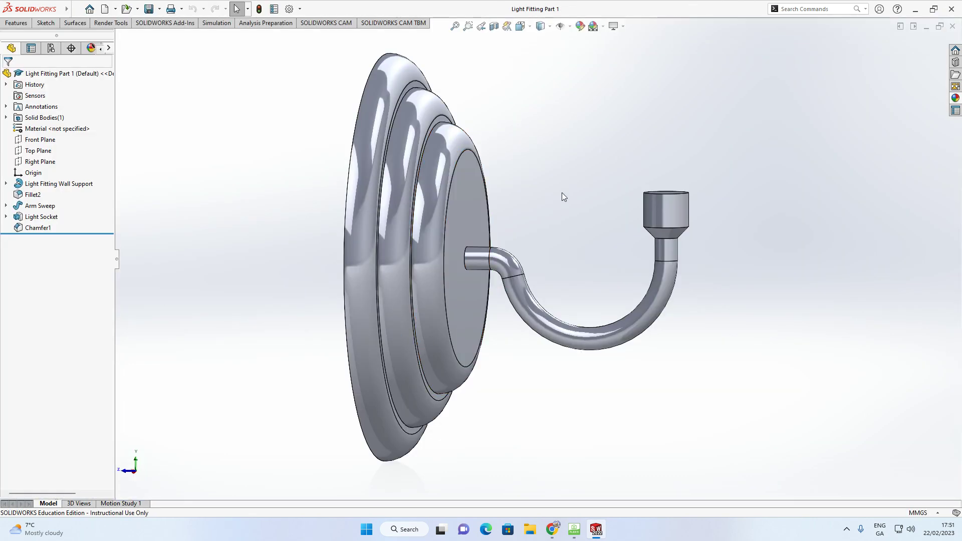
pyautogui.moveTo(561, 193); pyautogui.dragTo(514, 160, button='middle')
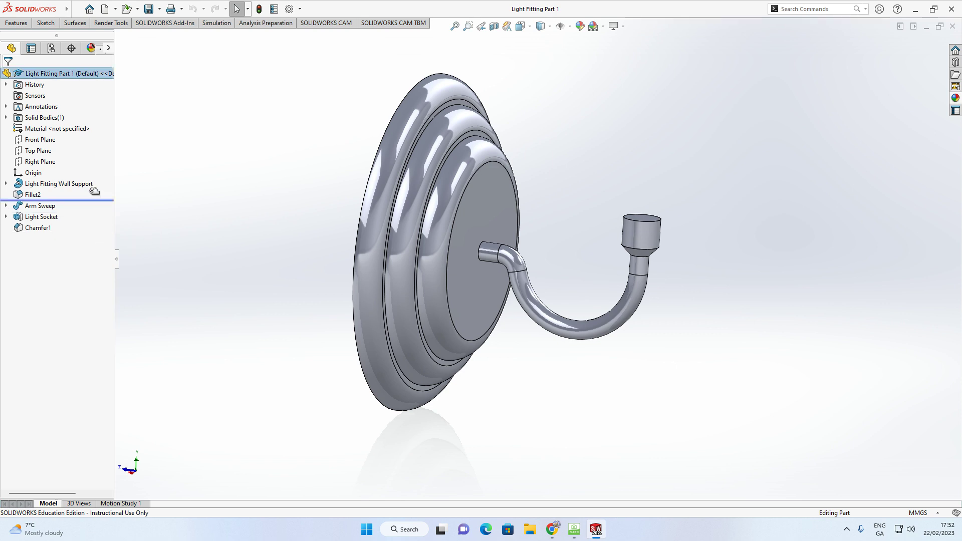
# - Roll the model history back to just after Fillet2, roll forward to Chamfer1, and close the part without saving
pyautogui.moveTo(94, 195); pyautogui.dragTo(92, 198)
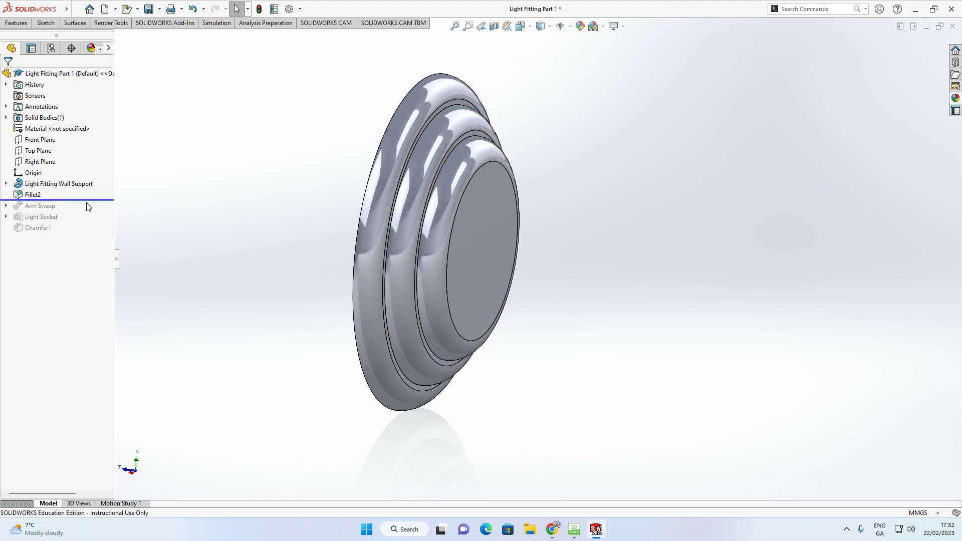
pyautogui.moveTo(91, 207); pyautogui.dragTo(87, 210)
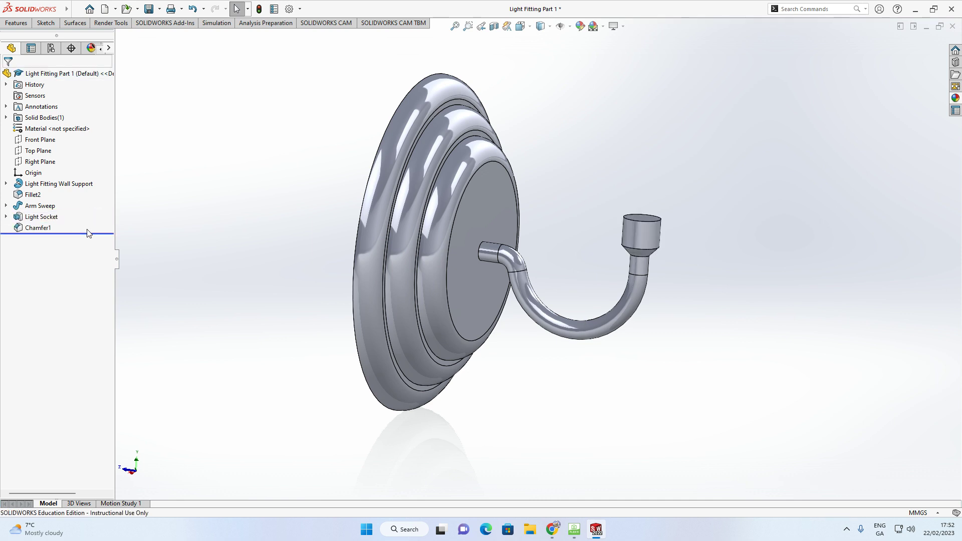
pyautogui.click(952, 28)
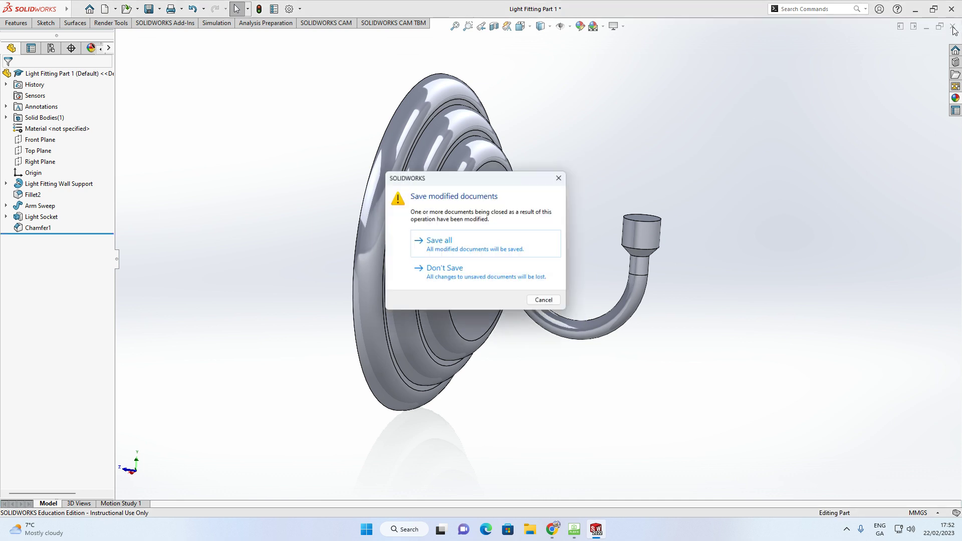
pyautogui.click(453, 273)
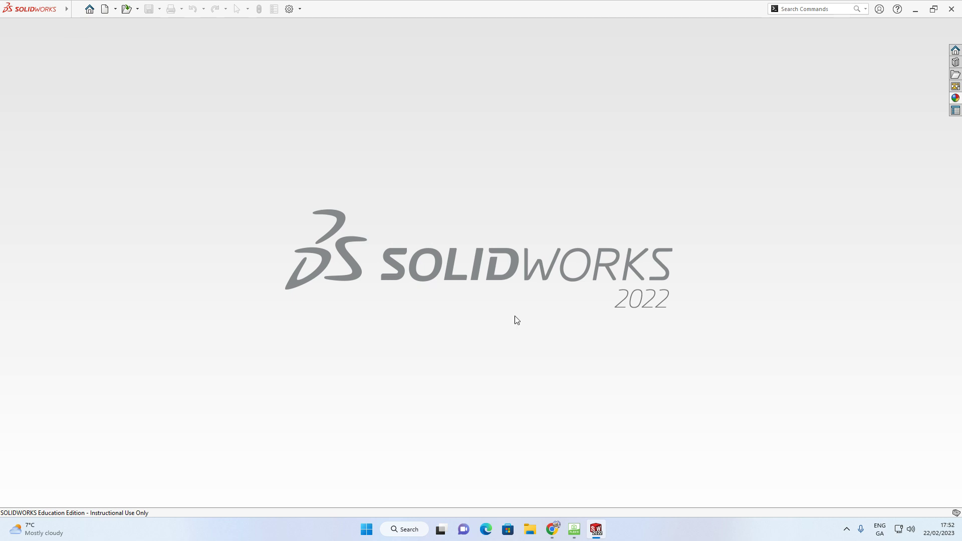
# - Switch to the desktop and create a folder named Light Fitting inside the 5th Year SDK folder
pyautogui.click(915, 10)
pyautogui.click(913, 10)
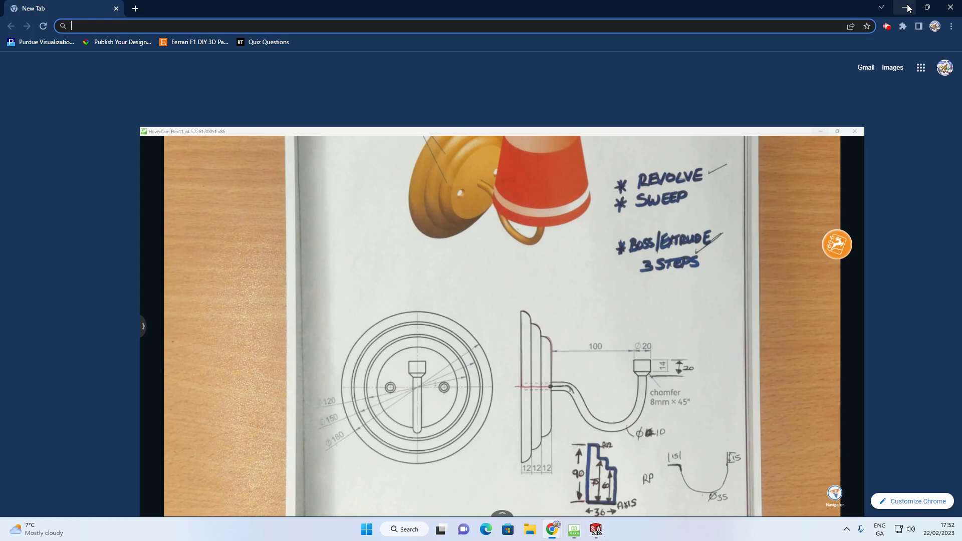
pyautogui.click(903, 7)
pyautogui.doubleClick(58, 116)
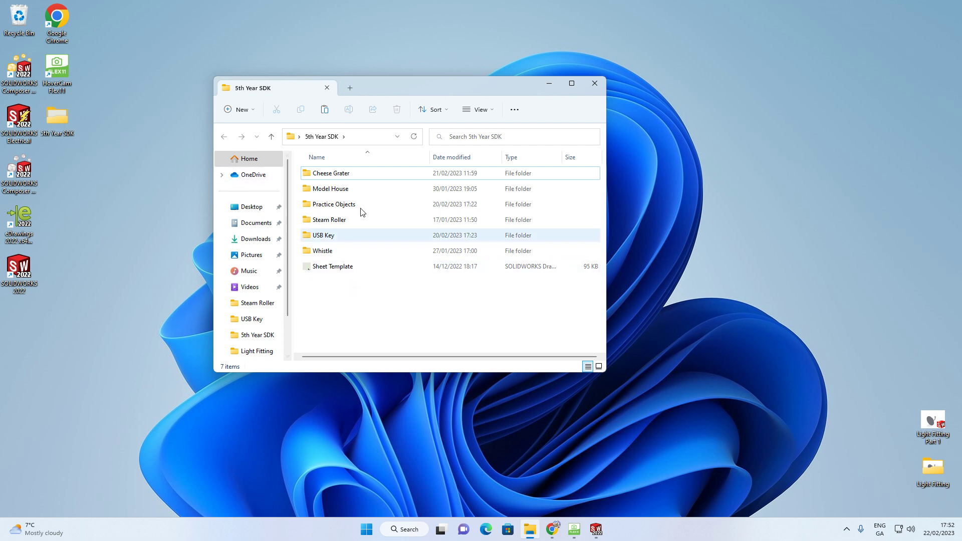
pyautogui.rightClick(335, 297)
pyautogui.moveTo(380, 399)
pyautogui.click(501, 217)
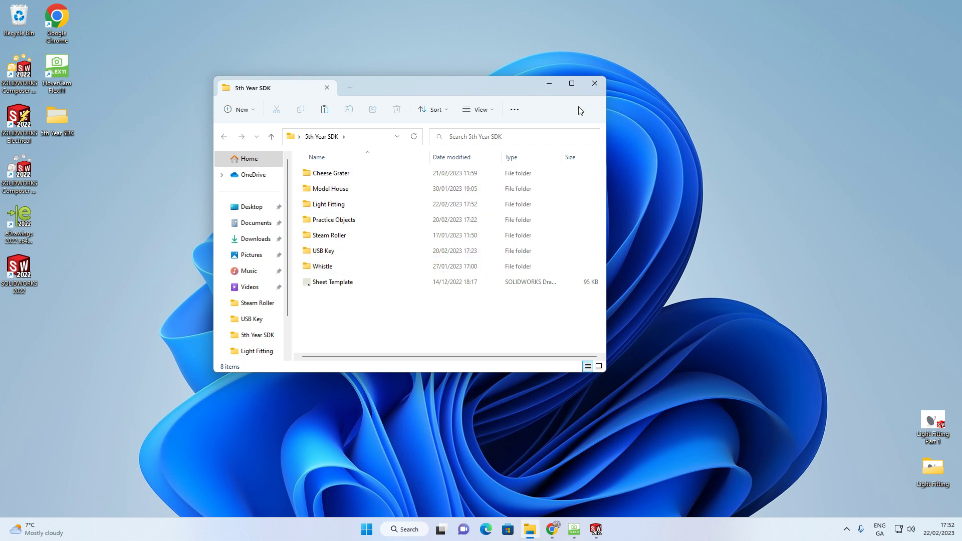
pyautogui.click(596, 85)
# - Switch to SOLIDWORKS and create a new Part document
pyautogui.click(597, 529)
pyautogui.click(76, 10)
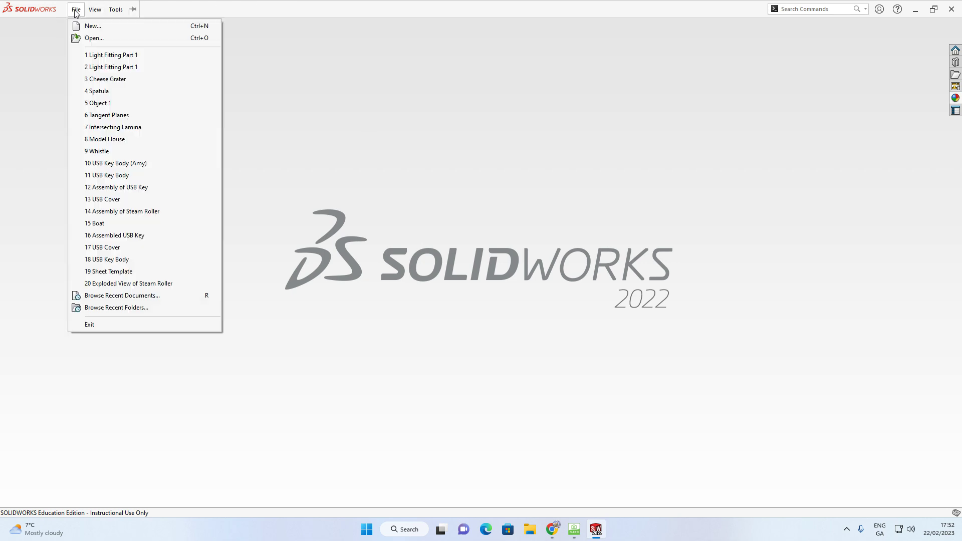
pyautogui.click(86, 27)
pyautogui.click(257, 158)
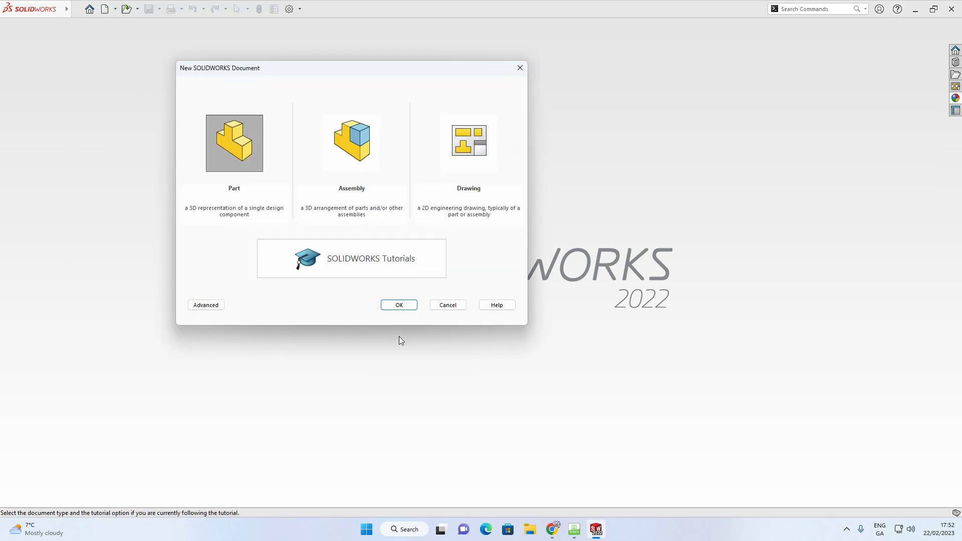
pyautogui.click(399, 306)
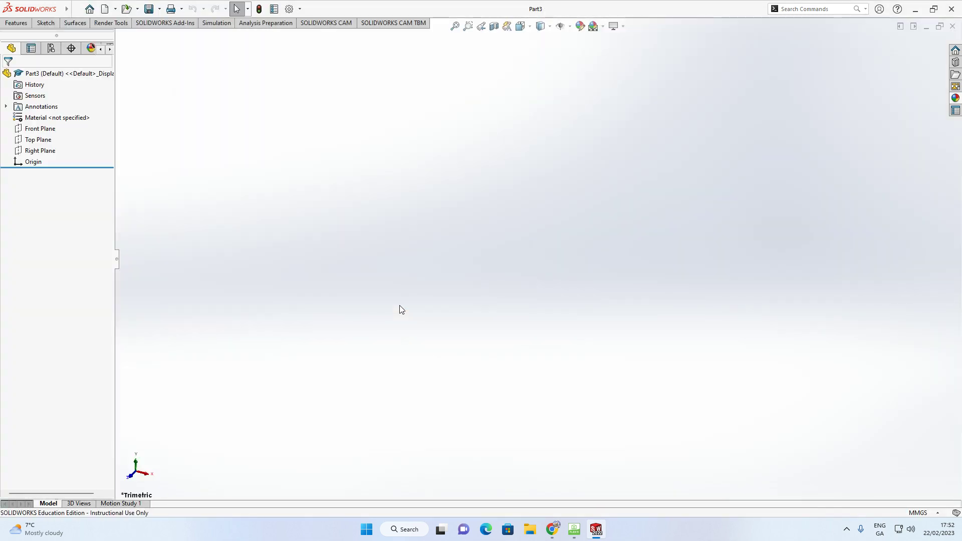
# - Start a sketch on the Front Plane and draw a circle about 160 mm in diameter centred on the origin
pyautogui.click(42, 131)
pyautogui.click(163, 136)
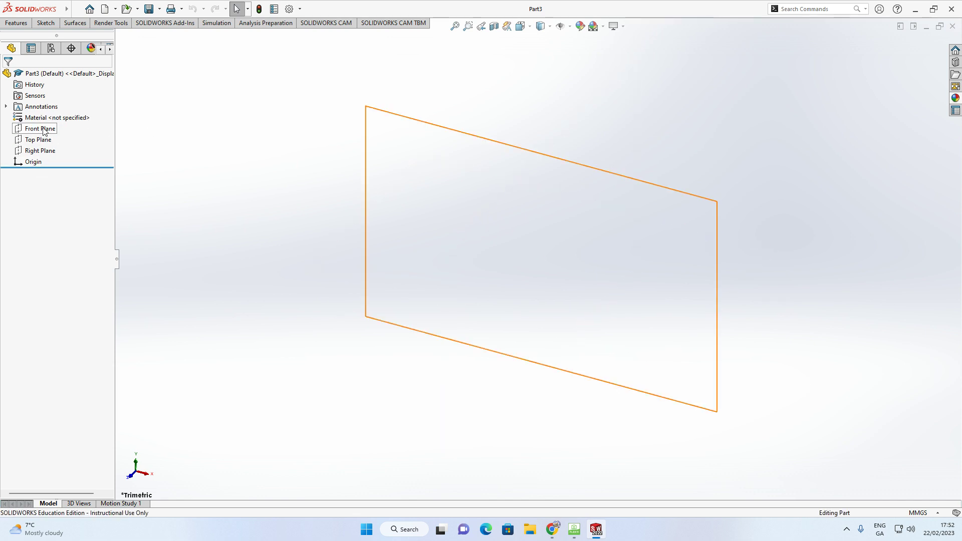
pyautogui.click(44, 132)
pyautogui.click(51, 117)
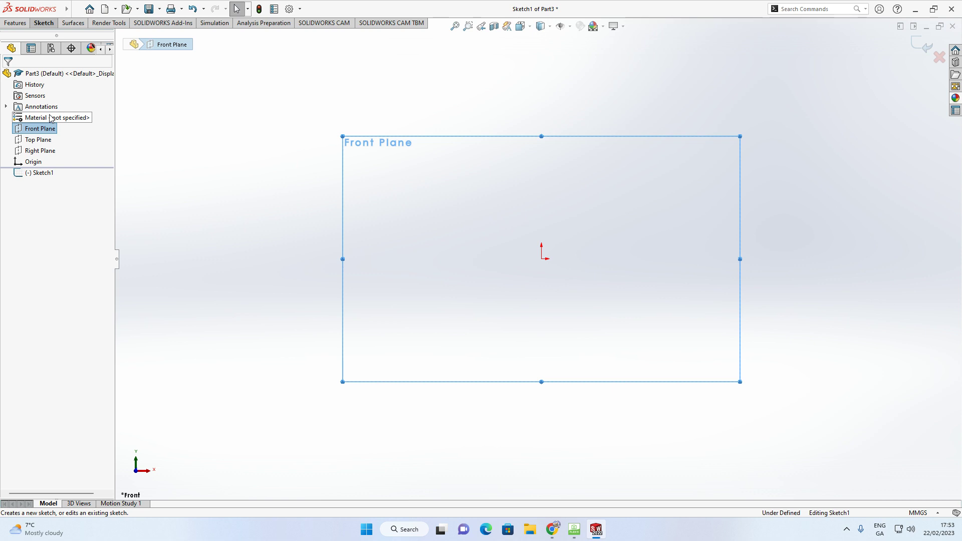
pyautogui.click(43, 24)
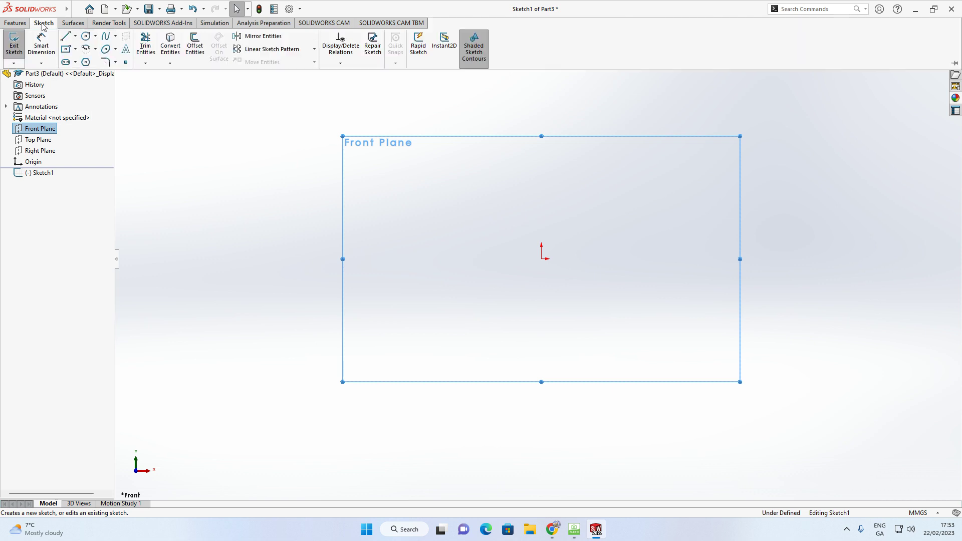
pyautogui.click(86, 36)
pyautogui.moveTo(542, 259); pyautogui.dragTo(364, 260)
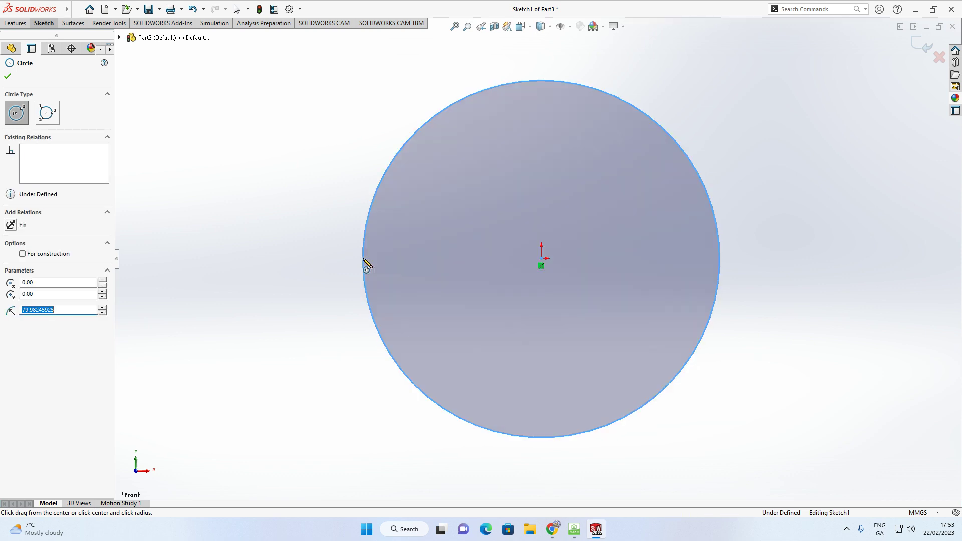
# - Dimension the circle's diameter as 180 mm
pyautogui.click(44, 24)
pyautogui.click(41, 44)
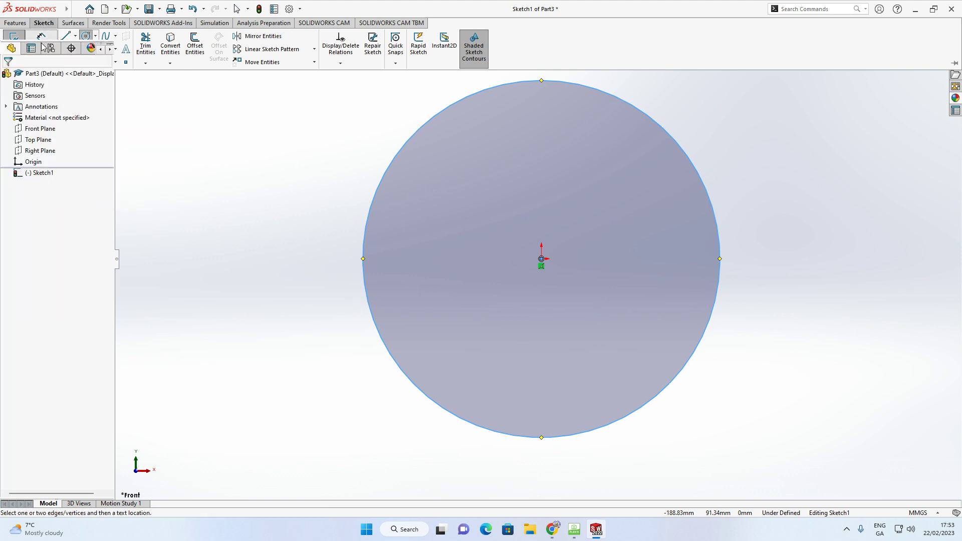
pyautogui.click(369, 219)
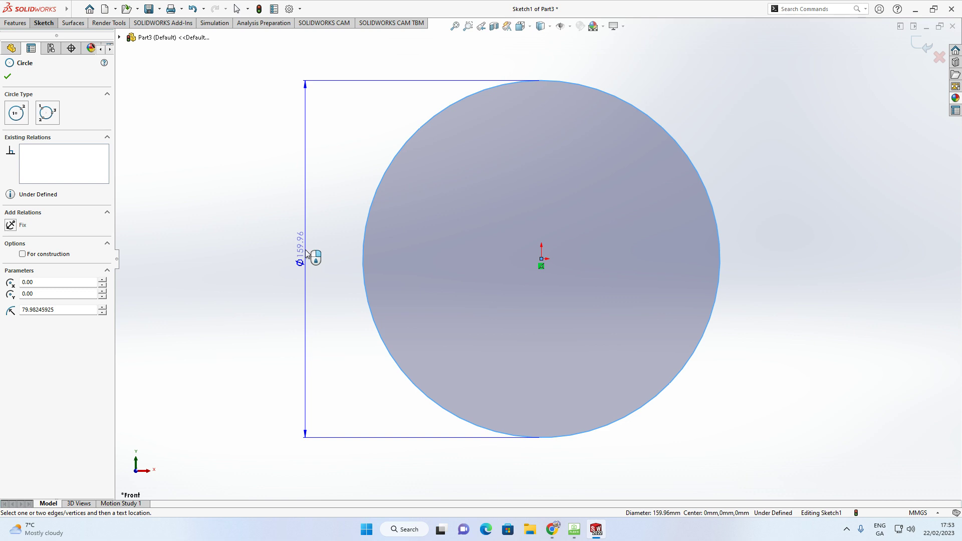
pyautogui.click(305, 260)
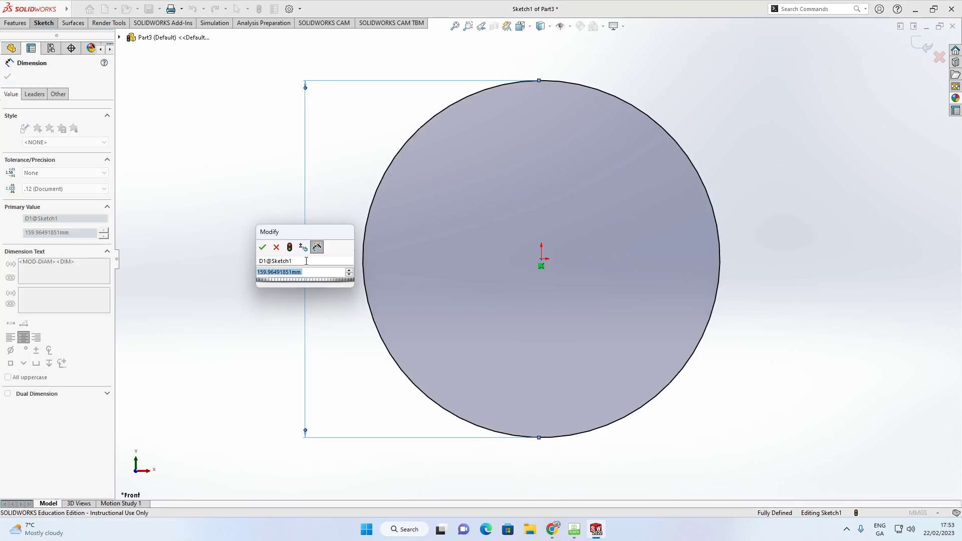
pyautogui.write('180')
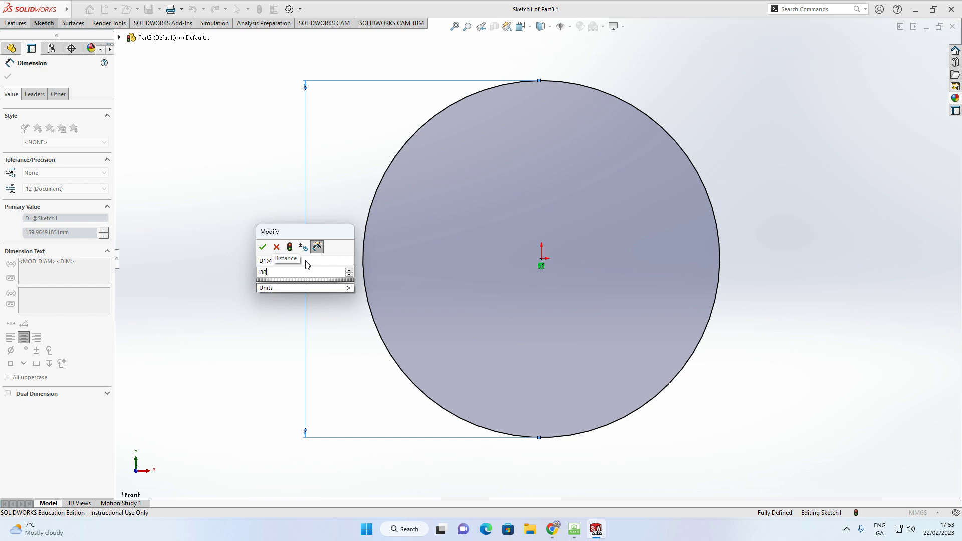
pyautogui.press('Return')
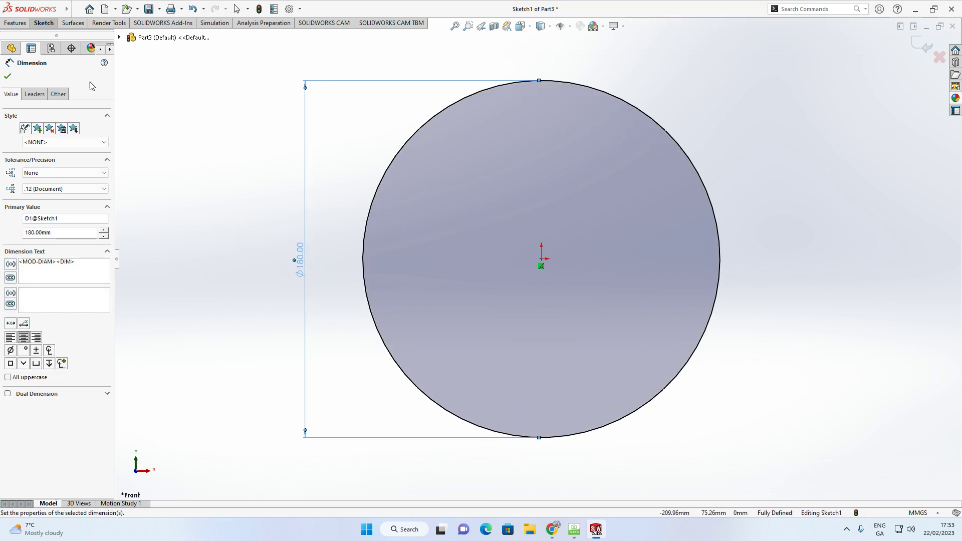
# - Extrude the circle as a blind boss 12 mm deep
pyautogui.click(15, 23)
pyautogui.click(16, 45)
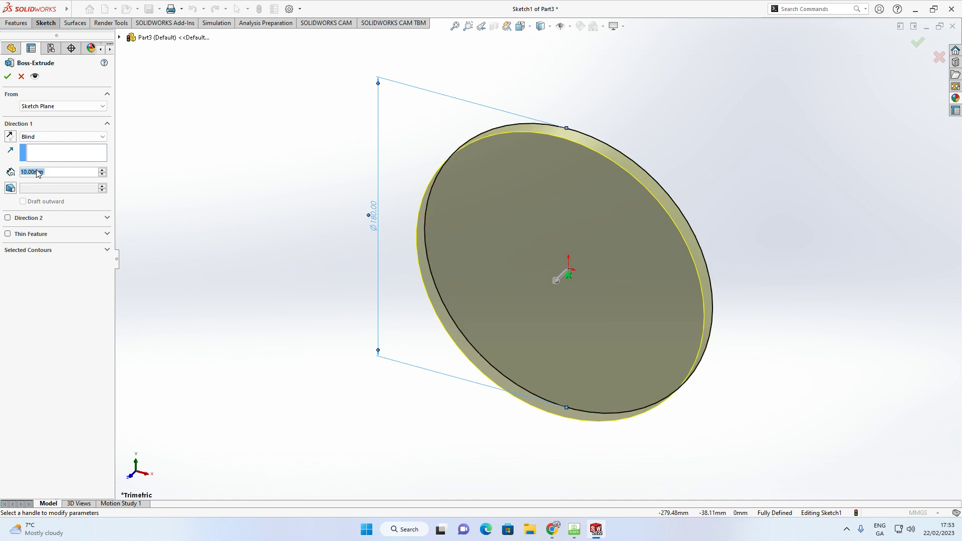
pyautogui.write('12')
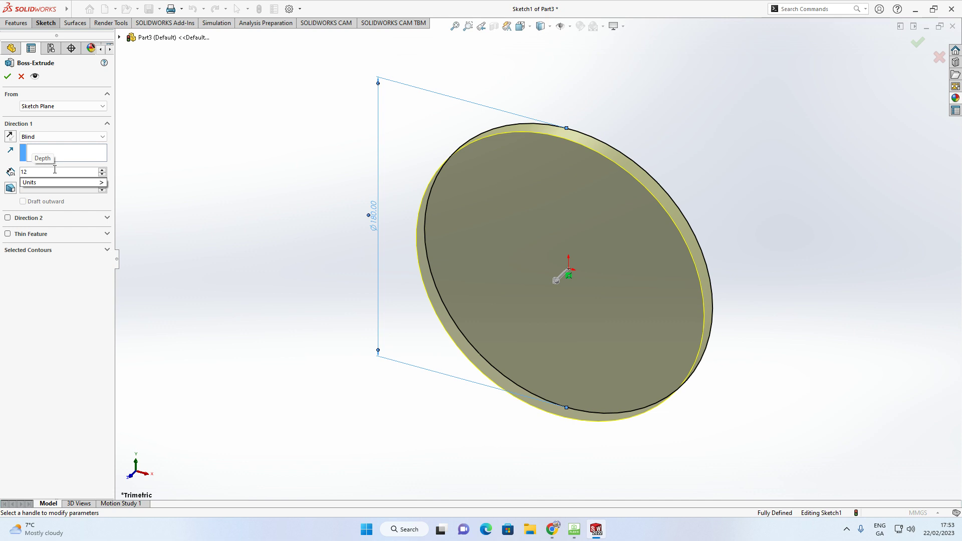
pyautogui.press('Return')
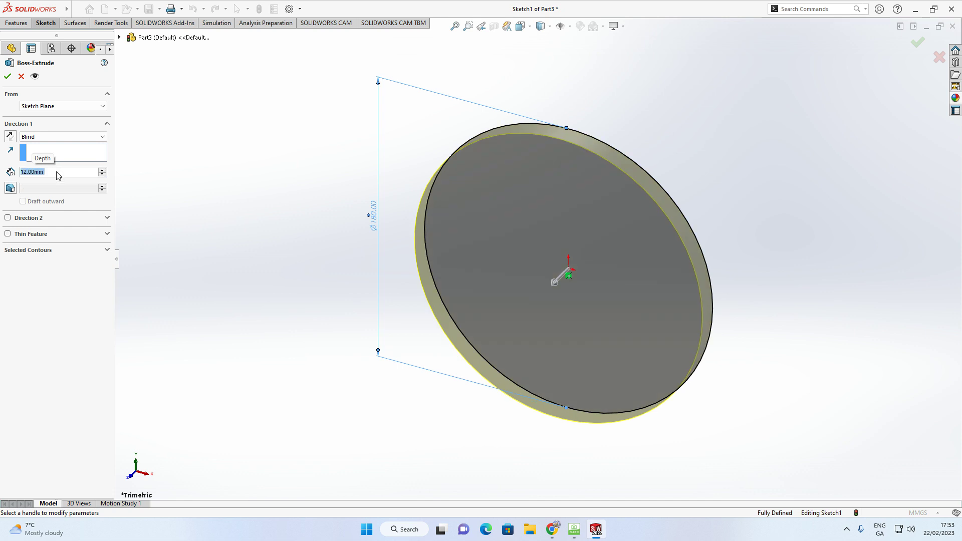
pyautogui.click(8, 76)
# - Start a sketch on the disc's front face and draw a circle about 129 mm in diameter centred on the origin
pyautogui.moveTo(245, 170); pyautogui.dragTo(324, 163, button='middle')
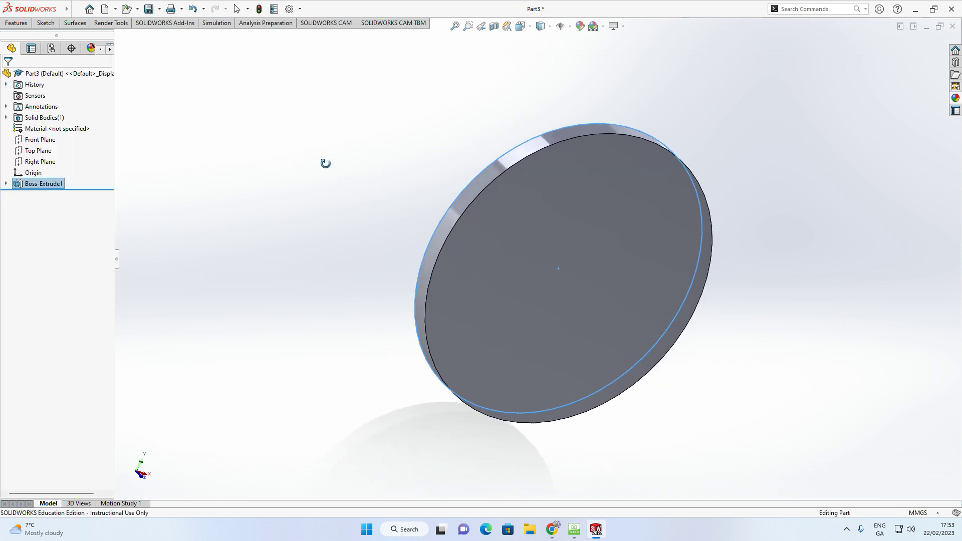
pyautogui.click(795, 186)
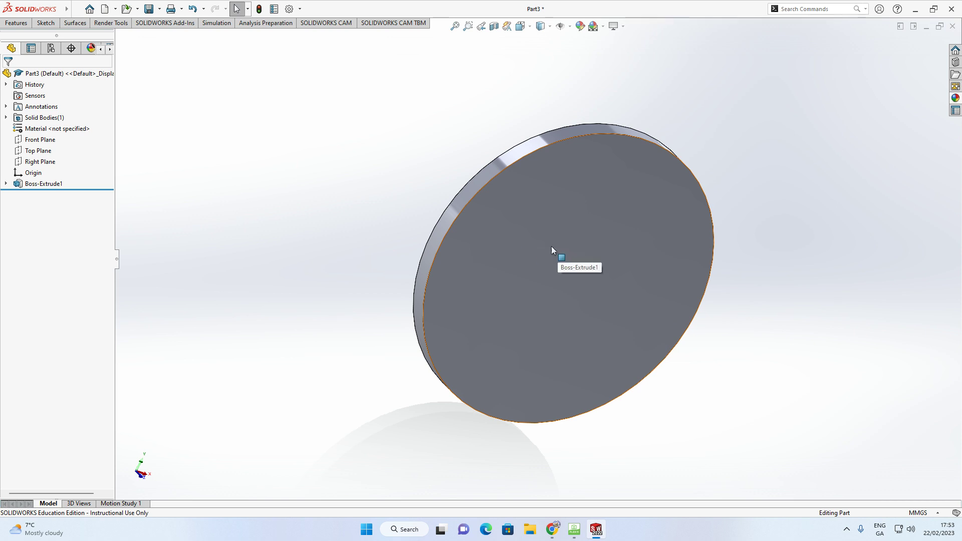
pyautogui.click(558, 251)
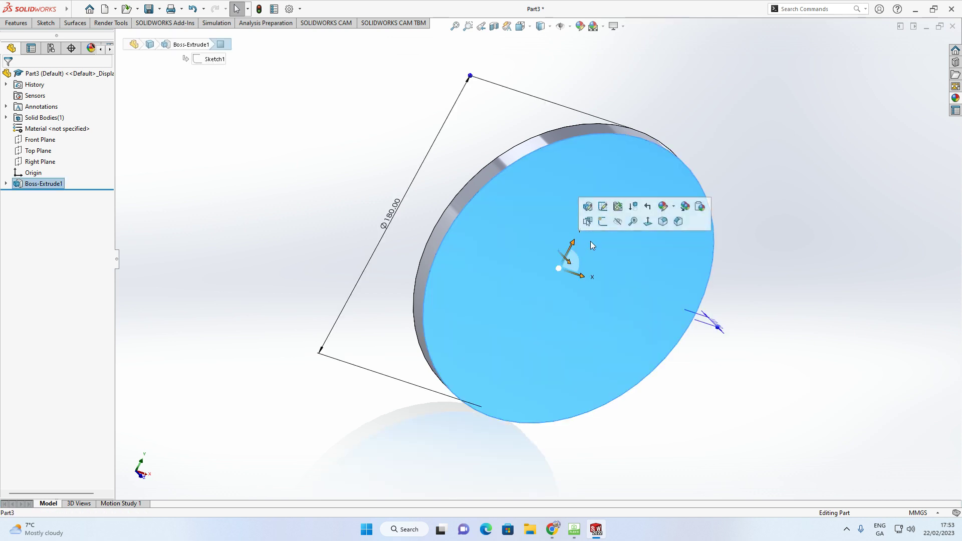
pyautogui.click(601, 224)
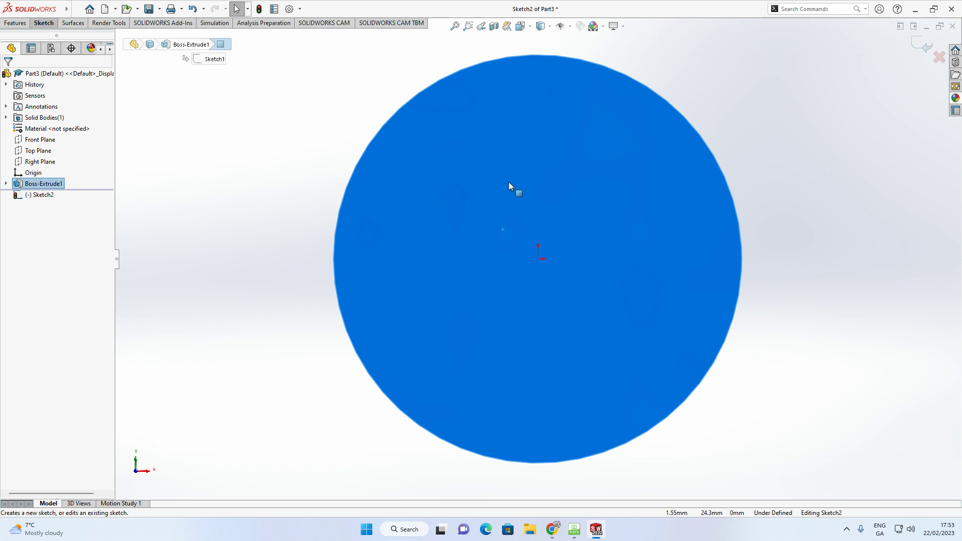
pyautogui.click(44, 23)
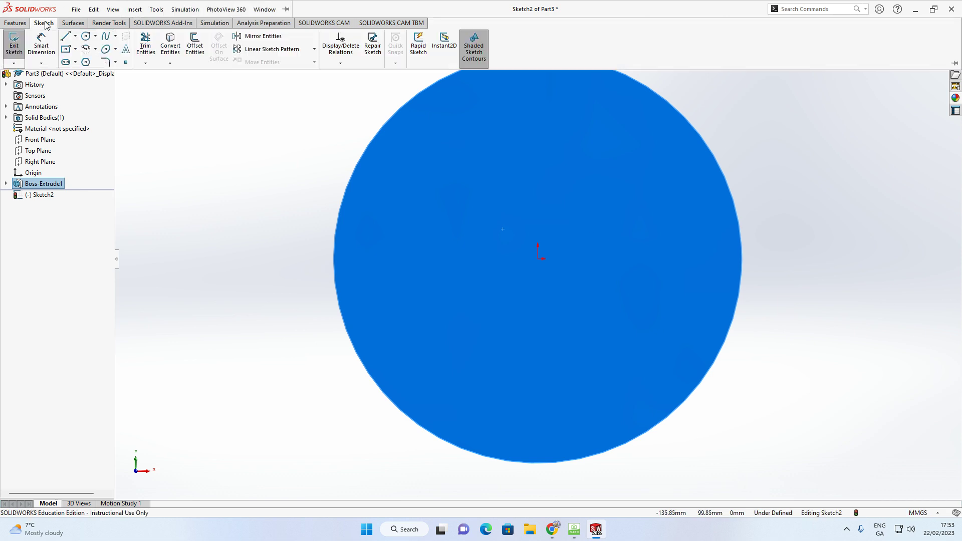
pyautogui.click(86, 37)
pyautogui.click(538, 259)
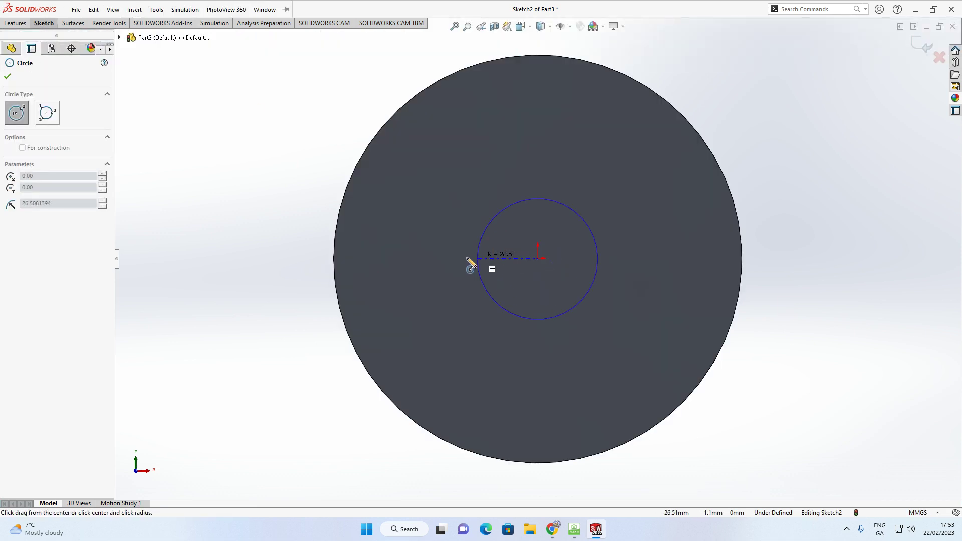
pyautogui.click(394, 264)
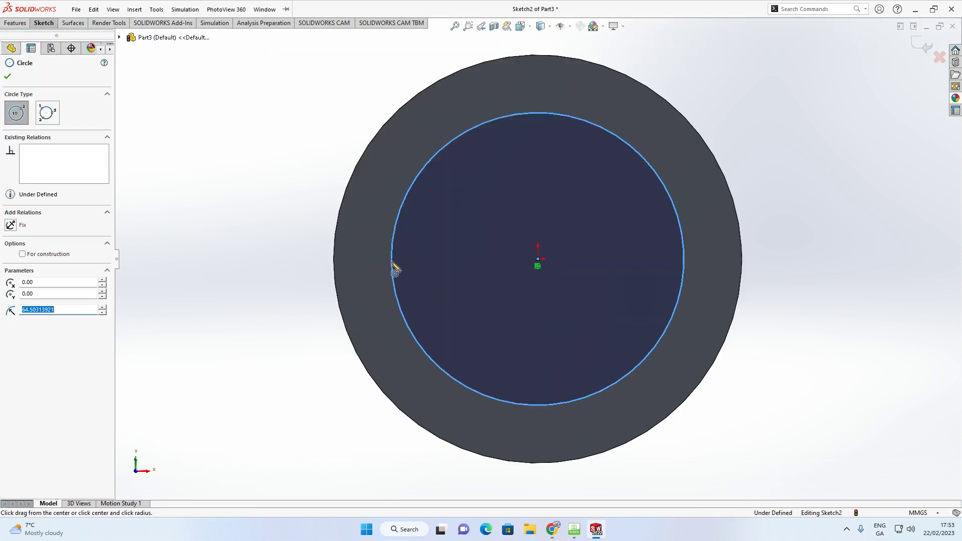
# - Dimension the inner circle's diameter as 150 mm
pyautogui.click(43, 23)
pyautogui.click(43, 40)
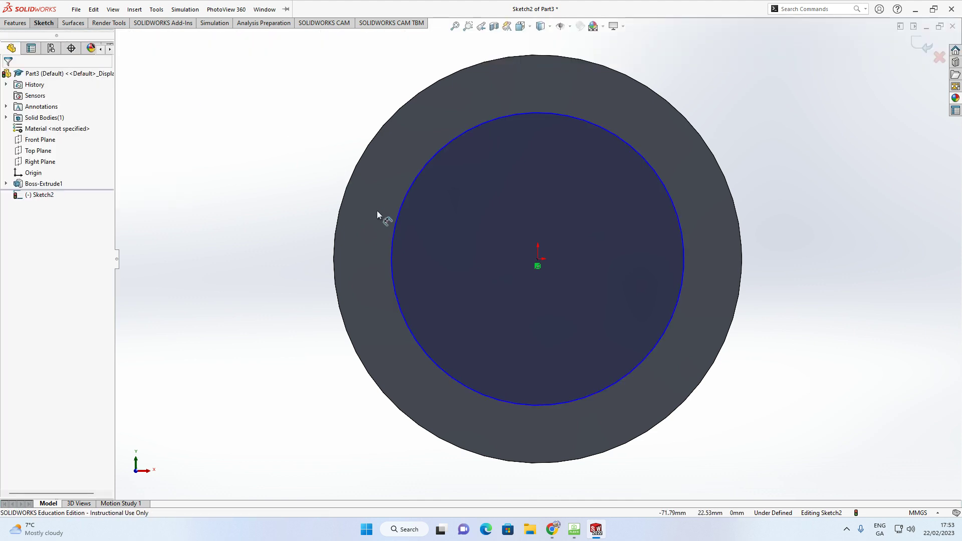
pyautogui.click(392, 243)
pyautogui.click(288, 252)
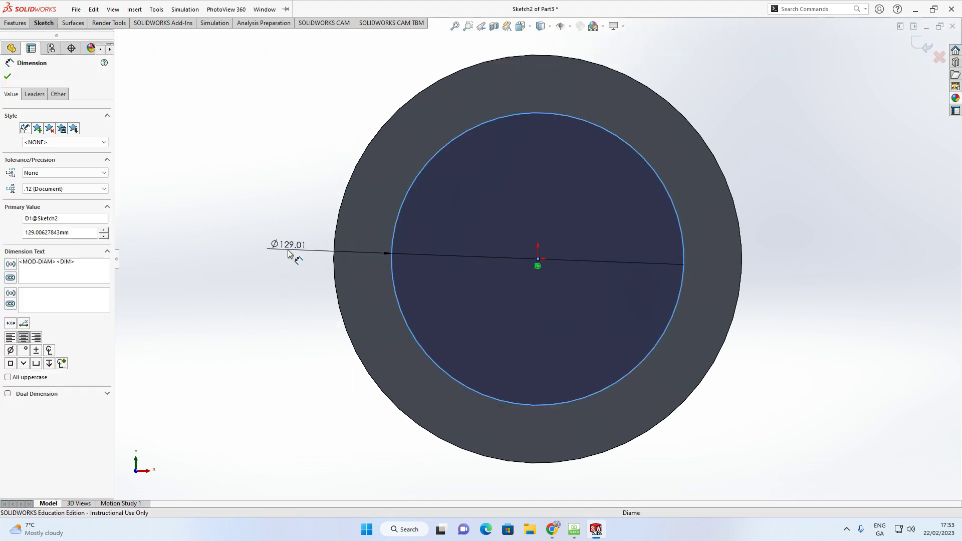
pyautogui.write('15')
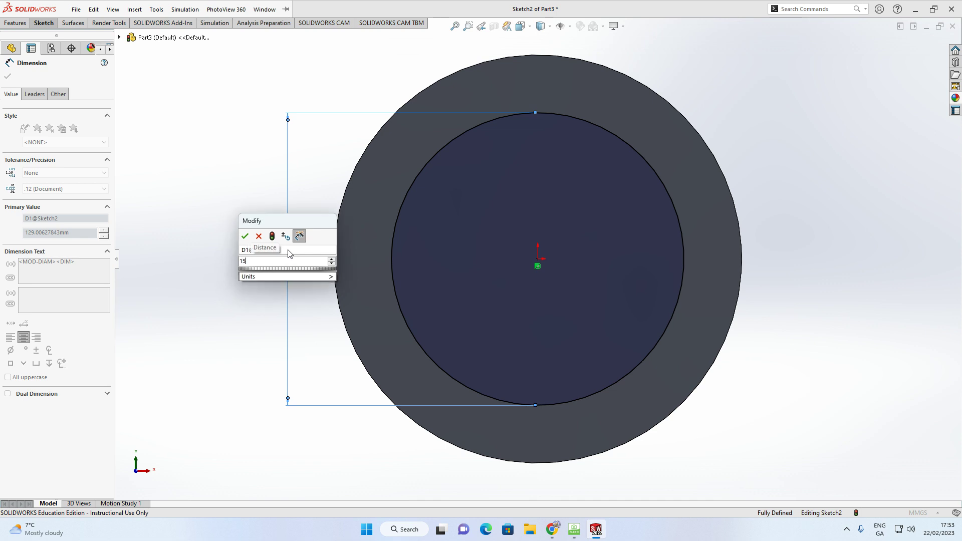
pyautogui.write('0')
pyautogui.press('Return')
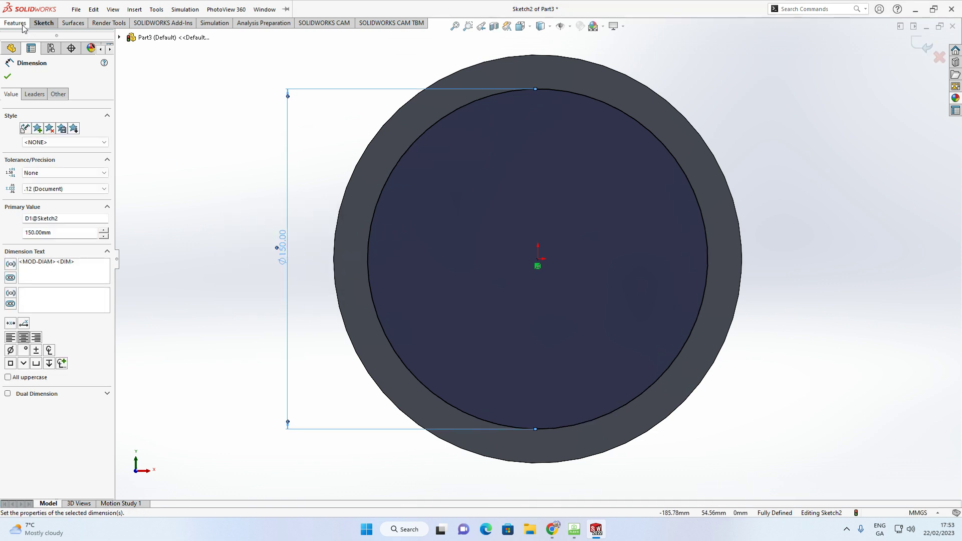
# - Extrude the 150 mm circle as a blind boss 12 mm deep, merged with the disc
pyautogui.click(22, 25)
pyautogui.click(18, 45)
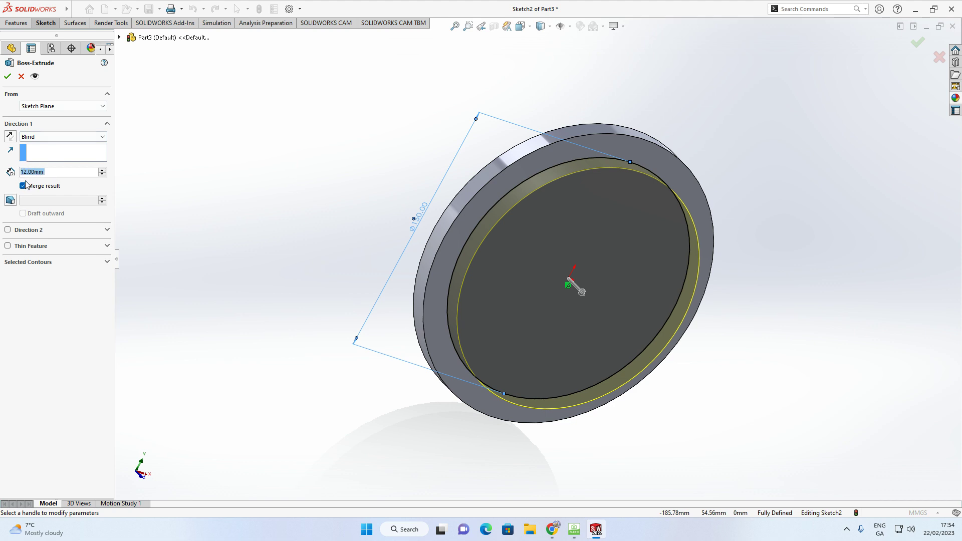
pyautogui.click(10, 78)
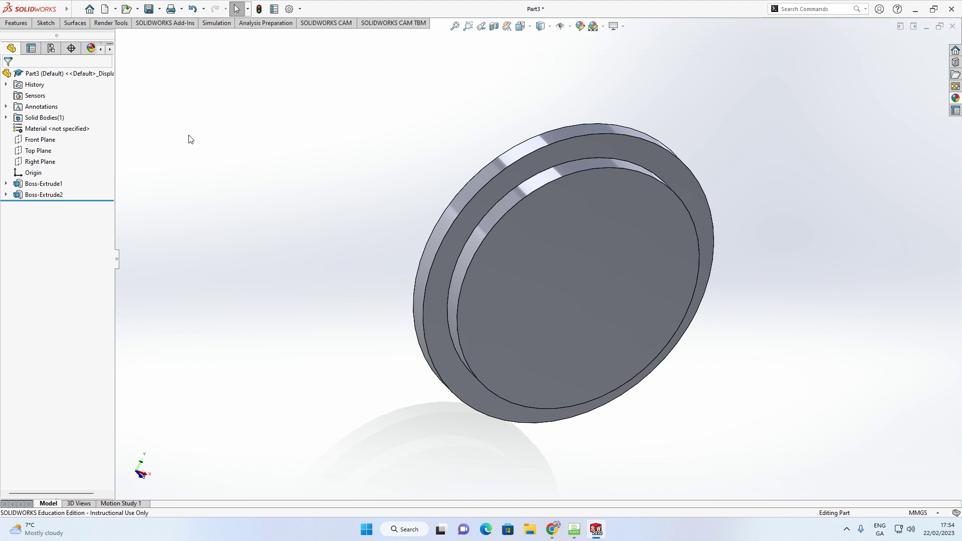
# - Start a sketch on the second disc's front face and draw a circle about 115 mm in diameter centred on the origin
pyautogui.click(546, 295)
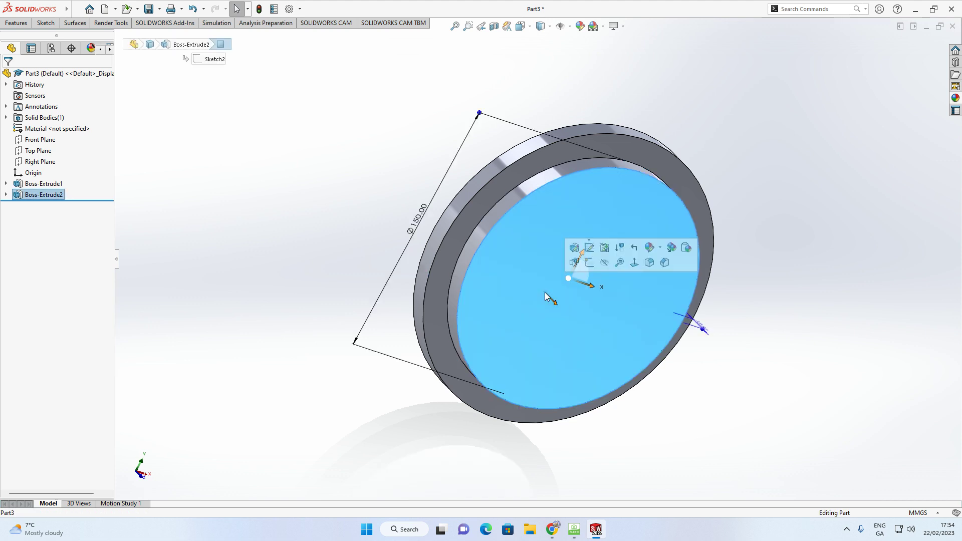
pyautogui.click(589, 262)
pyautogui.click(44, 24)
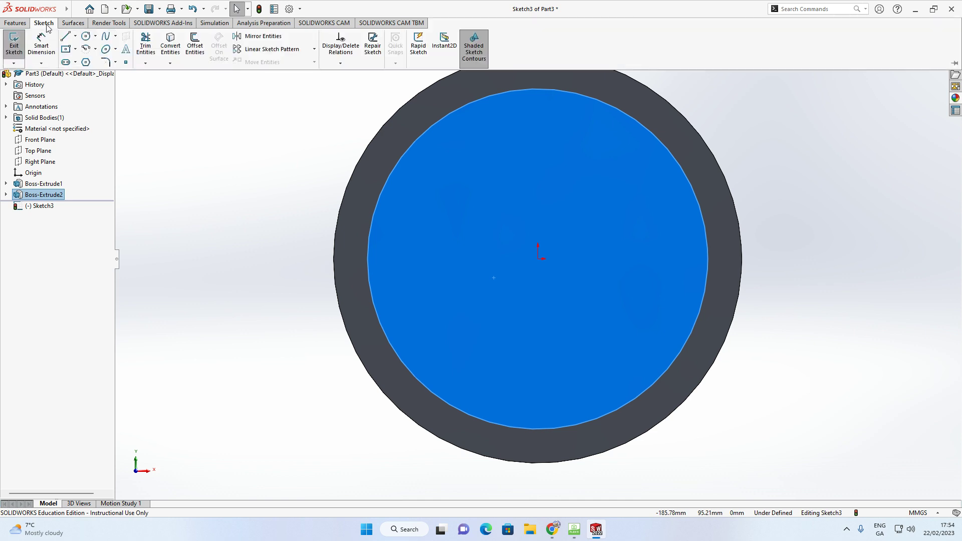
pyautogui.click(85, 36)
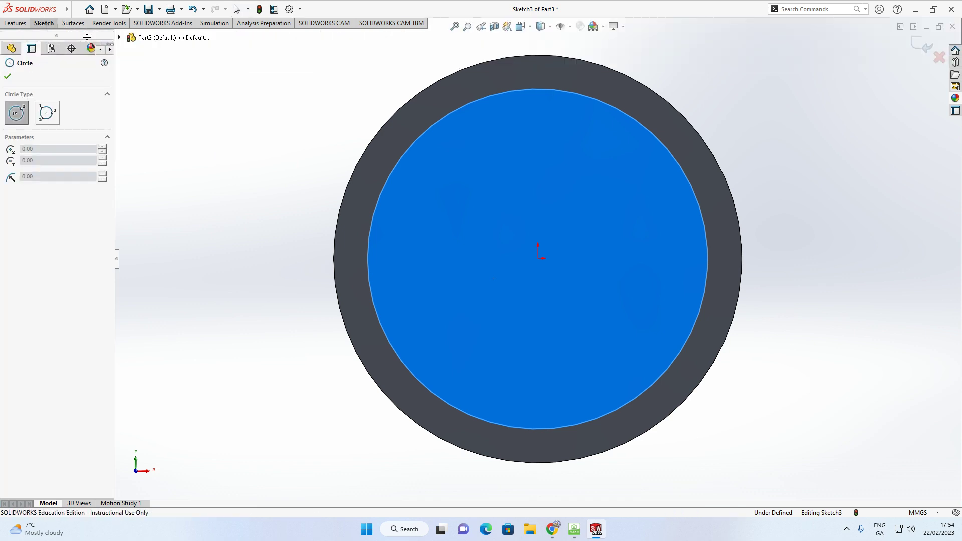
pyautogui.click(538, 259)
pyautogui.click(406, 258)
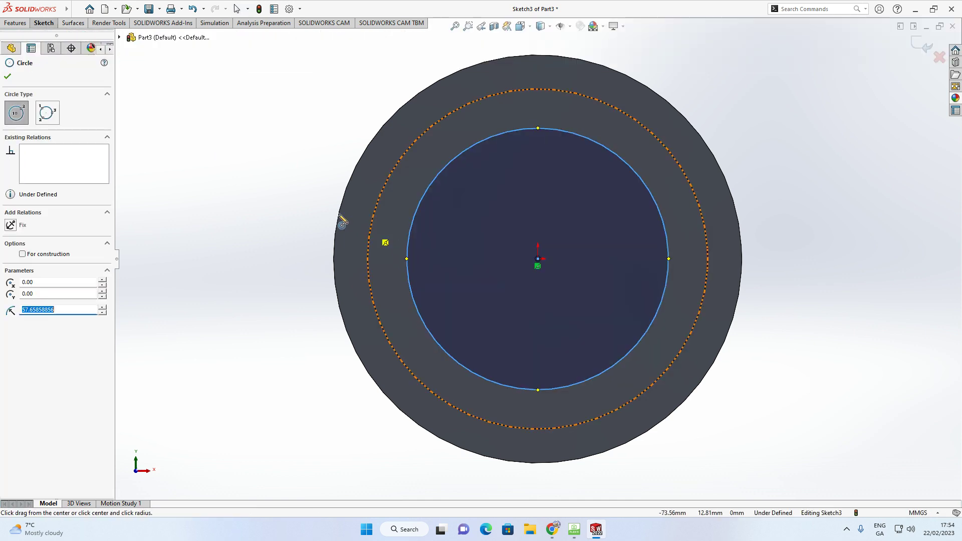
# - Dimension the new circle's diameter as 120 mm
pyautogui.click(44, 24)
pyautogui.click(85, 36)
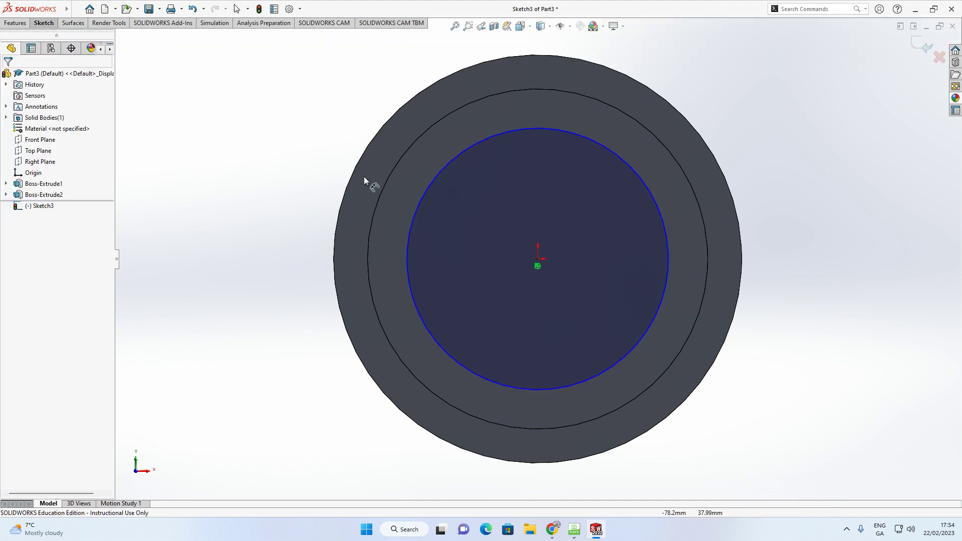
pyautogui.click(407, 248)
pyautogui.click(297, 253)
pyautogui.write('120')
pyautogui.press('Return')
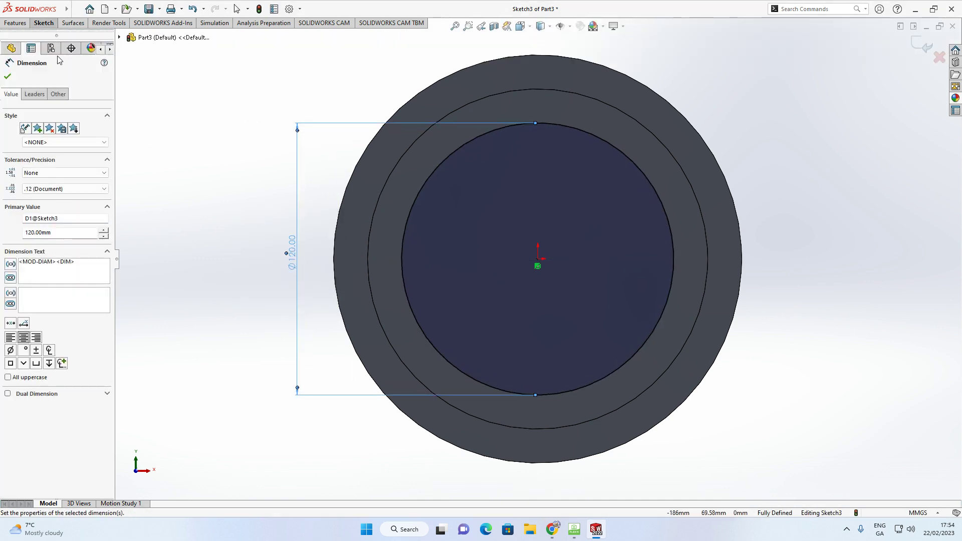
# - Extrude the 120 mm circle as a blind boss 12 mm deep to form the third tier
pyautogui.click(15, 23)
pyautogui.click(16, 41)
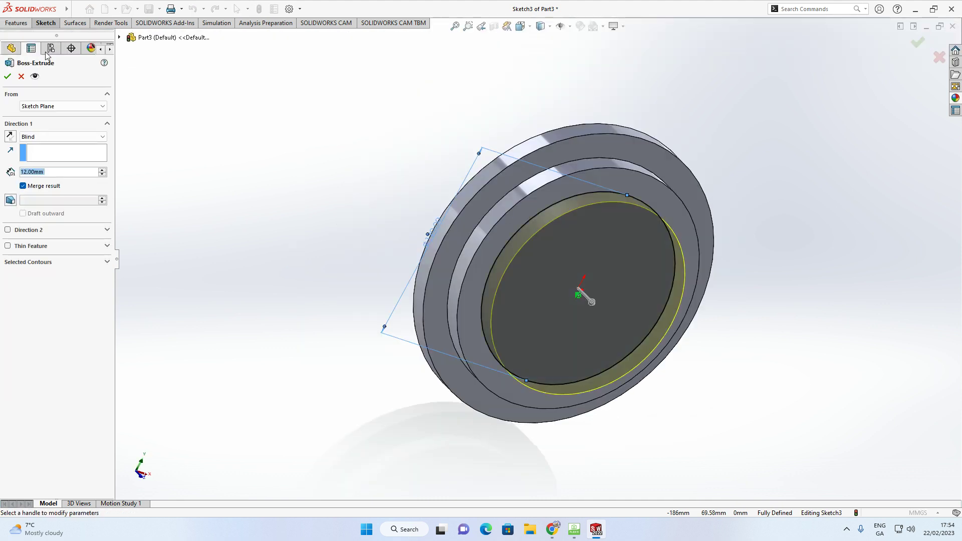
pyautogui.press('Return')
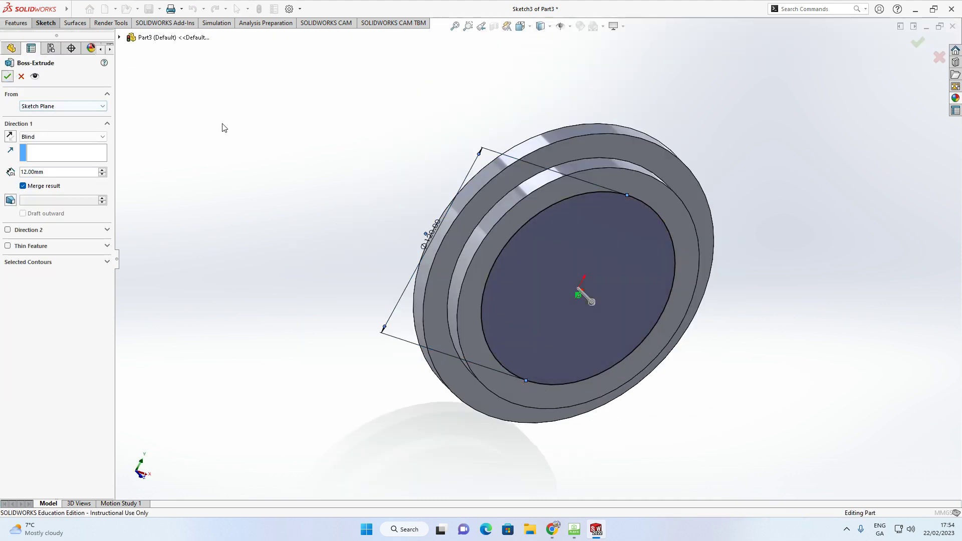
# - Fillet the outer front edges of all three disc tiers with a symmetric 12 mm radius
pyautogui.moveTo(339, 179); pyautogui.dragTo(372, 215, button='middle')
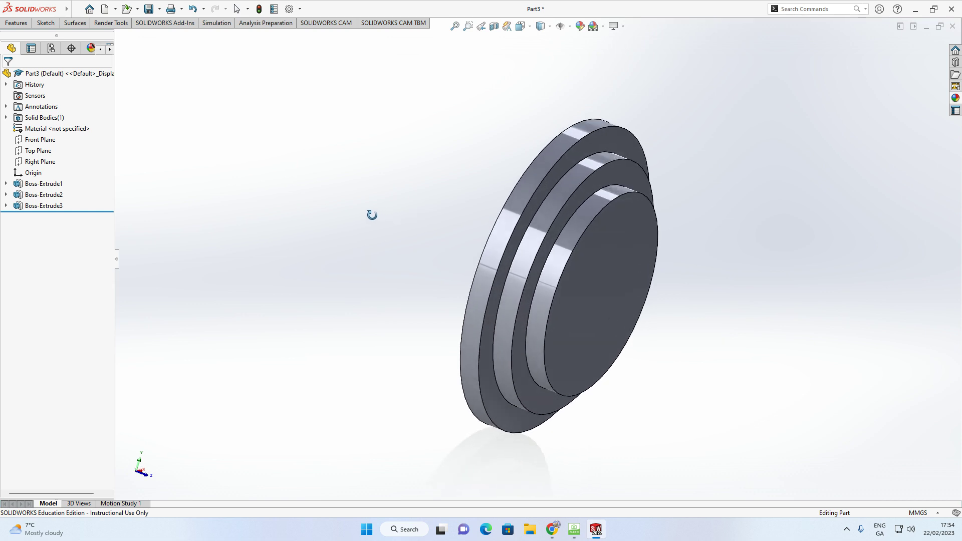
pyautogui.click(16, 23)
pyautogui.click(278, 62)
pyautogui.click(289, 75)
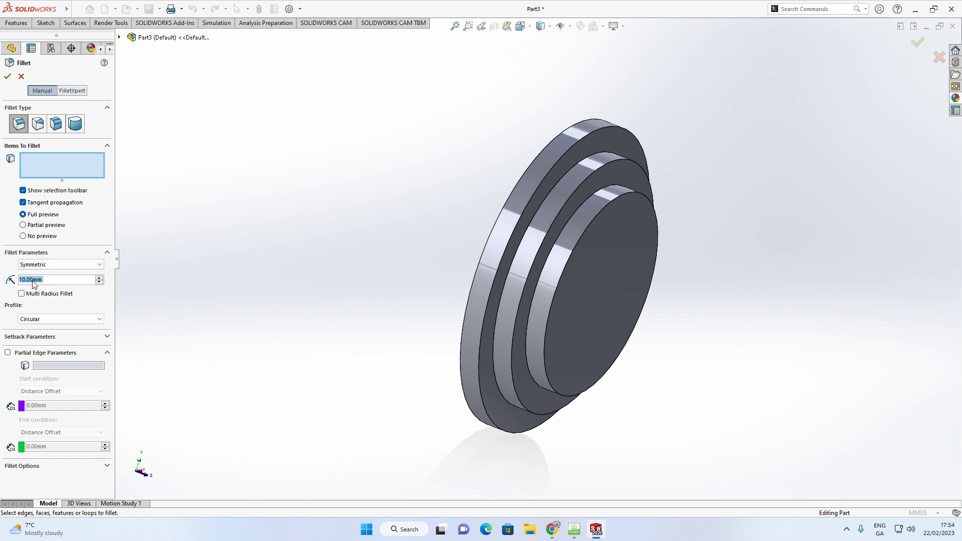
pyautogui.write('12')
pyautogui.press('Return')
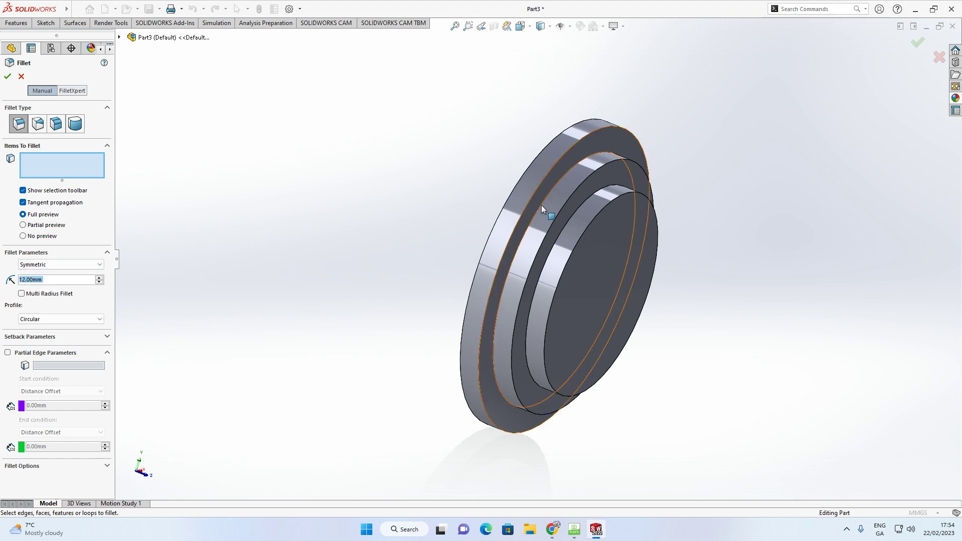
pyautogui.click(593, 221)
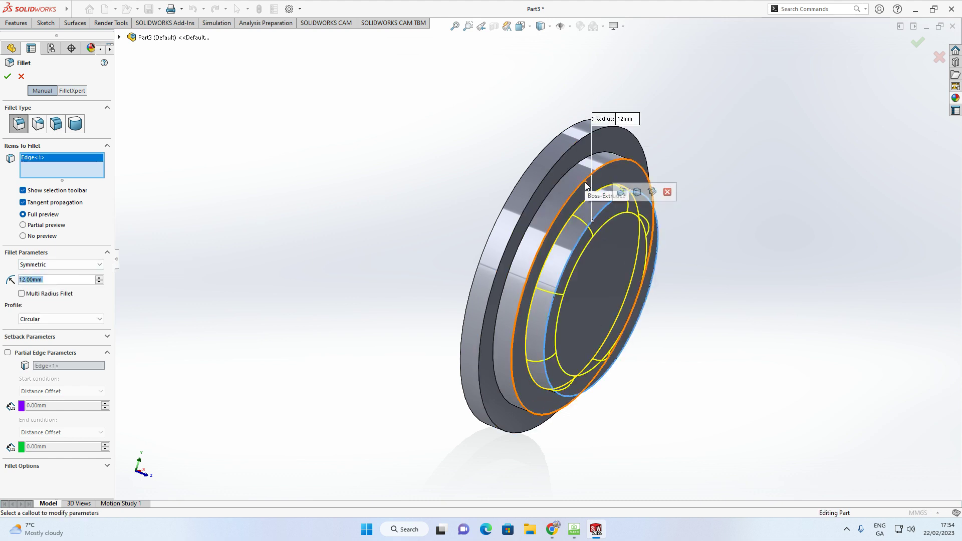
pyautogui.click(559, 165)
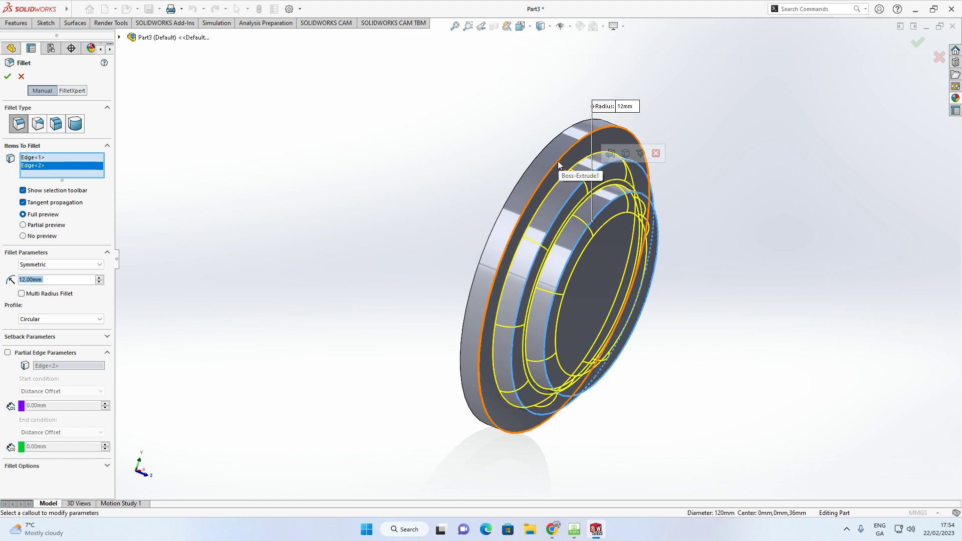
pyautogui.click(553, 161)
pyautogui.moveTo(414, 256); pyautogui.dragTo(463, 185, button='middle')
pyautogui.click(8, 76)
# - Delete the three boss extrusions and the fillet from the part
pyautogui.moveTo(146, 97); pyautogui.dragTo(320, 239, button='middle')
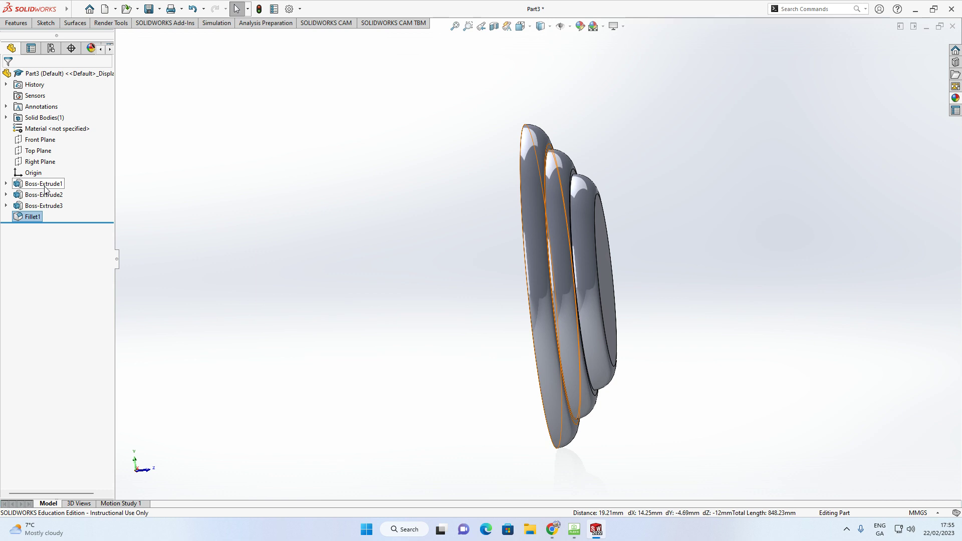
pyautogui.moveTo(513, 136); pyautogui.dragTo(410, 233, button='middle')
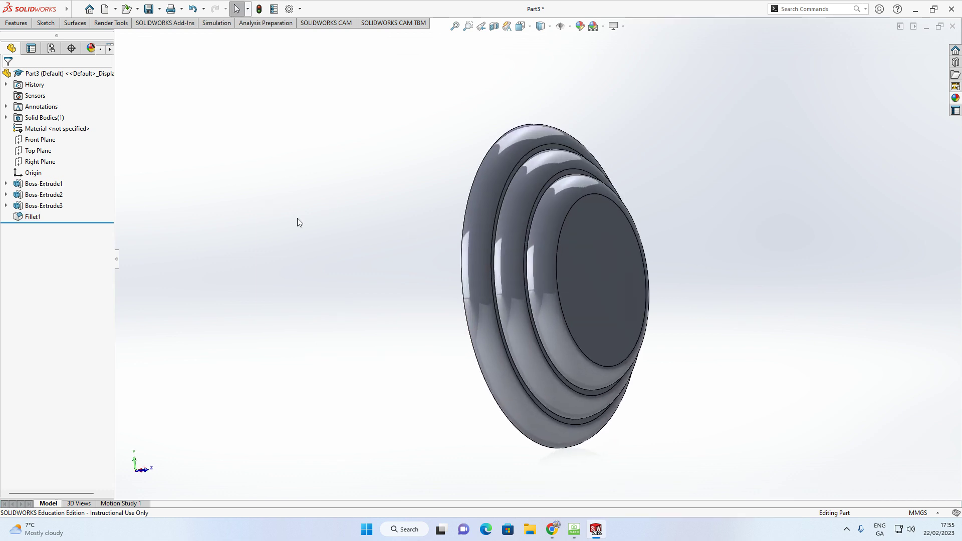
pyautogui.click(31, 218)
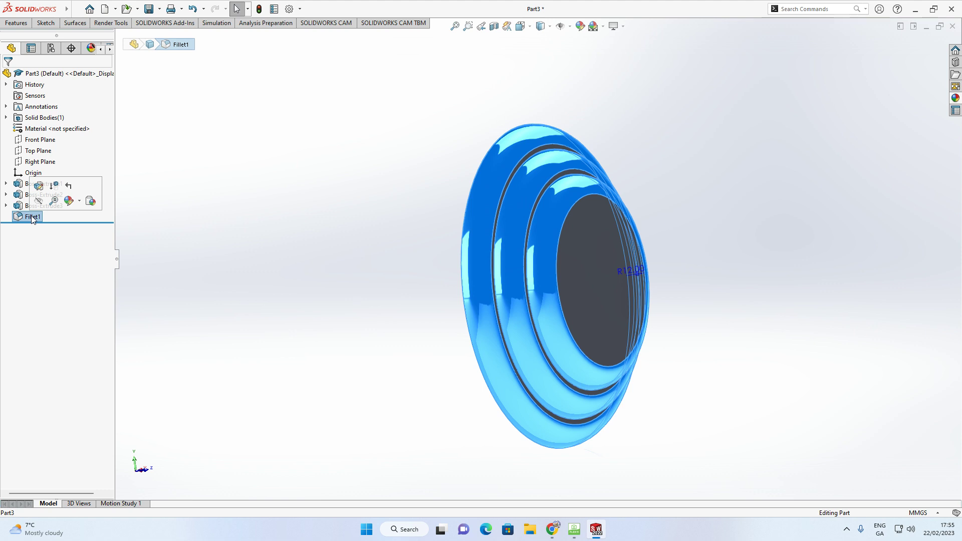
pyautogui.keyDown('ctrl'); pyautogui.click(28, 206); pyautogui.keyUp('ctrl')
pyautogui.keyDown('ctrl'); pyautogui.click(31, 196); pyautogui.keyUp('ctrl')
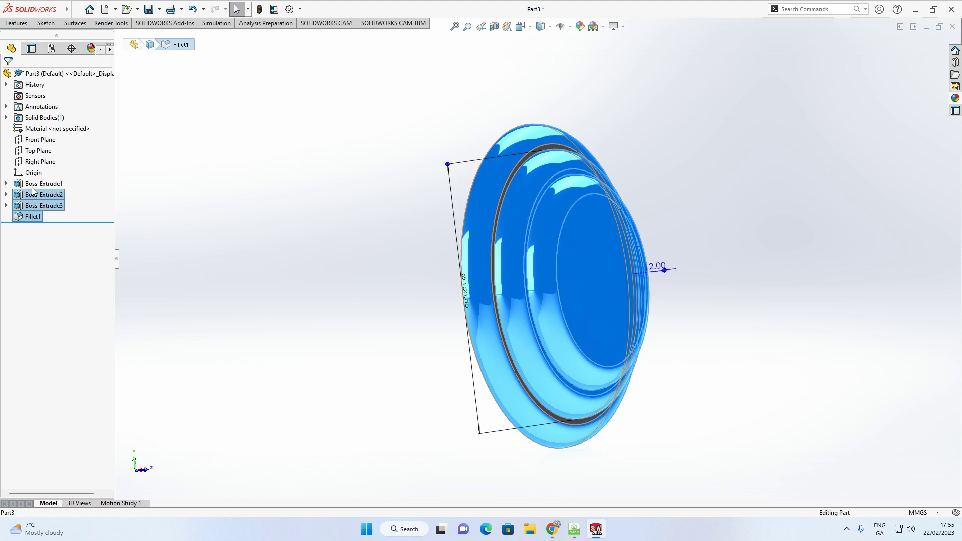
pyautogui.rightClick(33, 187)
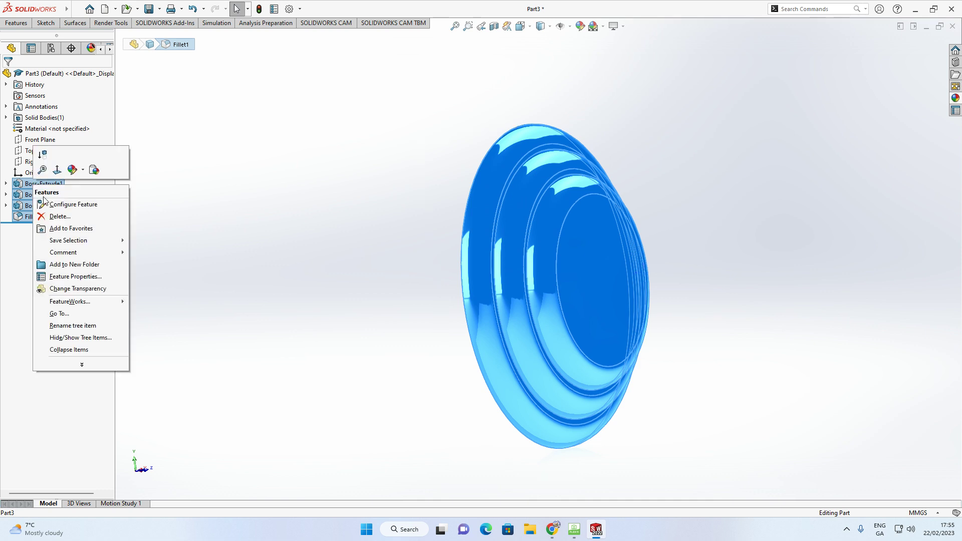
pyautogui.click(57, 216)
pyautogui.click(549, 214)
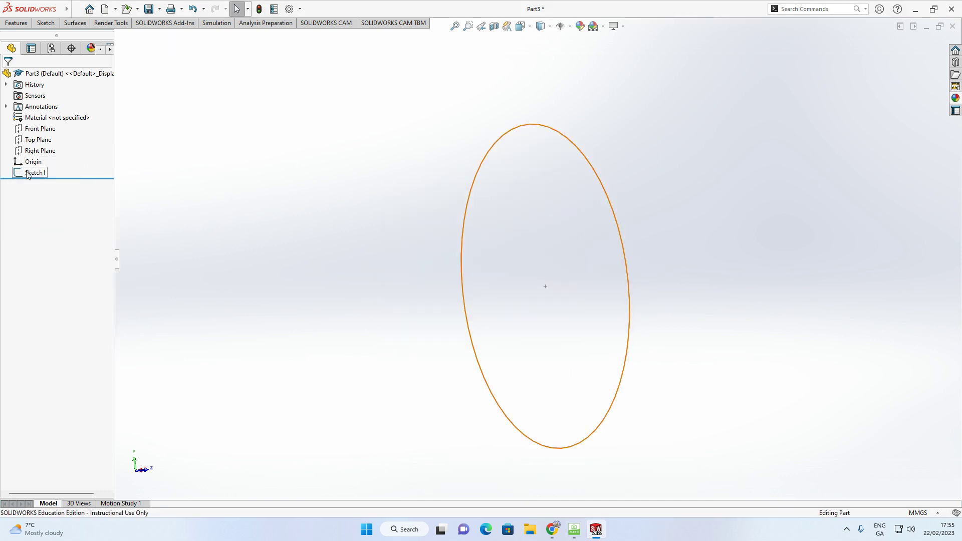
# - Delete the remaining circle sketch to leave the part empty
pyautogui.rightClick(28, 174)
pyautogui.click(53, 239)
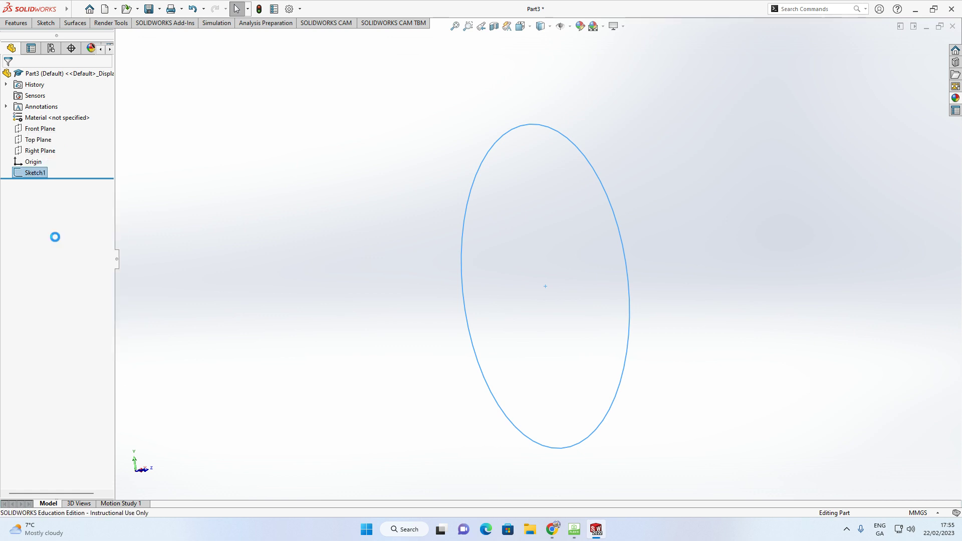
pyautogui.click(537, 216)
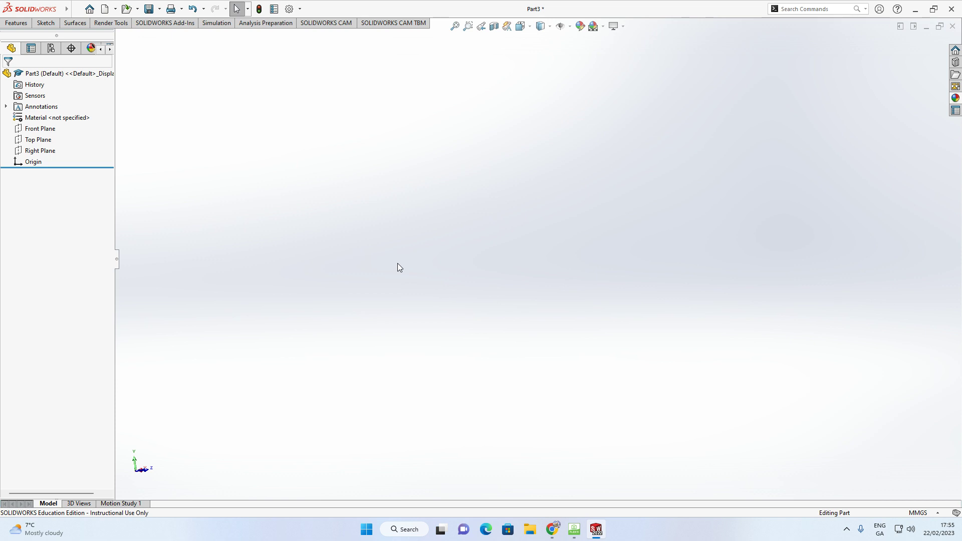
pyautogui.click(574, 529)
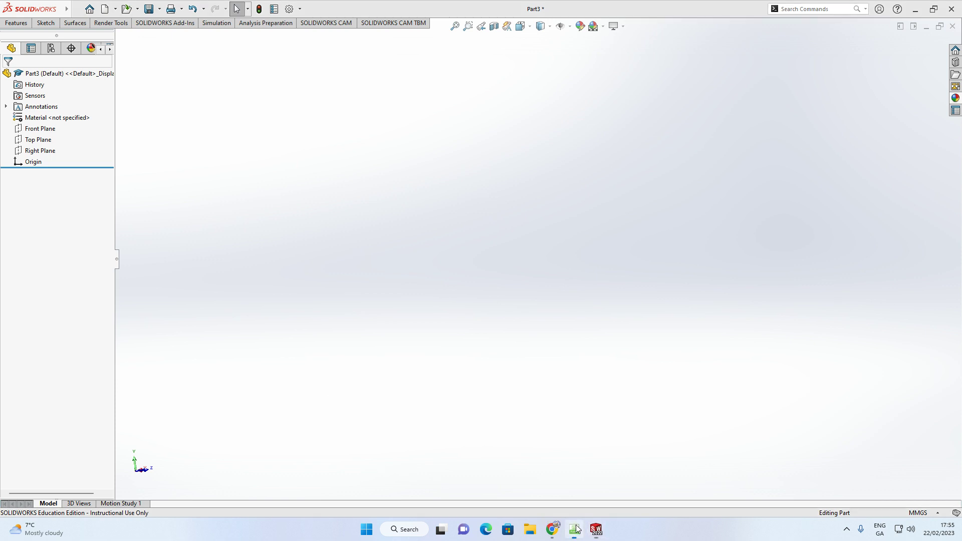
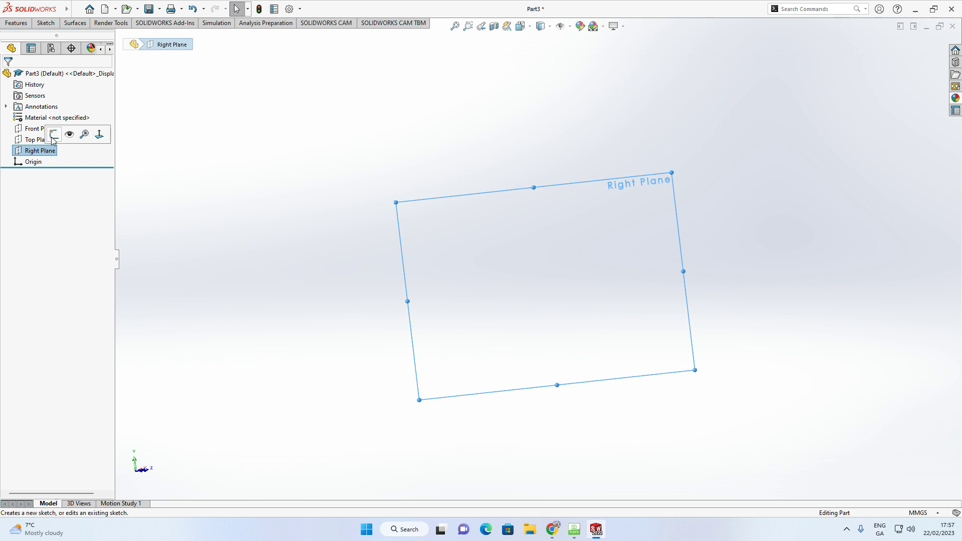
# - Sketch a closed three-step profile from the origin on the Right Plane, with a base about 33 mm wide and a front edge about 43 mm high
pyautogui.click(49, 26)
pyautogui.click(64, 36)
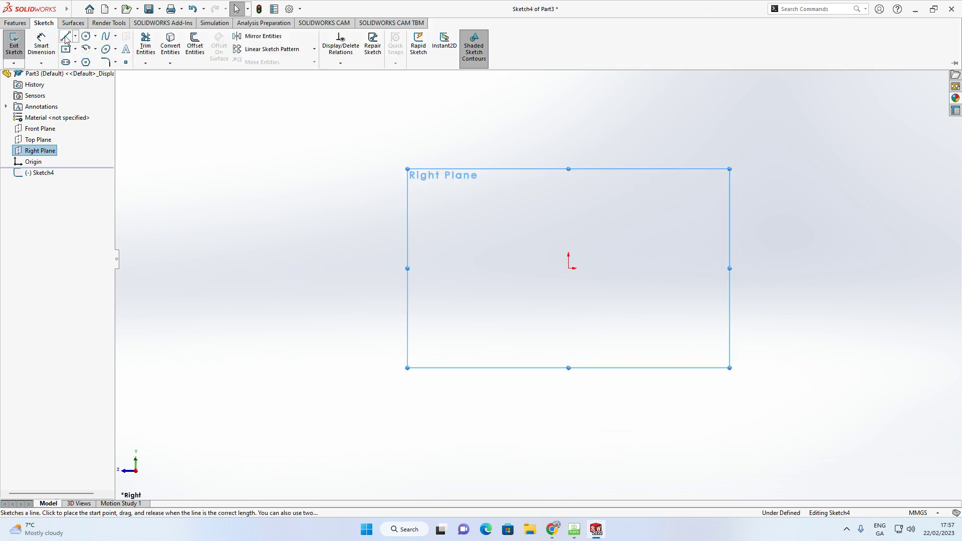
pyautogui.scroll(-3, 586, 245)
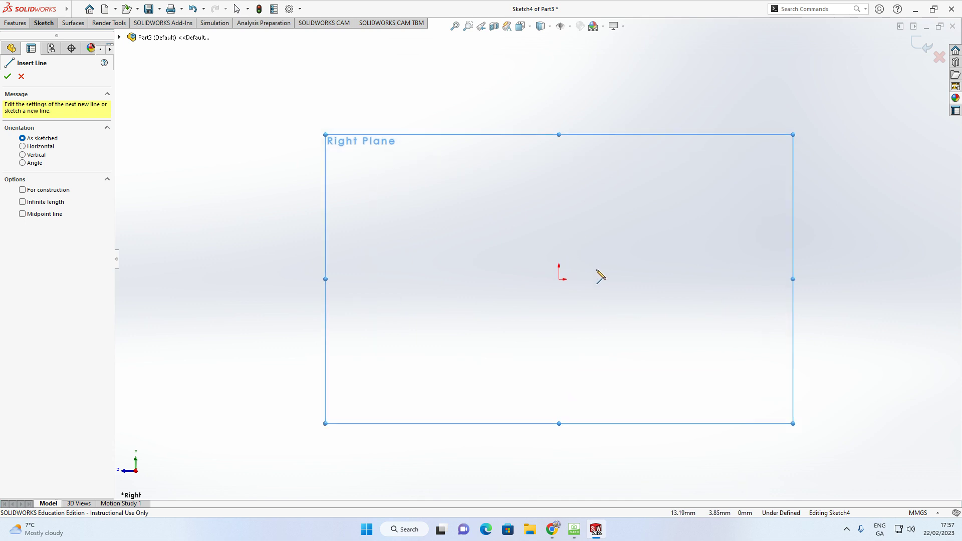
pyautogui.click(559, 280)
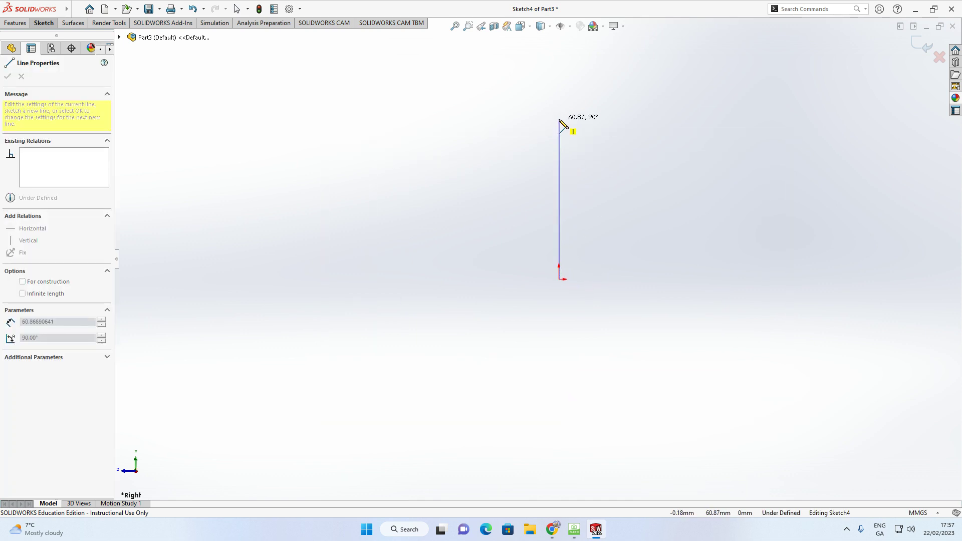
pyautogui.click(560, 102)
pyautogui.click(589, 102)
pyautogui.click(589, 135)
pyautogui.click(618, 135)
pyautogui.click(618, 167)
pyautogui.click(645, 167)
pyautogui.click(645, 279)
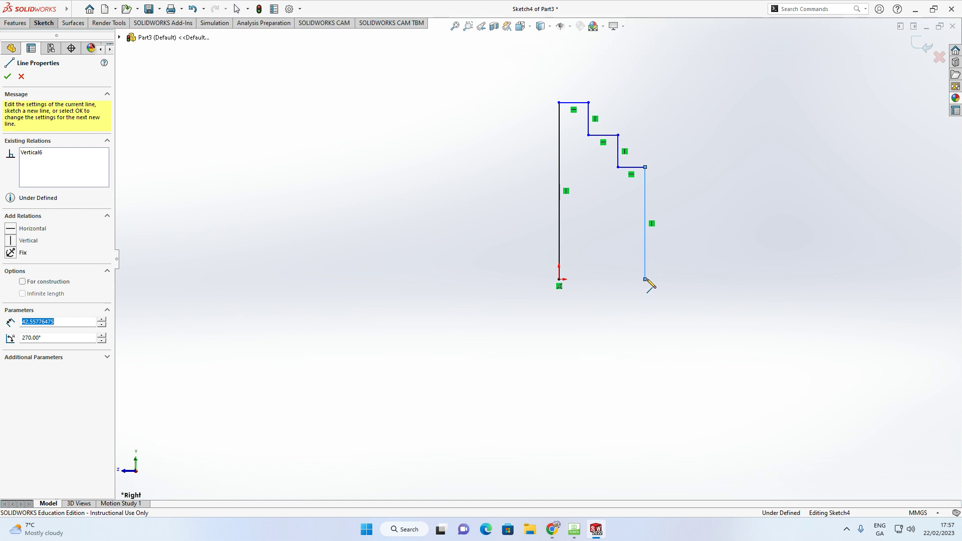
pyautogui.click(559, 279)
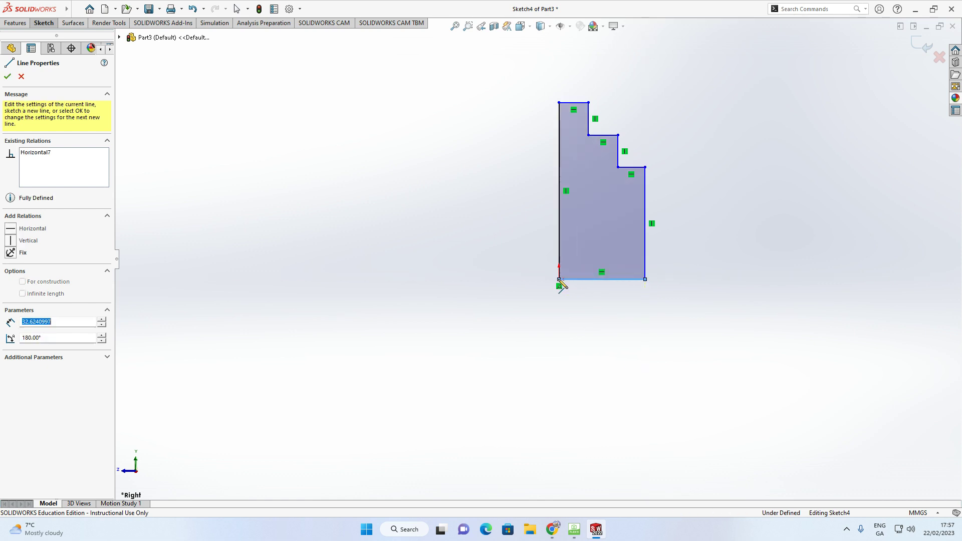
pyautogui.press('f')
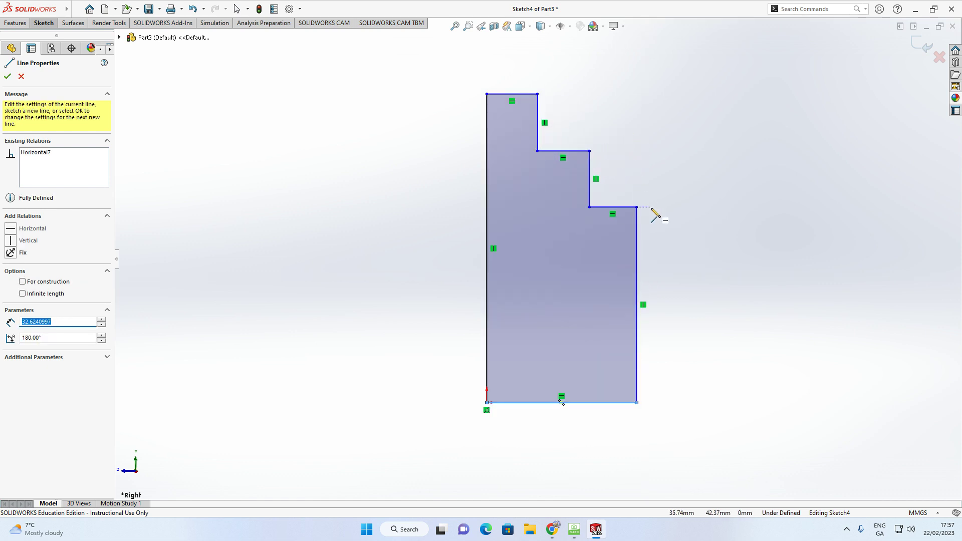
# - Dimension the stepped profile's vertical back edge to 90 mm and its horizontal base line to 36 mm
pyautogui.click(42, 25)
pyautogui.click(41, 42)
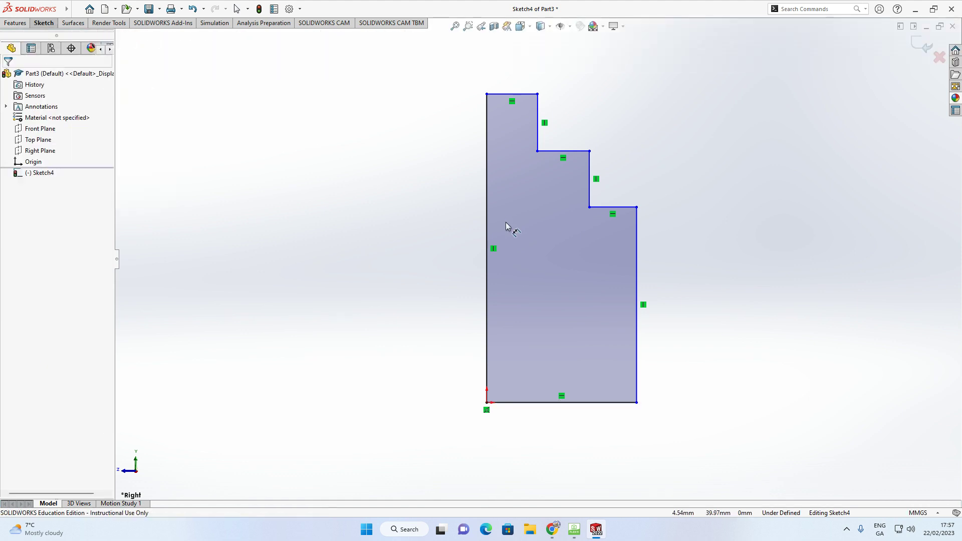
pyautogui.click(487, 251)
pyautogui.click(442, 249)
pyautogui.write('90')
pyautogui.press('Return')
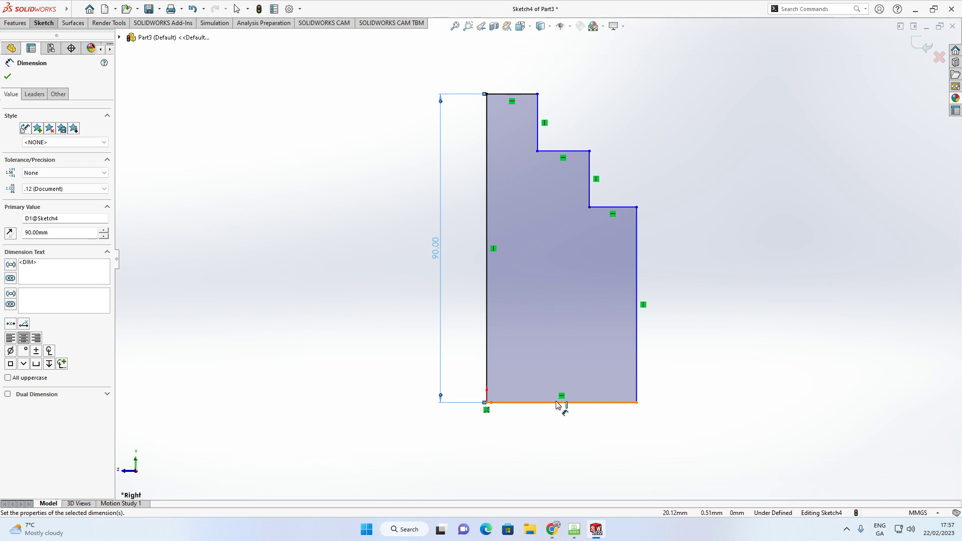
pyautogui.click(561, 404)
pyautogui.click(557, 434)
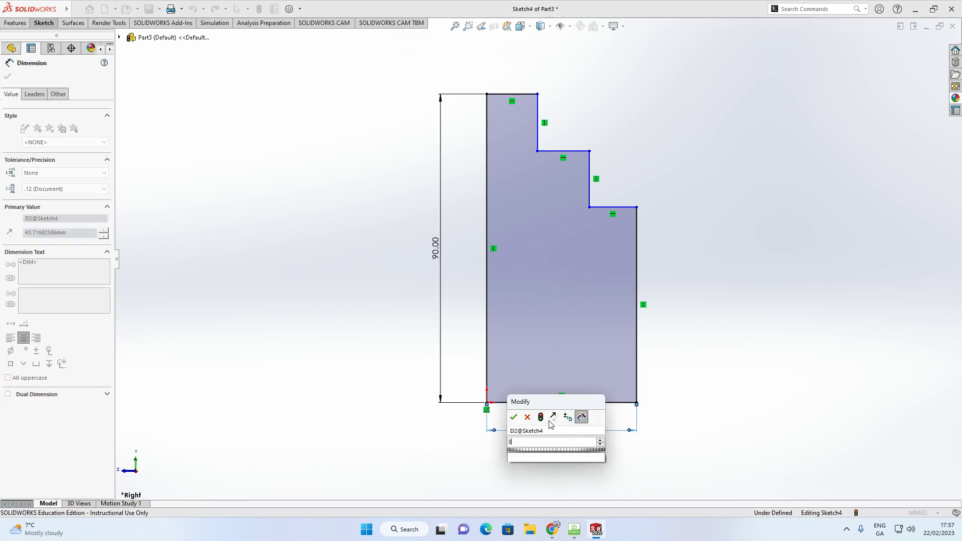
pyautogui.press('Return')
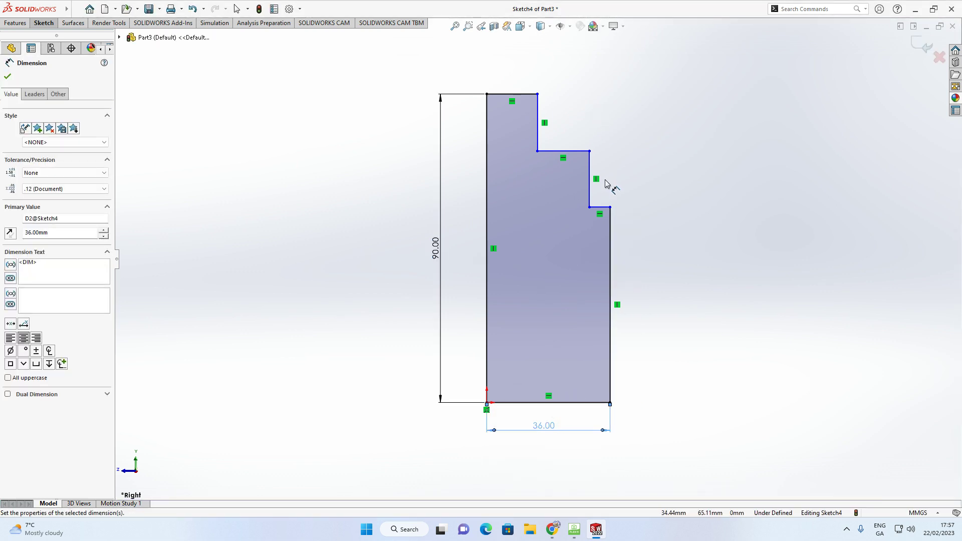
# - Dimension the widths of the profile's highest and middle steps to 12 mm each
pyautogui.click(506, 95)
pyautogui.click(510, 88)
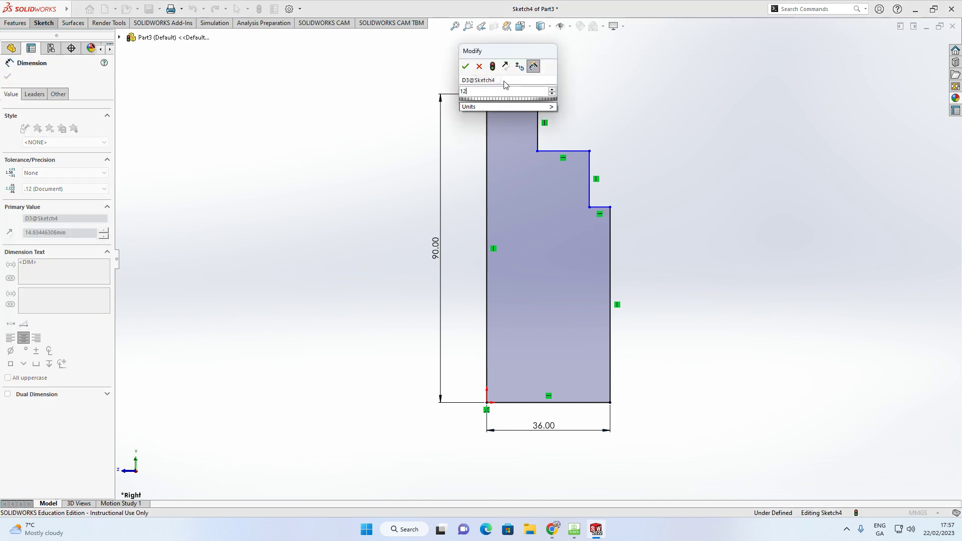
pyautogui.press('Return')
pyautogui.click(552, 152)
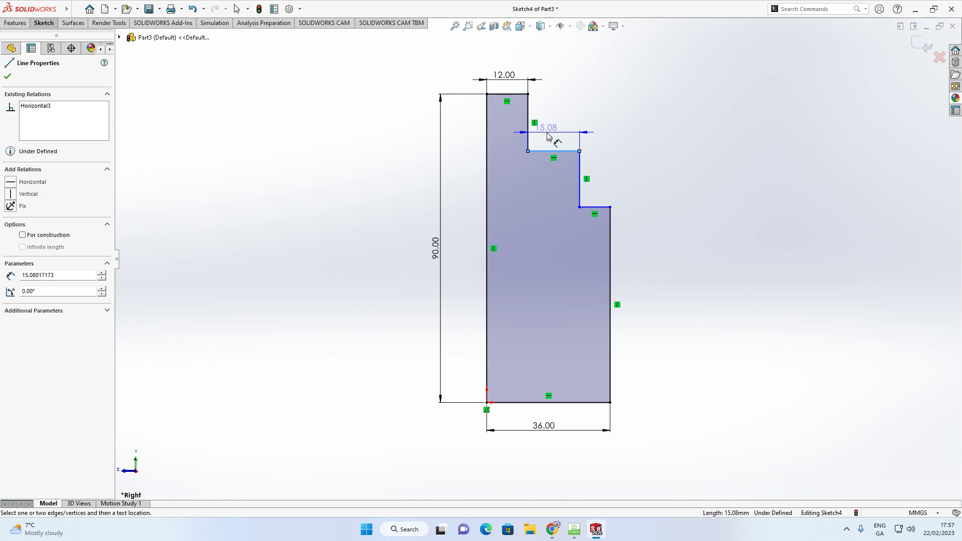
pyautogui.click(552, 137)
pyautogui.write('12')
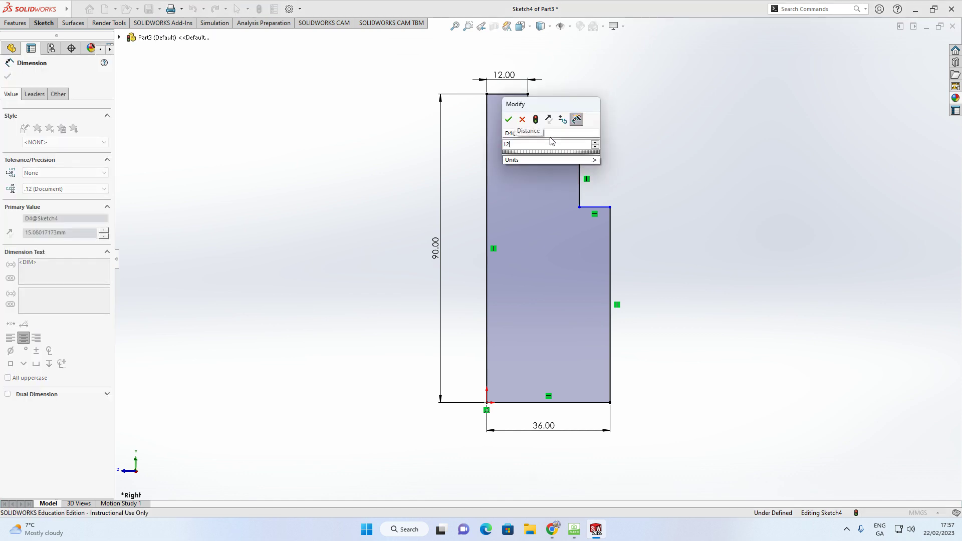
pyautogui.press('Return')
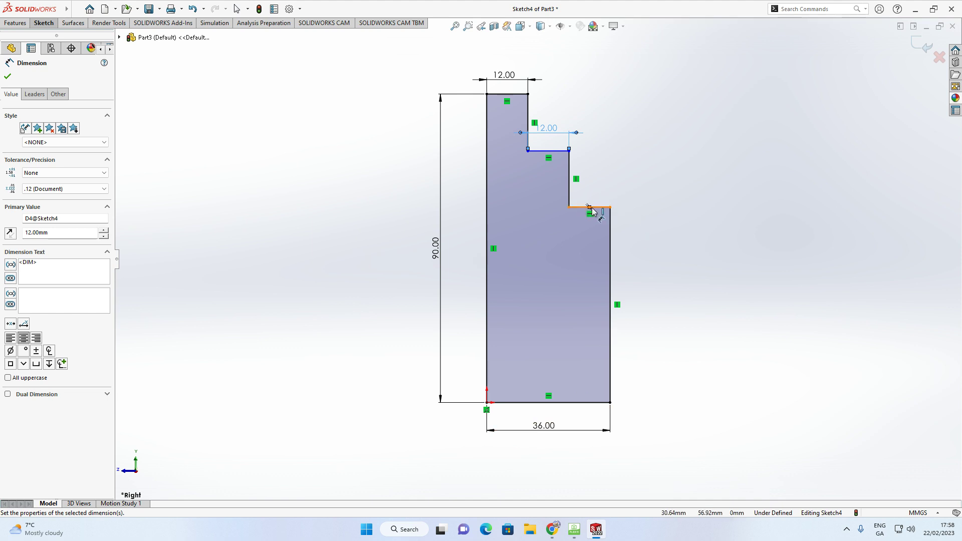
# - Dimension the heights above the base line to 75 mm for the middle step and 60 mm for the lowest step
pyautogui.click(546, 152)
pyautogui.click(548, 402)
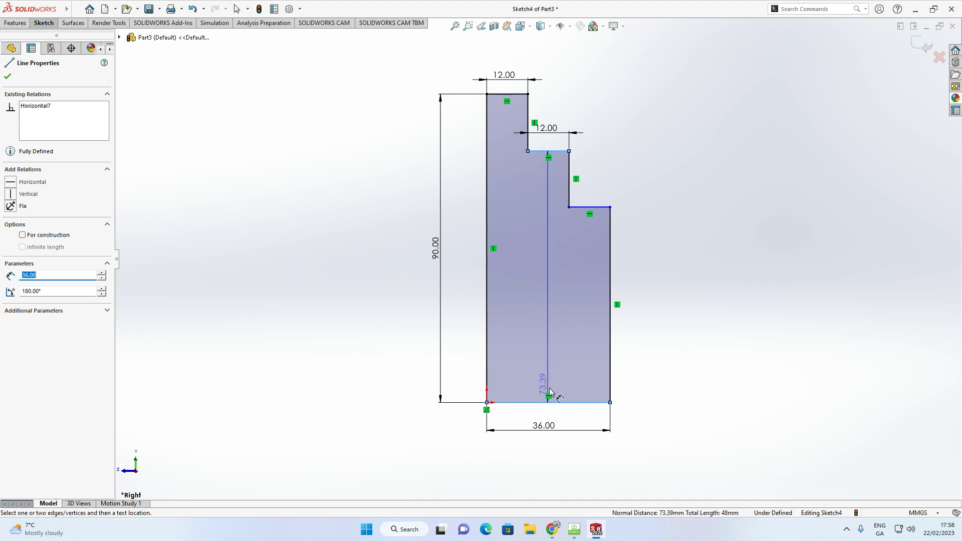
pyautogui.click(543, 277)
pyautogui.write('75')
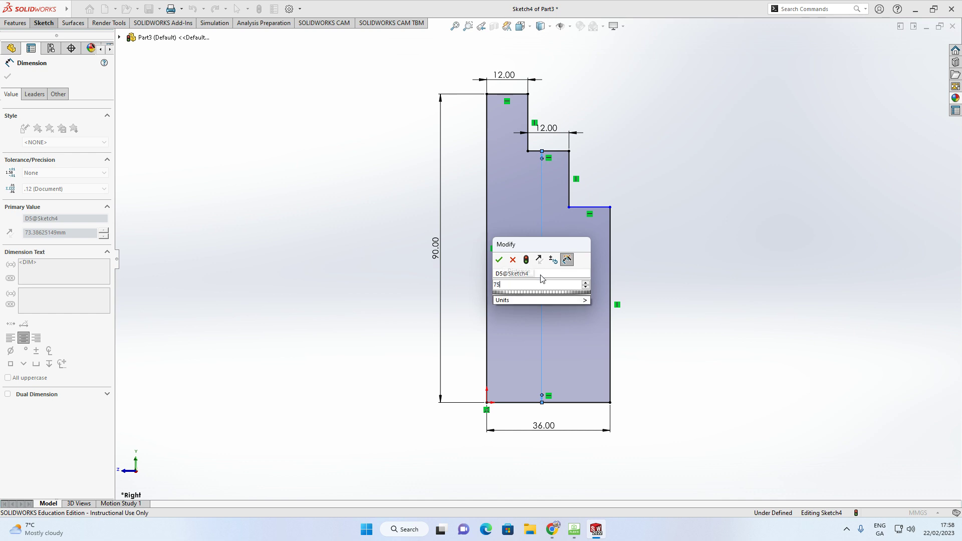
pyautogui.press('Return')
pyautogui.click(600, 202)
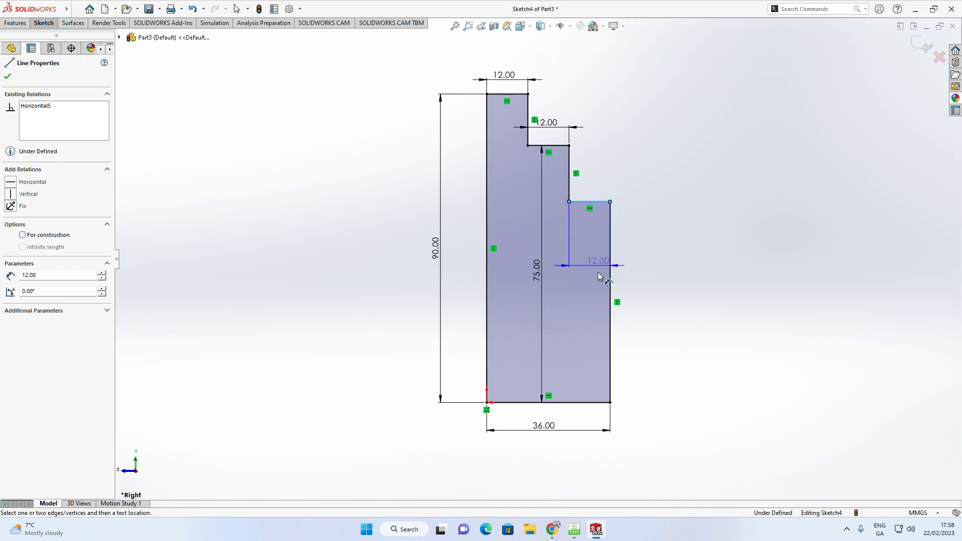
pyautogui.click(585, 401)
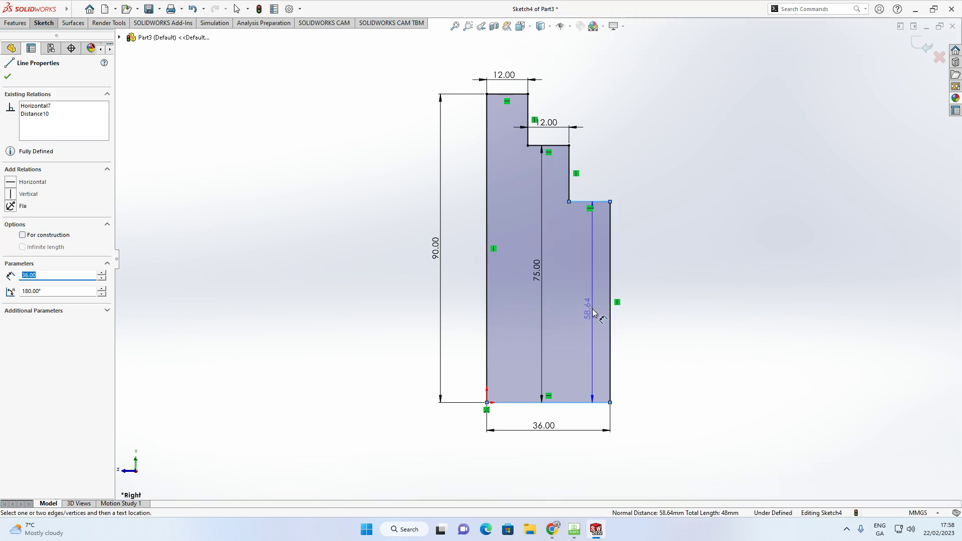
pyautogui.click(586, 310)
pyautogui.write('60')
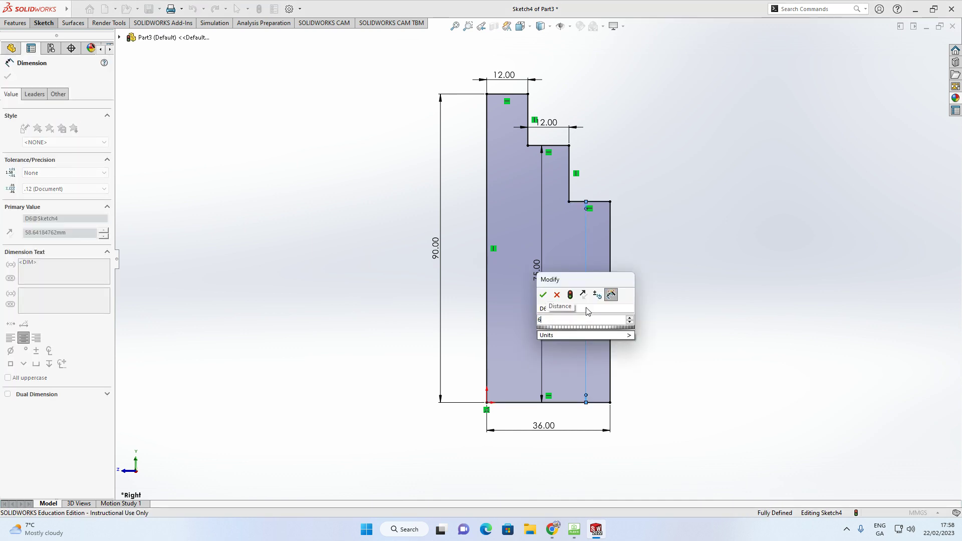
pyautogui.press('Return')
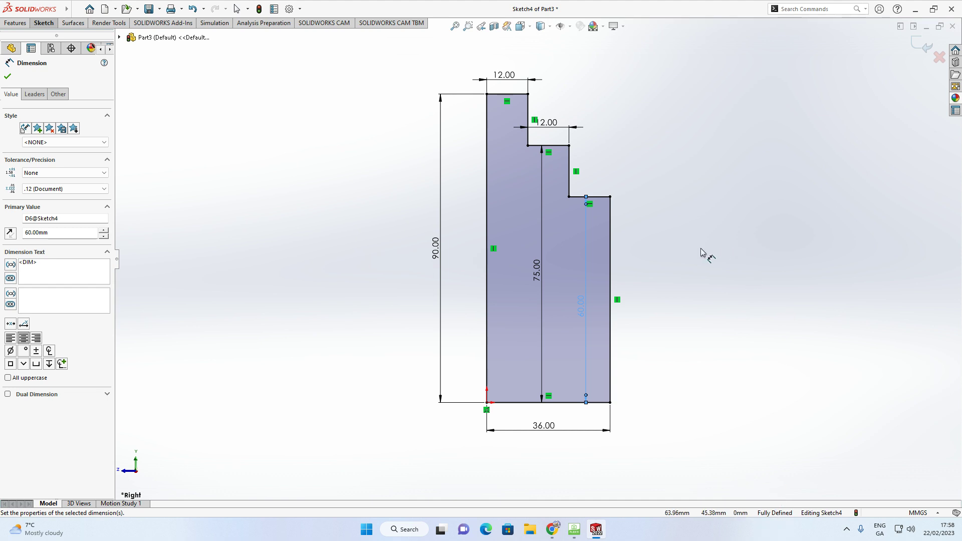
# - Revolve the stepped profile 360 degrees about its 36 mm base line into a solid
pyautogui.click(15, 24)
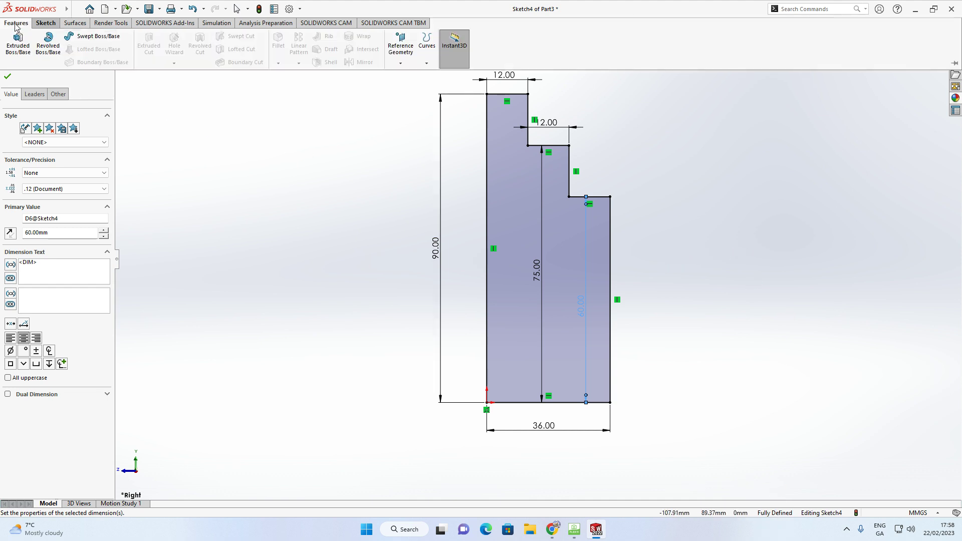
pyautogui.click(49, 44)
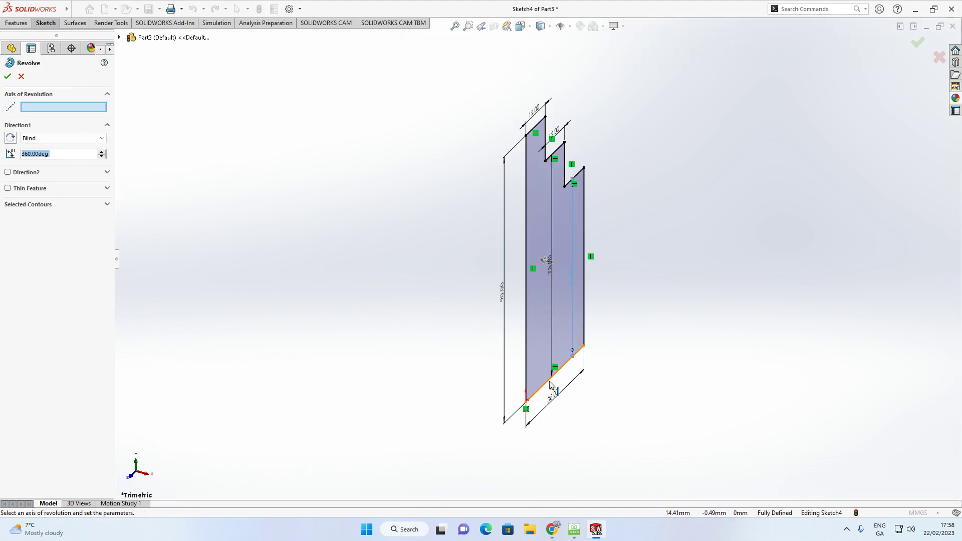
pyautogui.moveTo(550, 385)
pyautogui.mouseDown(button='middle')
pyautogui.moveTo(500, 376)
pyautogui.moveTo(556, 368)
pyautogui.moveTo(662, 402)
pyautogui.moveTo(580, 405)
pyautogui.moveTo(473, 361)
pyautogui.moveTo(419, 389)
pyautogui.moveTo(729, 333)
pyautogui.moveTo(674, 394)
pyautogui.moveTo(704, 404)
pyautogui.mouseUp(button='middle')
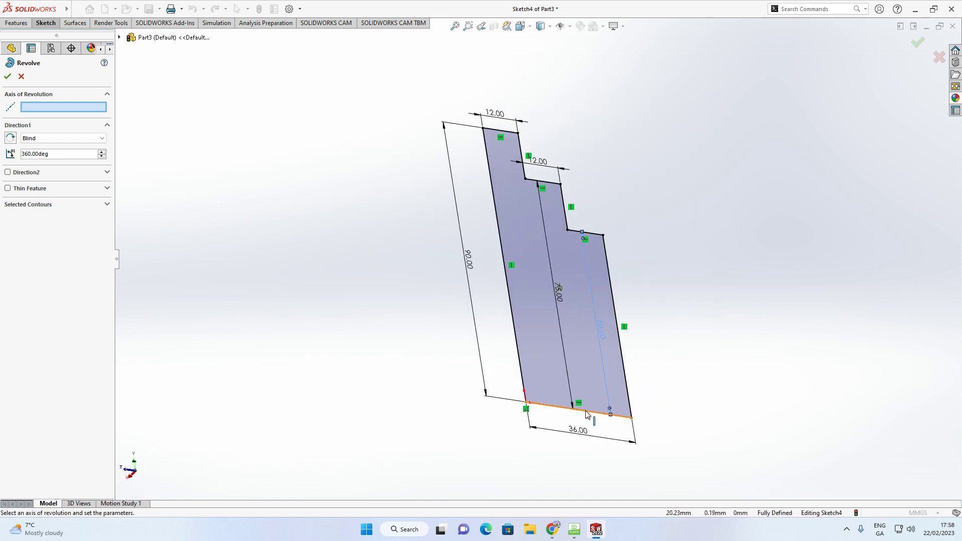
pyautogui.scroll(2, 591, 414)
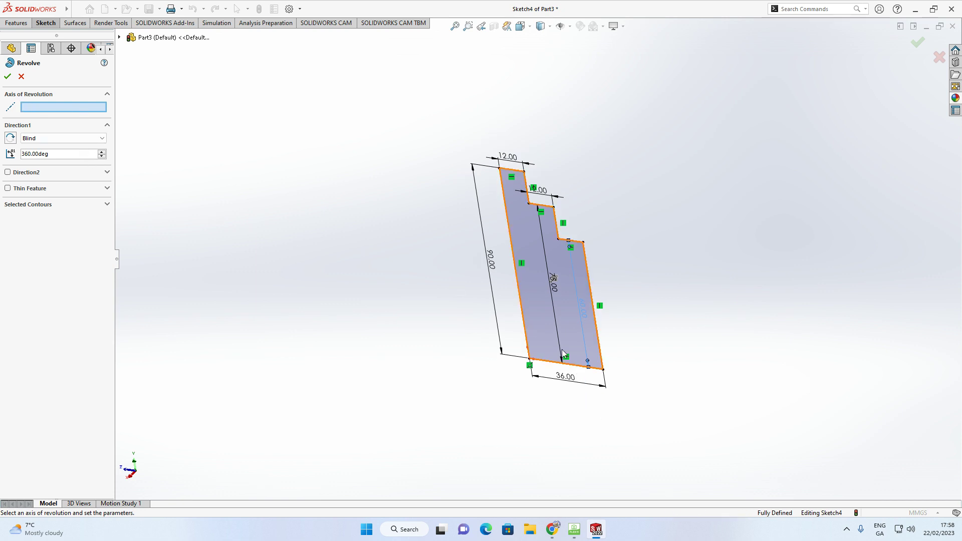
pyautogui.click(577, 365)
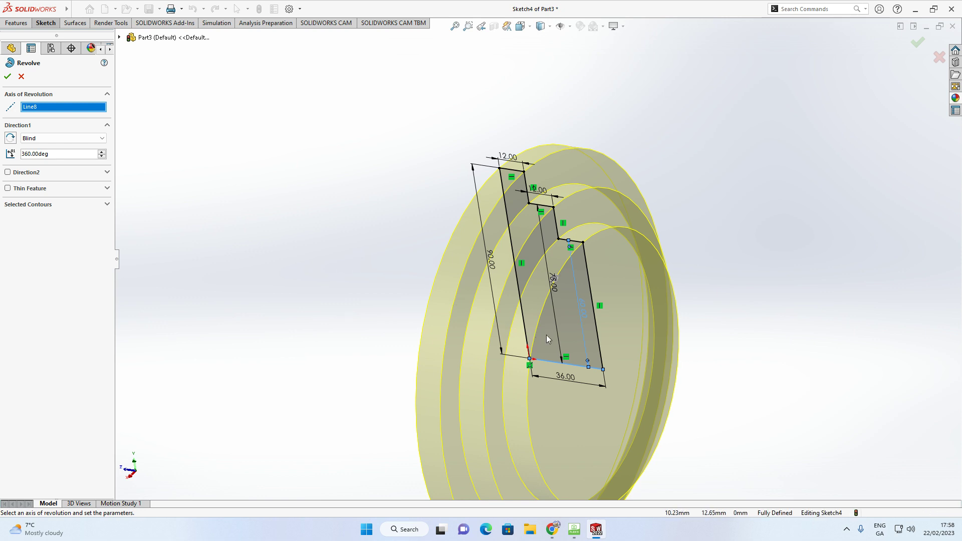
pyautogui.scroll(4, 592, 371)
pyautogui.scroll(-3, 567, 333)
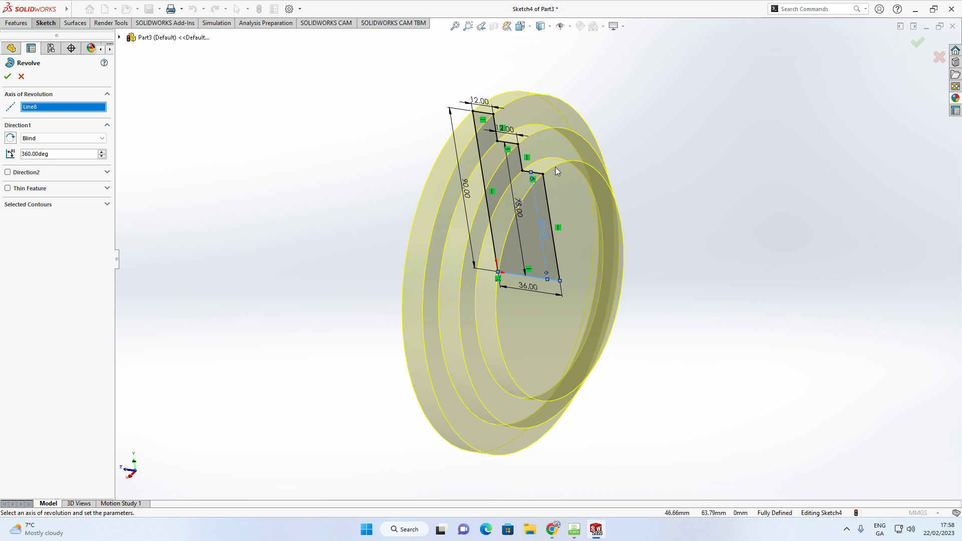
pyautogui.click(8, 77)
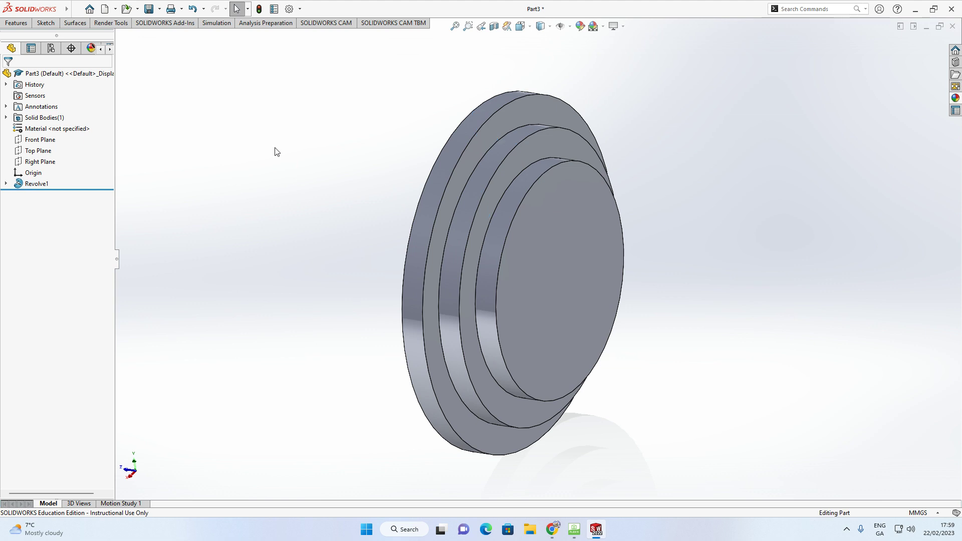
# - Rename the revolve feature as Wall Mount Fixture
pyautogui.click(37, 183)
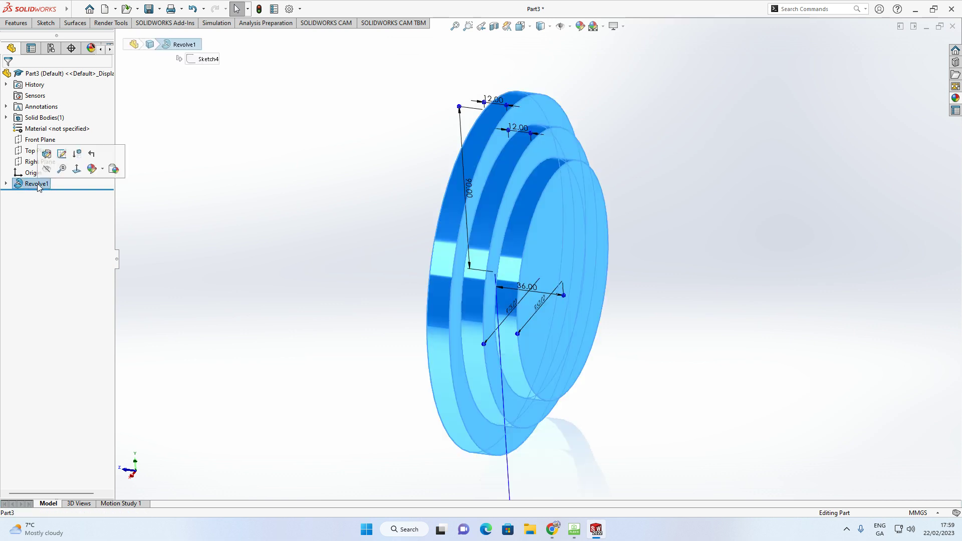
pyautogui.click(37, 183)
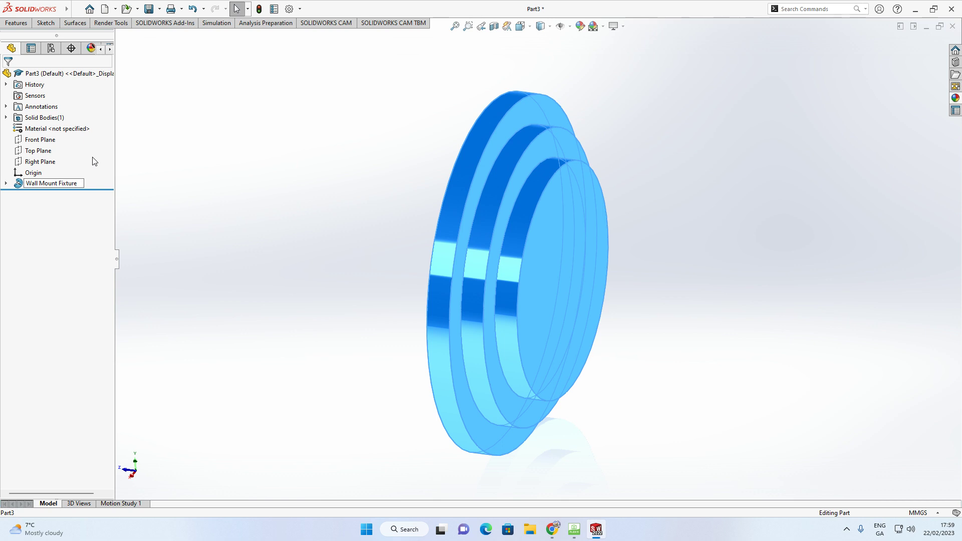
pyautogui.click(187, 168)
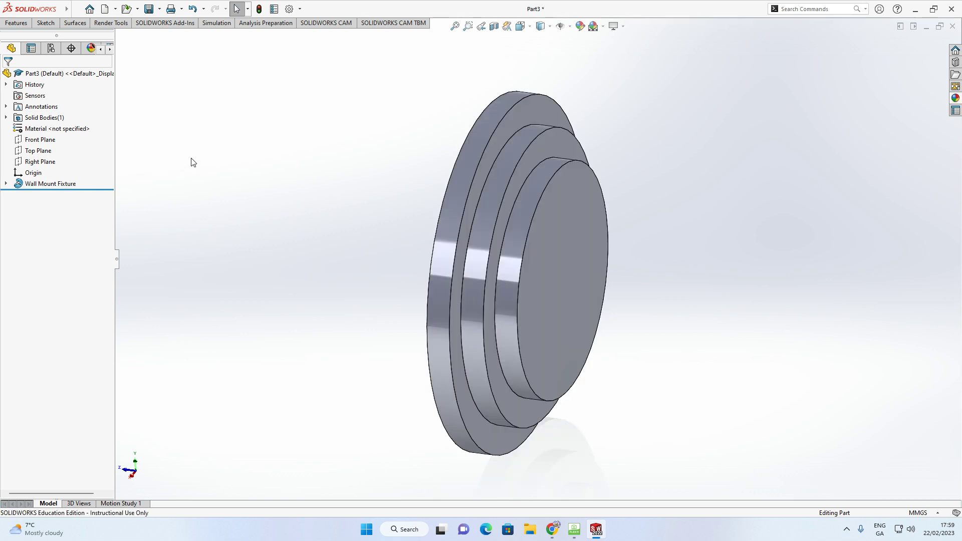
# - Fillet the outer front edges of all three revolved disc tiers with a symmetric 12 mm radius
pyautogui.click(17, 24)
pyautogui.click(278, 64)
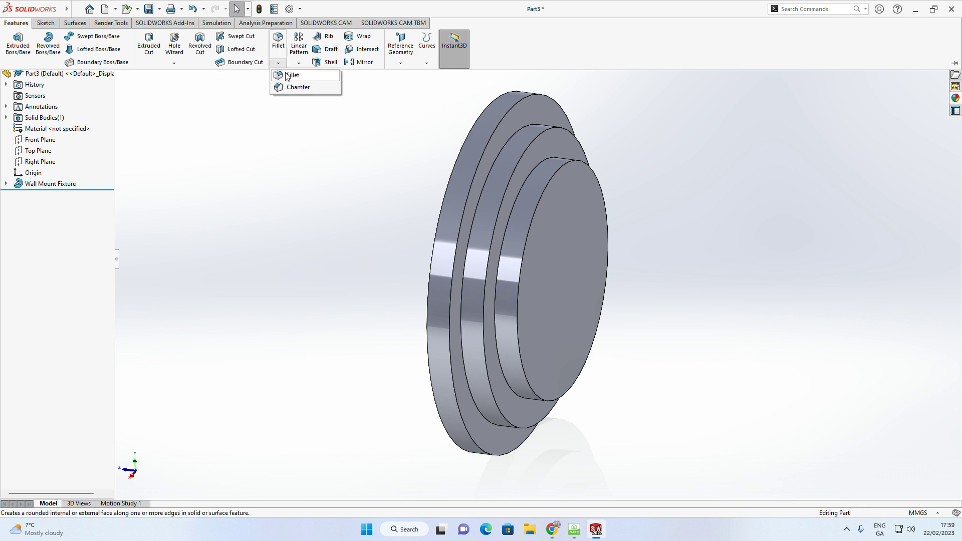
pyautogui.click(291, 76)
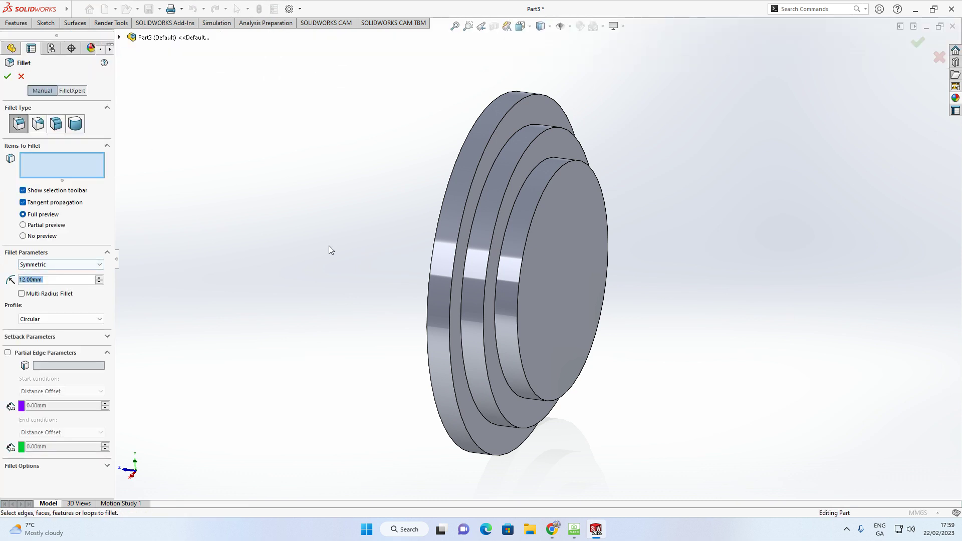
pyautogui.click(547, 186)
pyautogui.click(528, 146)
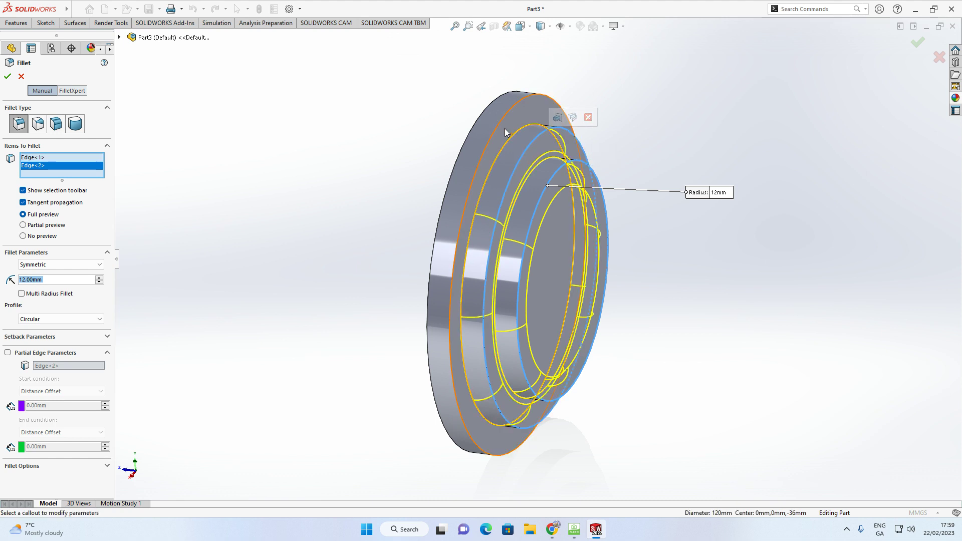
pyautogui.click(500, 124)
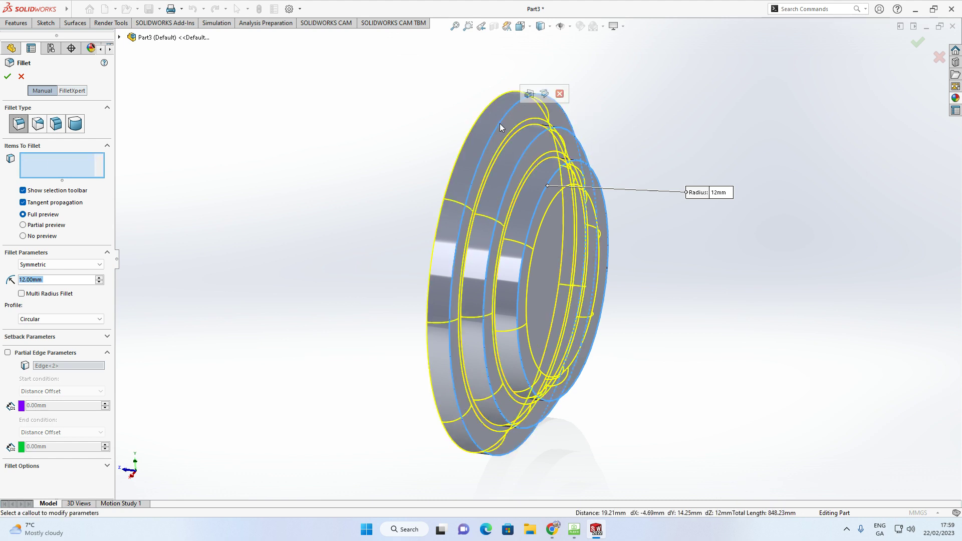
pyautogui.click(8, 77)
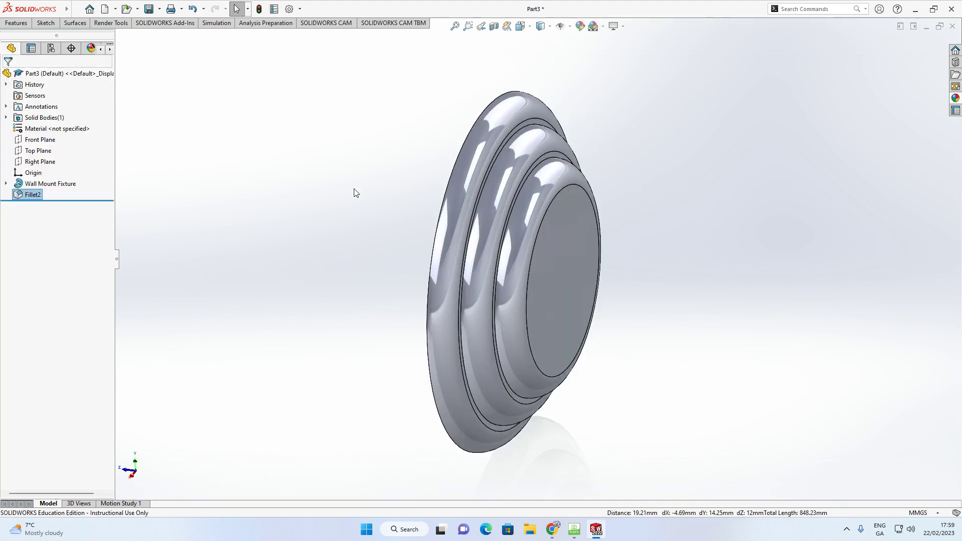
pyautogui.moveTo(382, 211)
pyautogui.mouseDown(button='middle')
pyautogui.moveTo(316, 202)
pyautogui.moveTo(399, 211)
pyautogui.moveTo(383, 215)
pyautogui.mouseUp(button='middle')
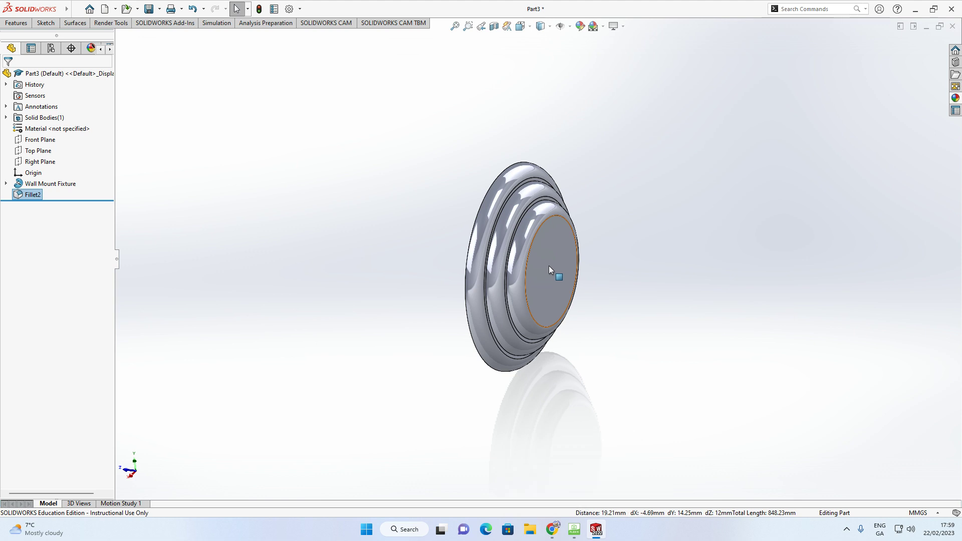
# - Switch to HoverCam Flex11 to examine the curved arm's shape and dimensions on the paper drawing, and return to SOLIDWORKS
pyautogui.moveTo(576, 532)
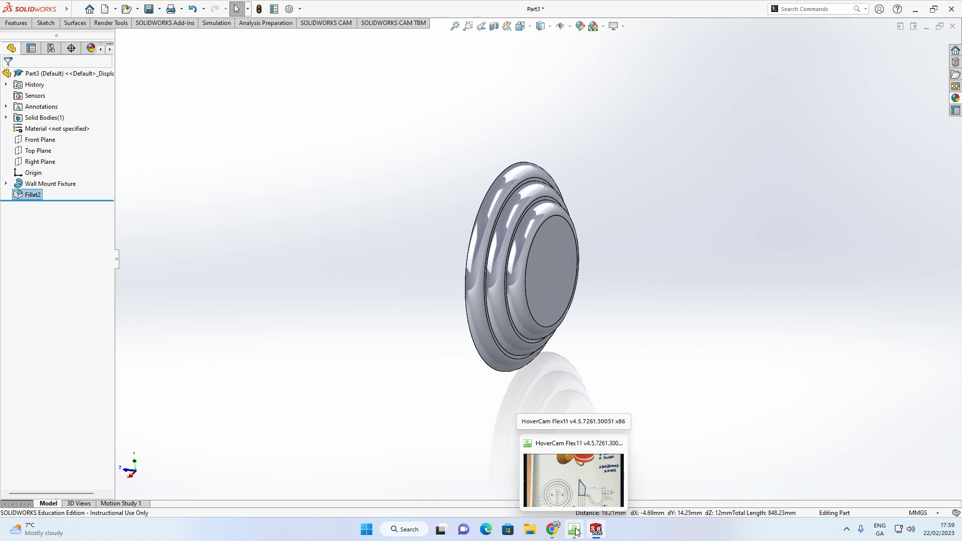
pyautogui.click(576, 532)
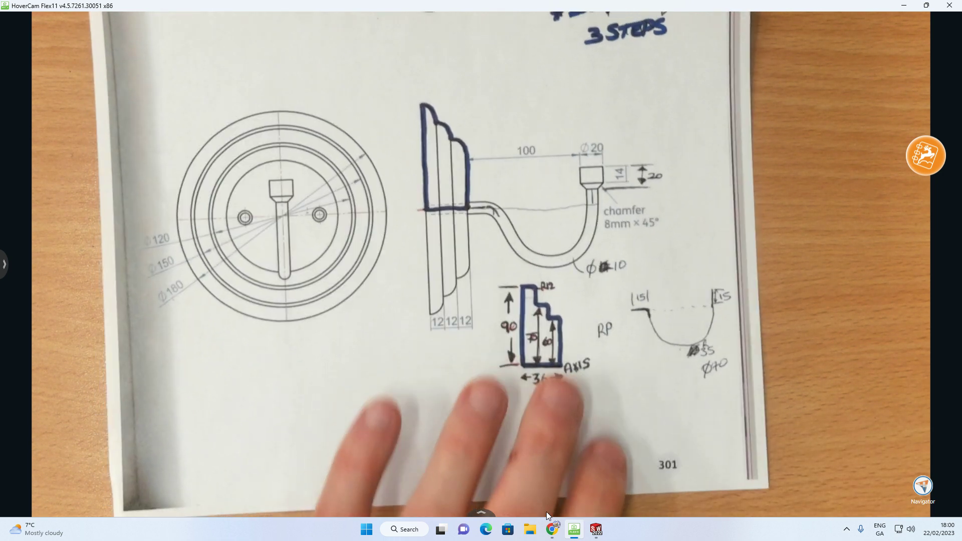
pyautogui.click(596, 530)
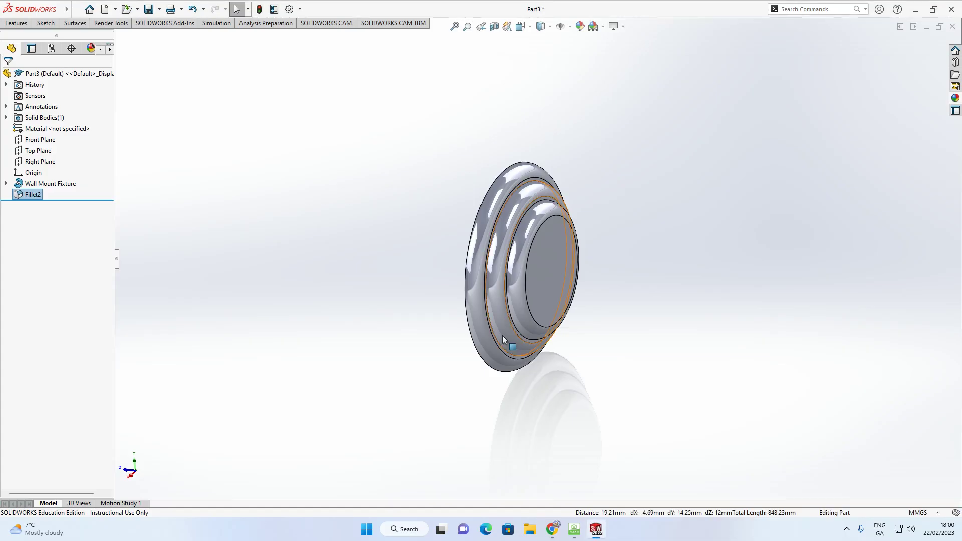
# - Start a sketch on the Right Plane and draw a horizontal line about 21 mm long outward from the wall mount's front face, level with the origin
pyautogui.click(198, 183)
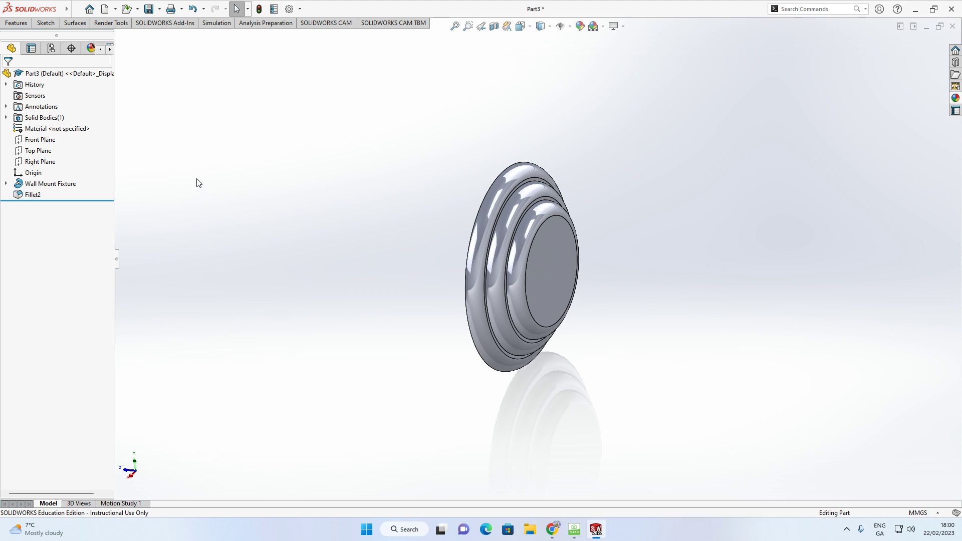
pyautogui.click(59, 163)
pyautogui.click(57, 151)
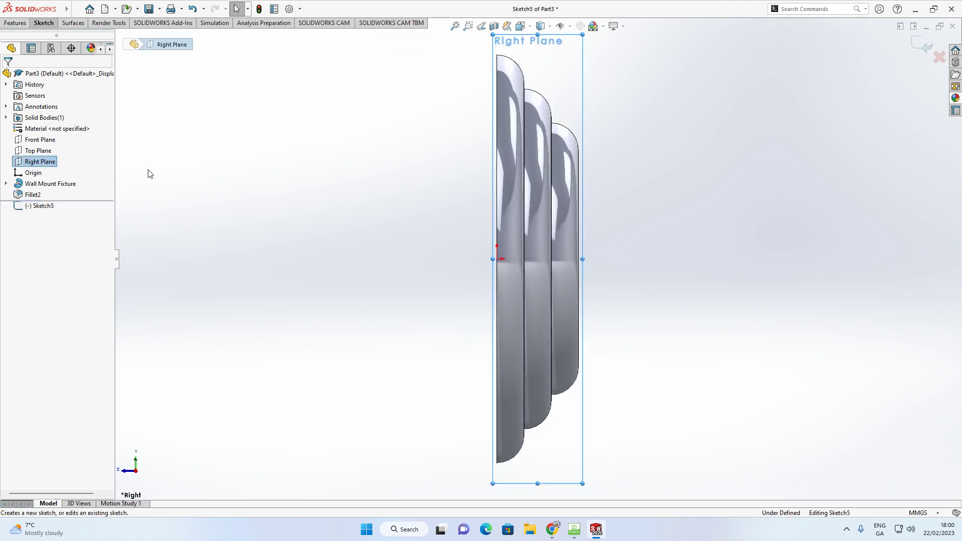
pyautogui.click(50, 26)
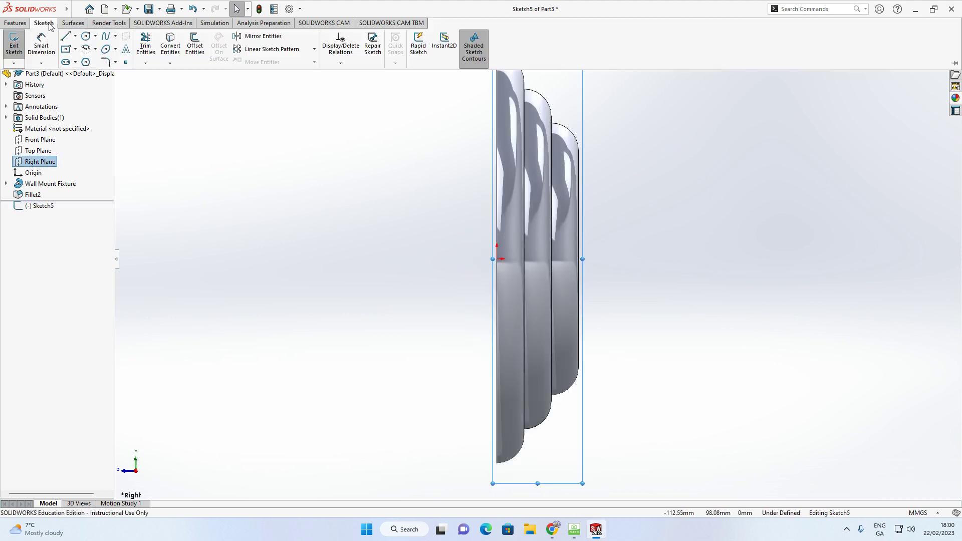
pyautogui.click(65, 36)
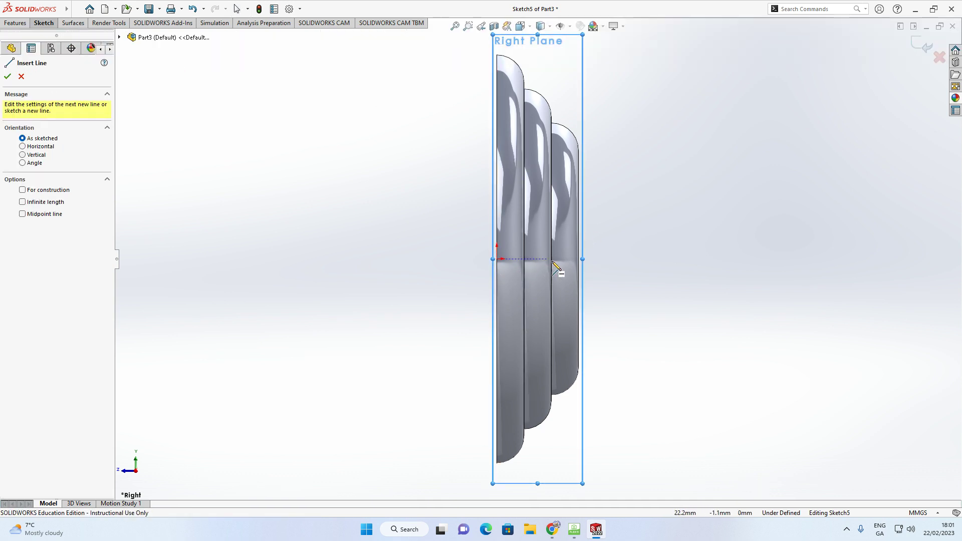
pyautogui.scroll(-3, 581, 270)
pyautogui.scroll(2, 580, 265)
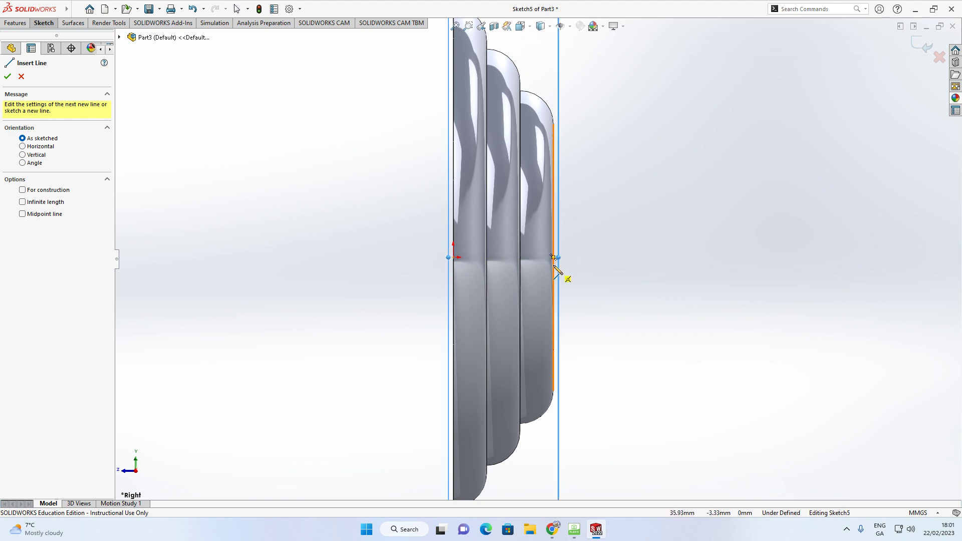
pyautogui.click(553, 258)
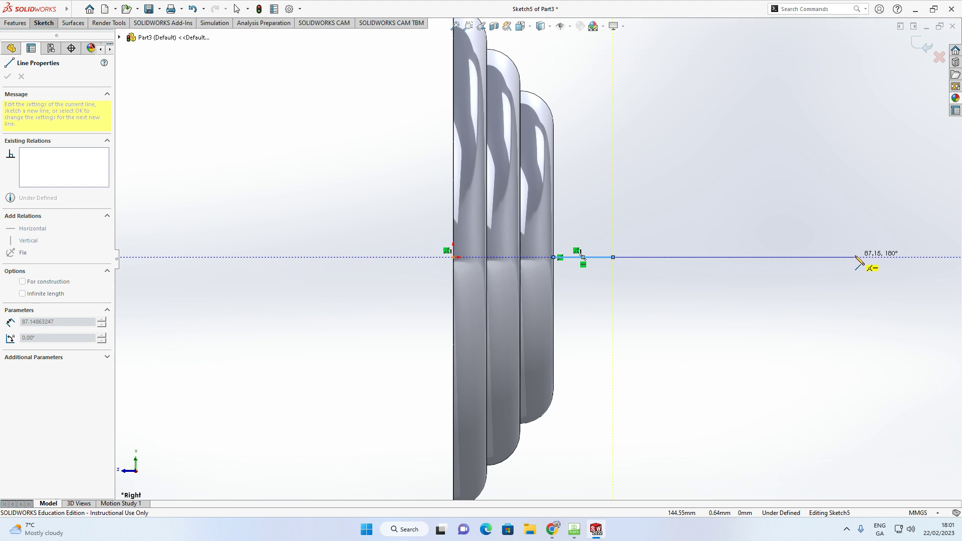
pyautogui.press('Escape')
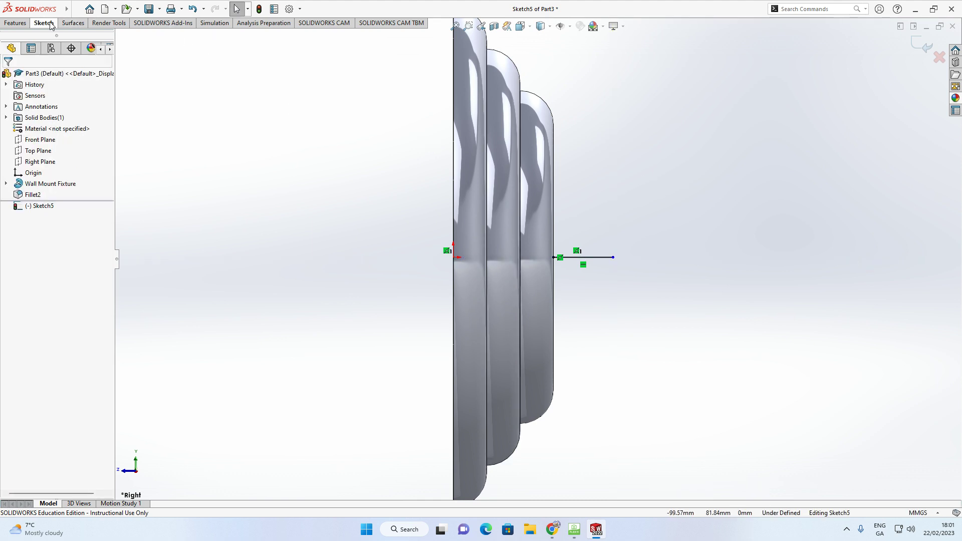
# - Sketch a circle of about 58 mm radius, centred level with the horizontal line and passing through the line's free end
pyautogui.click(50, 23)
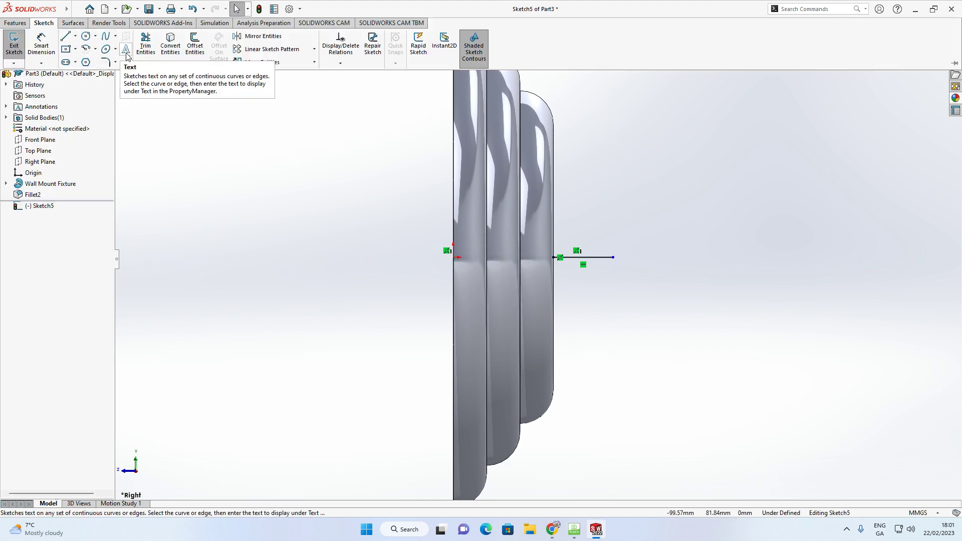
pyautogui.click(87, 37)
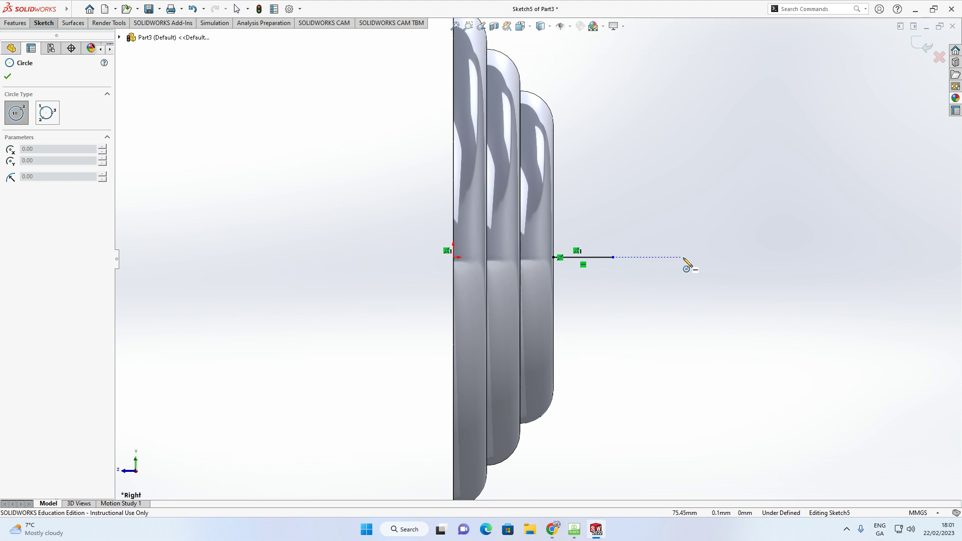
pyautogui.click(776, 257)
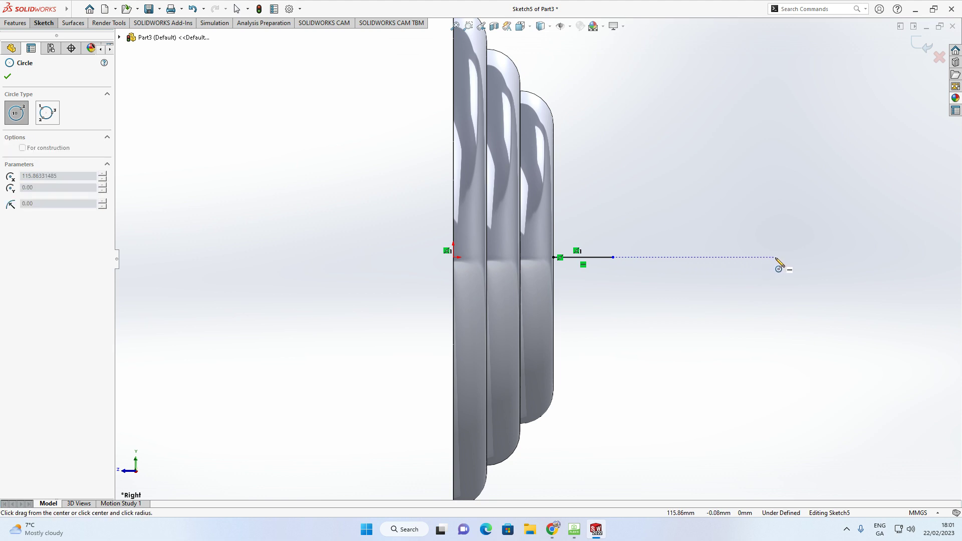
pyautogui.click(615, 258)
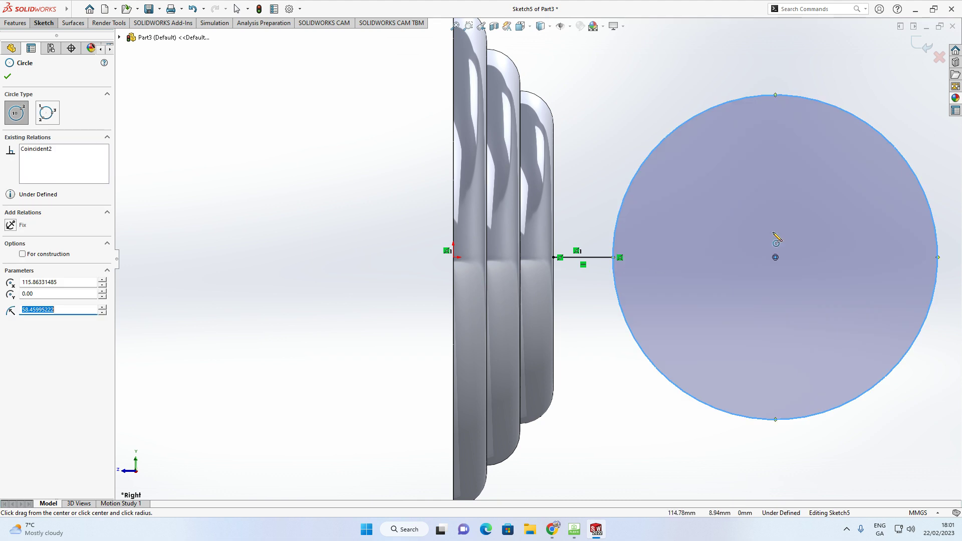
pyautogui.press('z')
# - Draw a vertical line about 31 mm long upward from the circle's quadrant point farthest from the wall mount
pyautogui.click(52, 23)
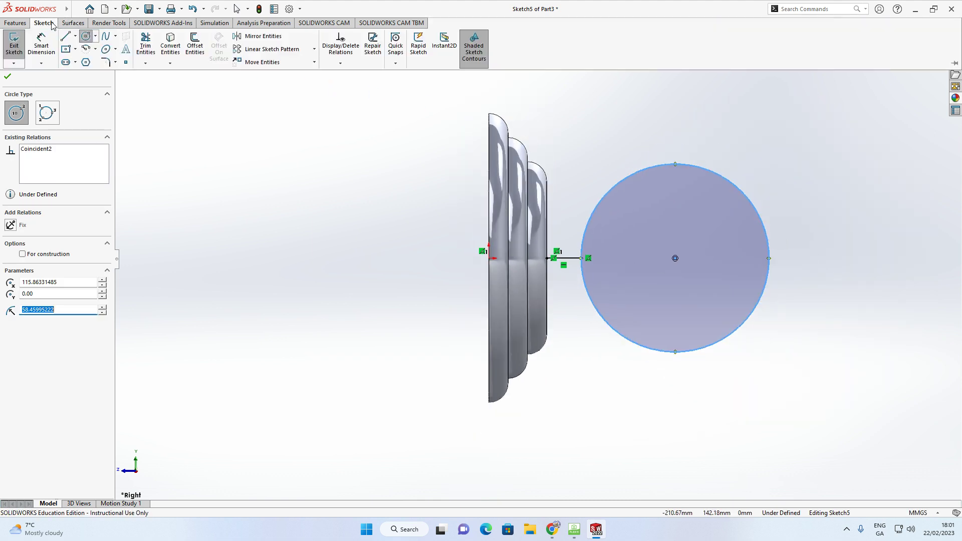
pyautogui.click(69, 40)
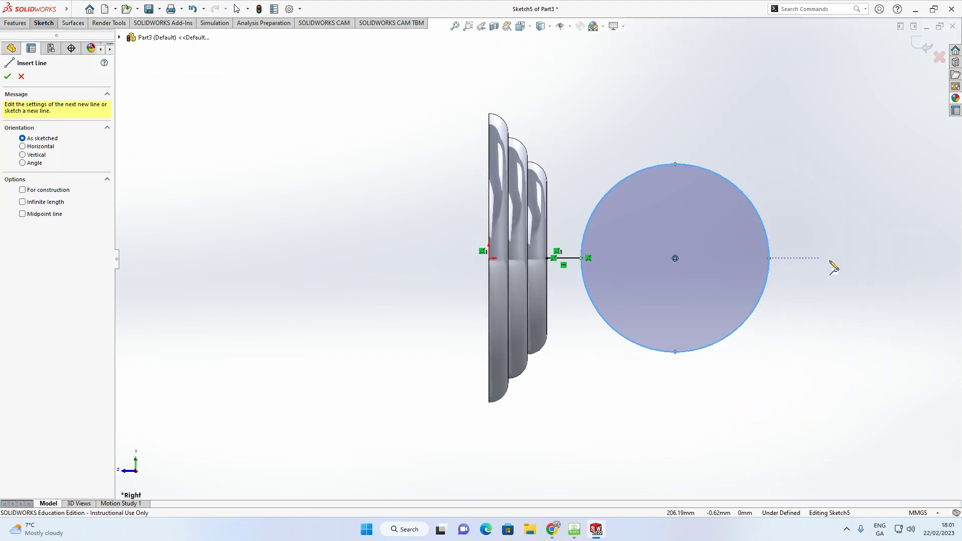
pyautogui.scroll(-4, 777, 265)
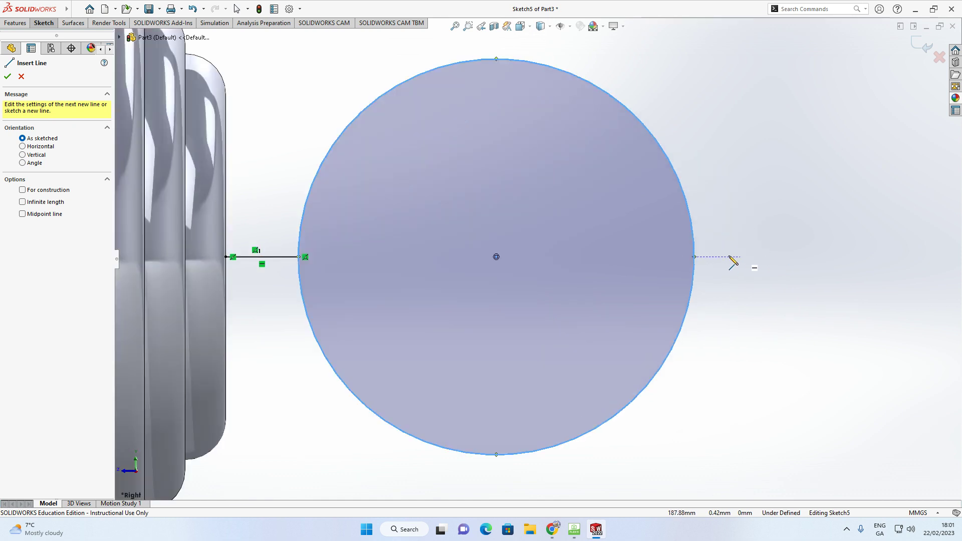
pyautogui.click(694, 257)
pyautogui.click(694, 152)
pyautogui.press('Escape')
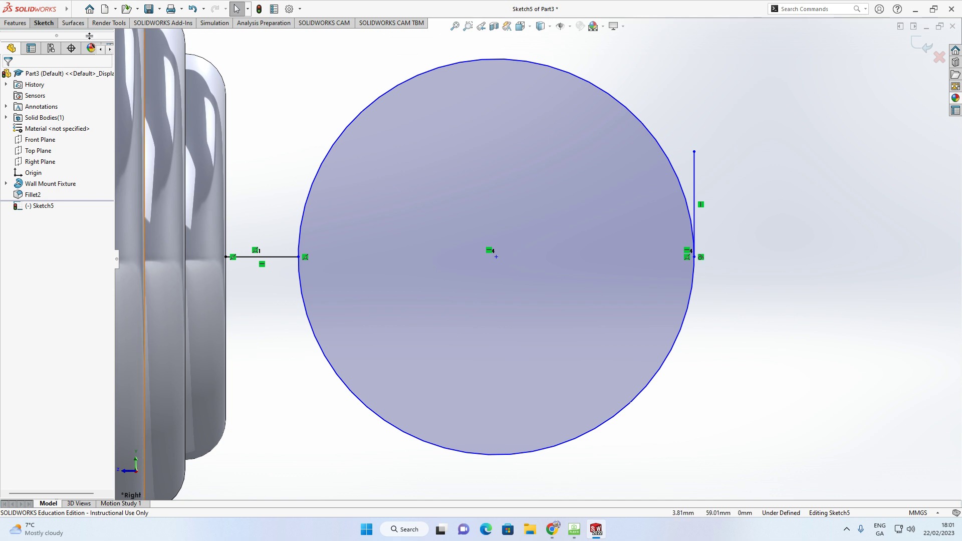
# - Trim away the upper half of the circle with Power trim, leaving the lower semicircular arc between the two lines
pyautogui.click(55, 26)
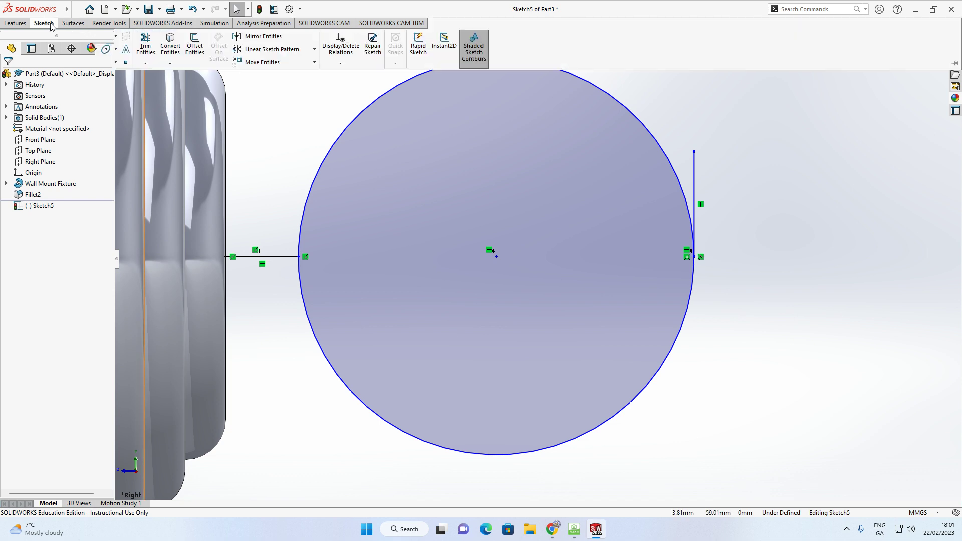
pyautogui.click(146, 44)
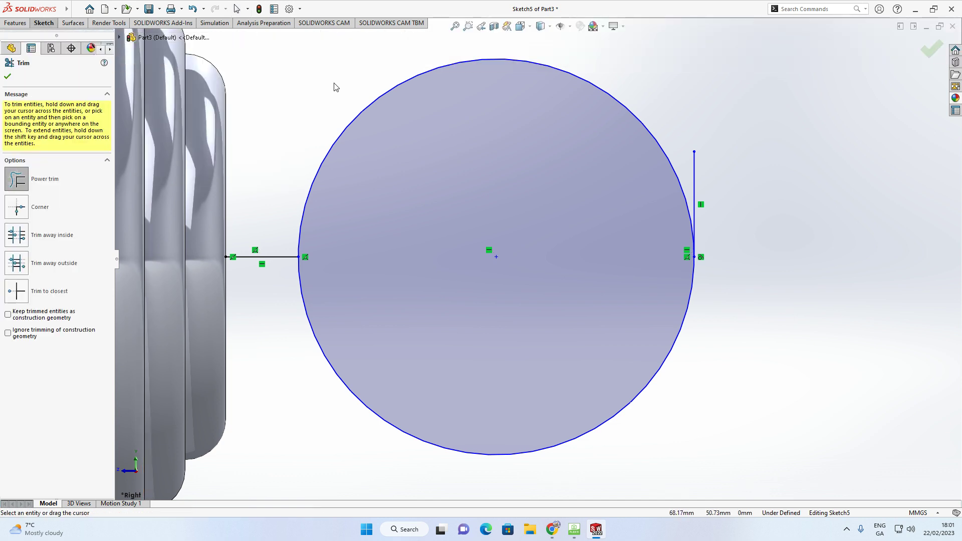
pyautogui.moveTo(351, 103); pyautogui.dragTo(370, 127)
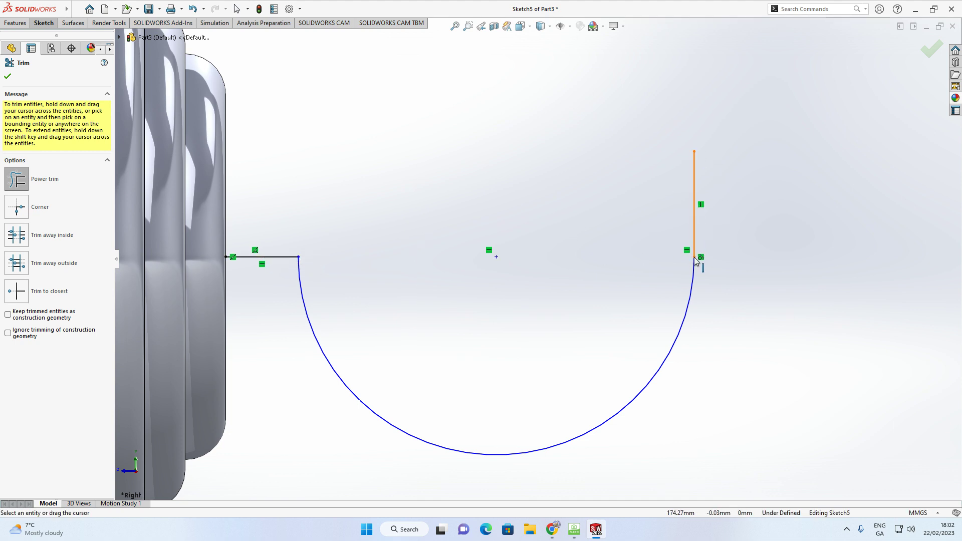
# - Dimension the horizontal line from the wall mount's front face and set its length to 20 mm
pyautogui.scroll(2, 506, 342)
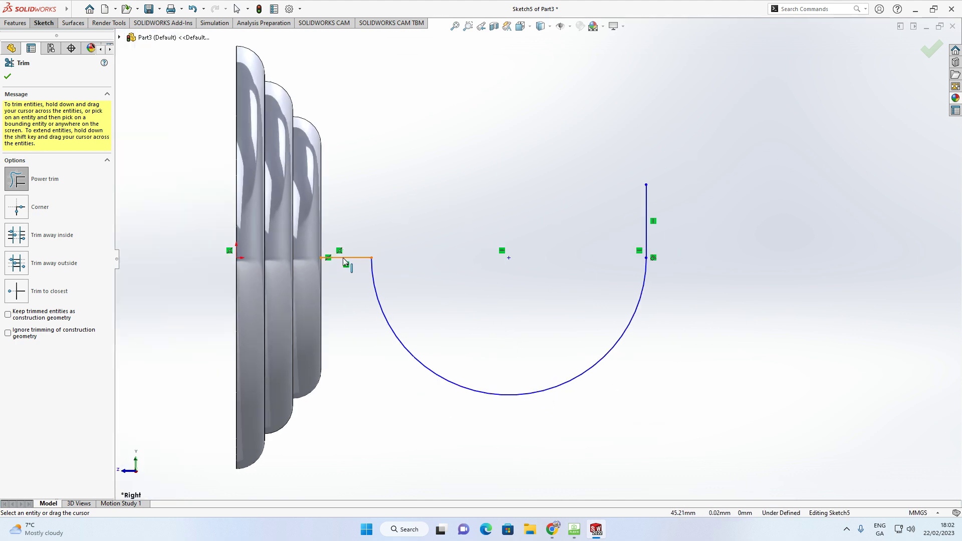
pyautogui.click(44, 22)
pyautogui.click(41, 46)
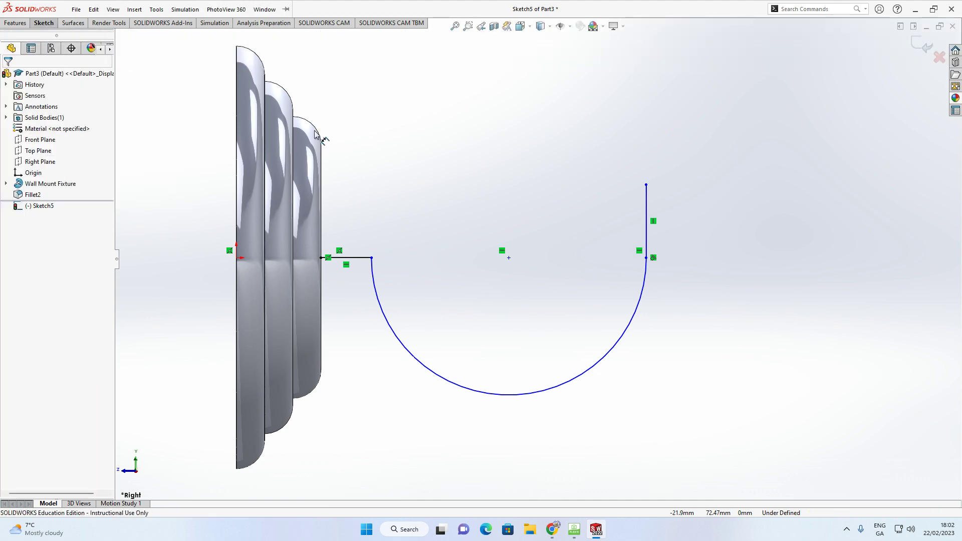
pyautogui.click(365, 258)
pyautogui.click(353, 233)
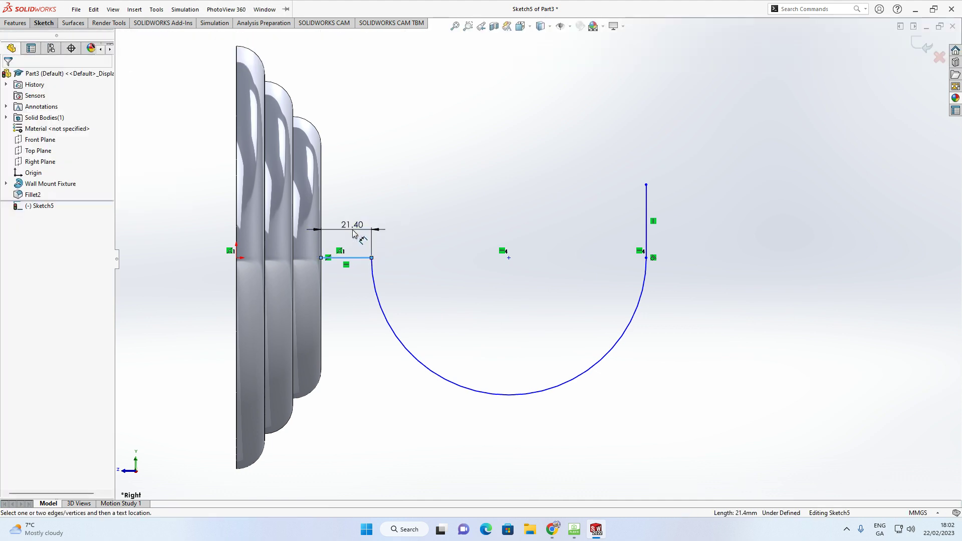
pyautogui.write('15')
pyautogui.press('Return')
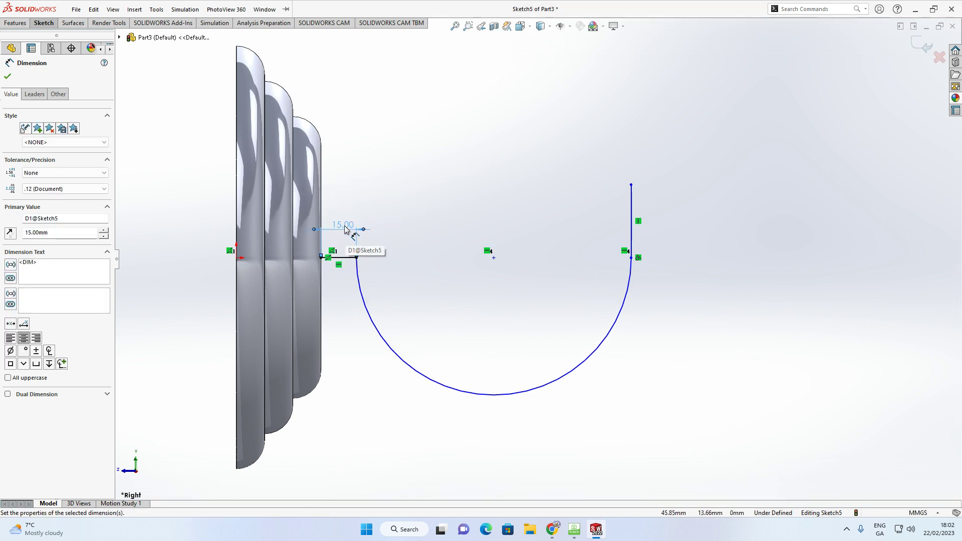
pyautogui.doubleClick(345, 228)
pyautogui.write('20')
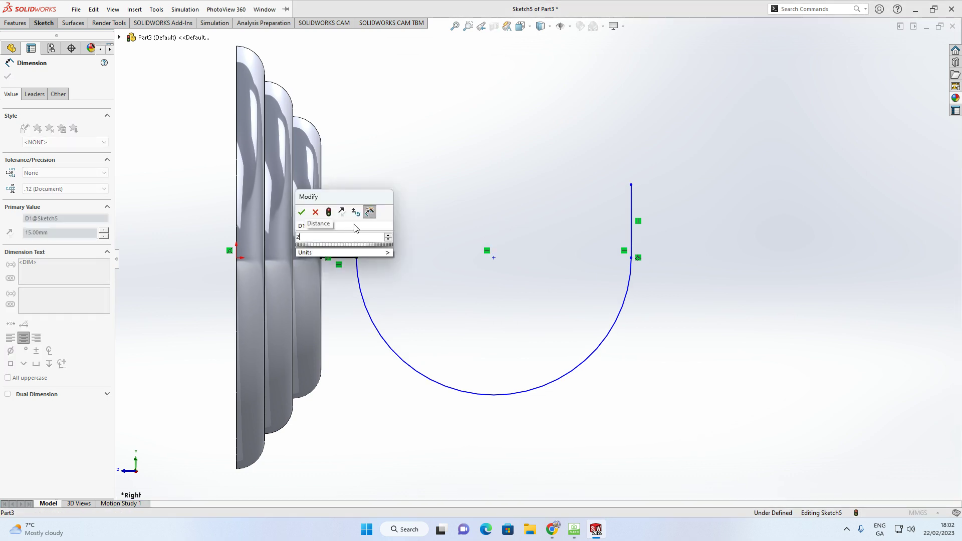
pyautogui.press('Return')
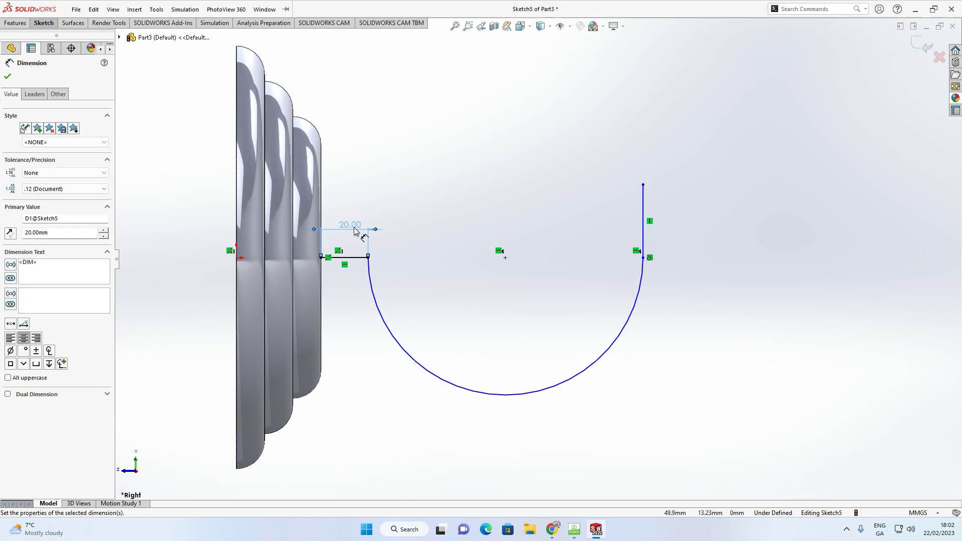
# - Dimension the semicircular arc with a radius of 35 mm
pyautogui.click(615, 351)
pyautogui.click(668, 384)
pyautogui.write('3')
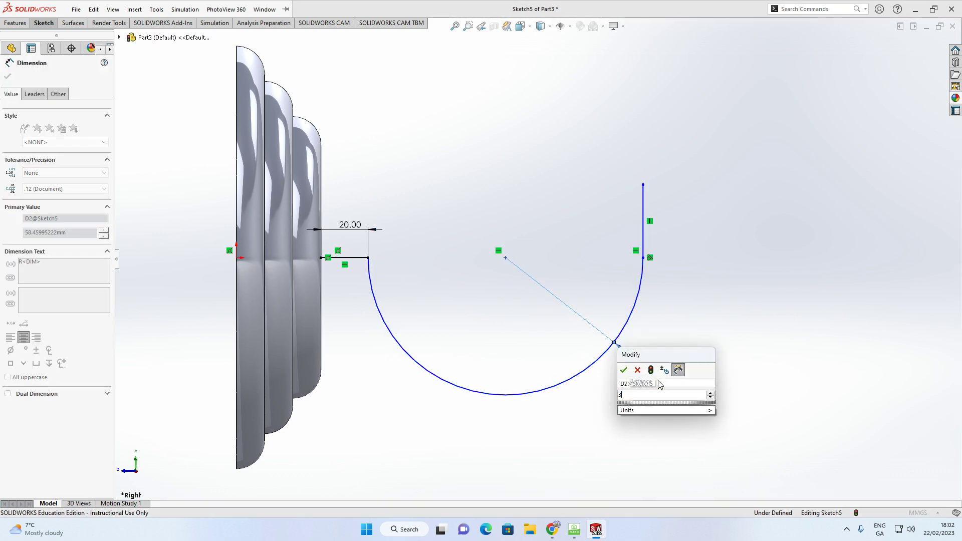
pyautogui.write('5')
pyautogui.press('Return')
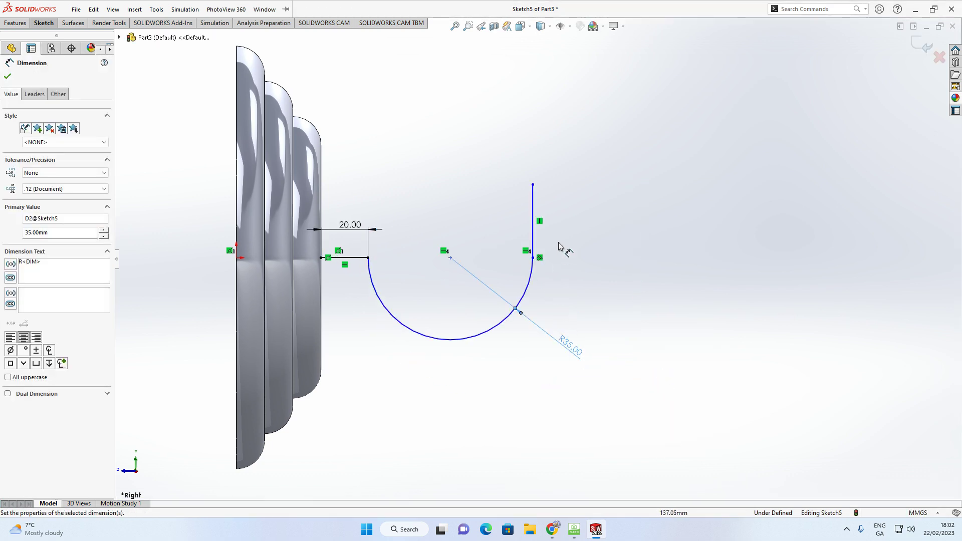
# - Dimension the vertical line at the arc's outer end to a length of 15 mm
pyautogui.click(534, 236)
pyautogui.click(557, 234)
pyautogui.write('15')
pyautogui.press('Return')
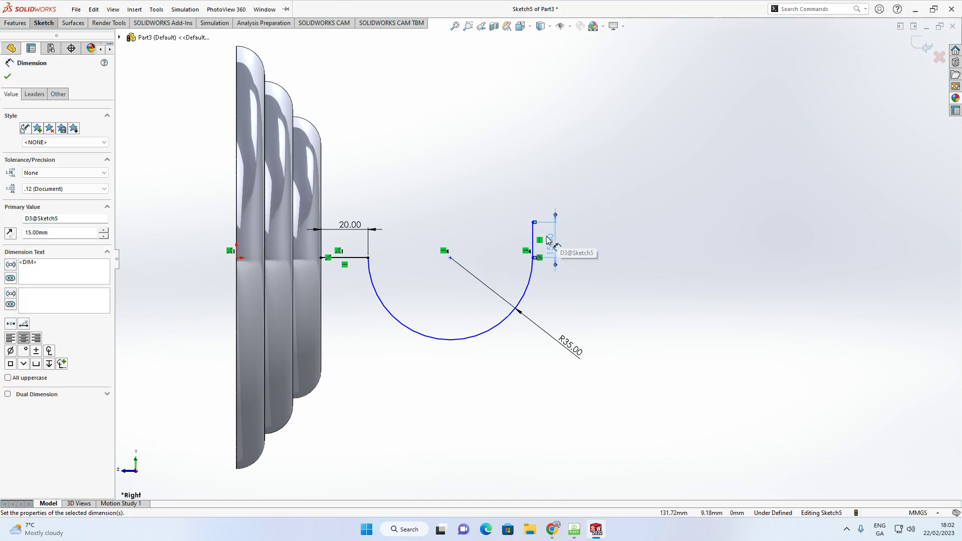
# - Try to dimension the horizontal distance between the arc's centre and the origin, and undo the last dimension changes
pyautogui.click(450, 258)
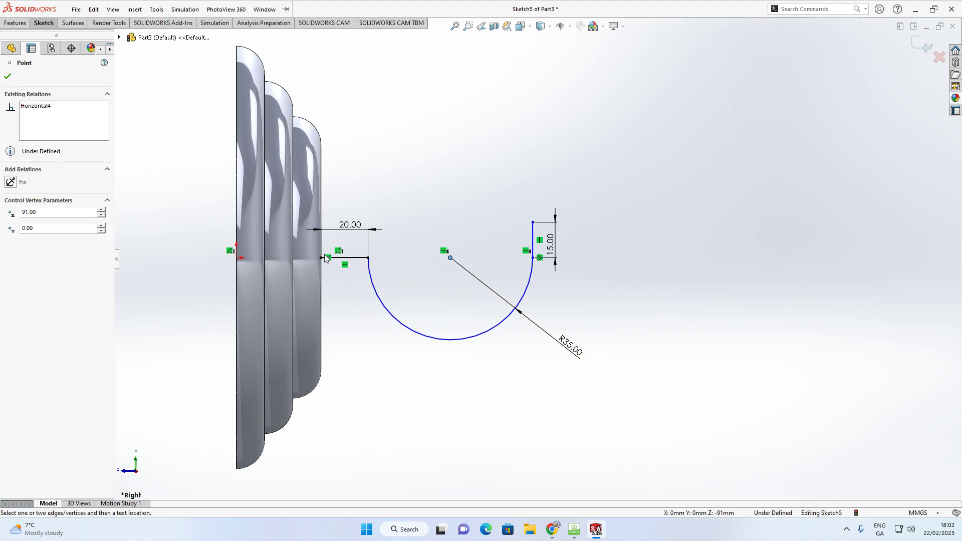
pyautogui.click(237, 258)
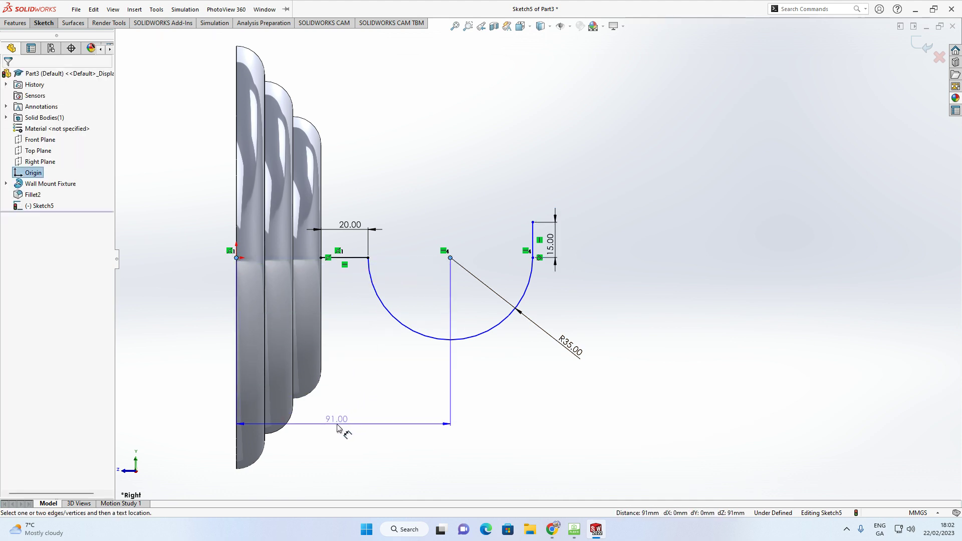
pyautogui.click(340, 425)
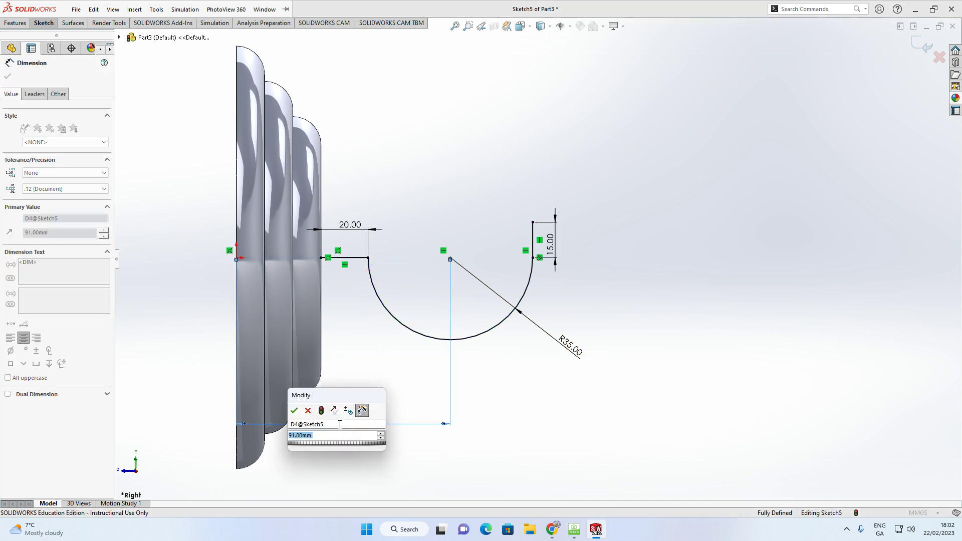
pyautogui.click(294, 411)
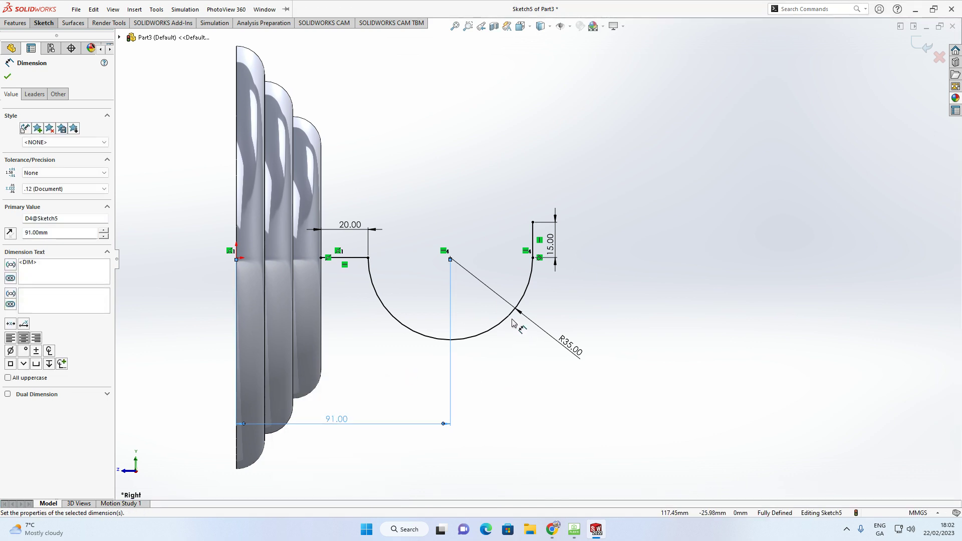
pyautogui.press('Escape')
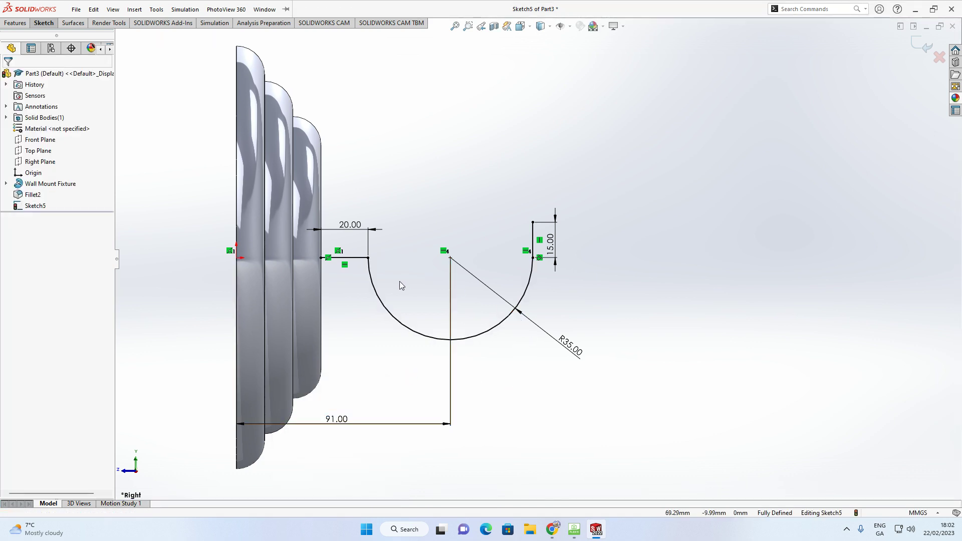
pyautogui.hotkey('ctrl', 'z')
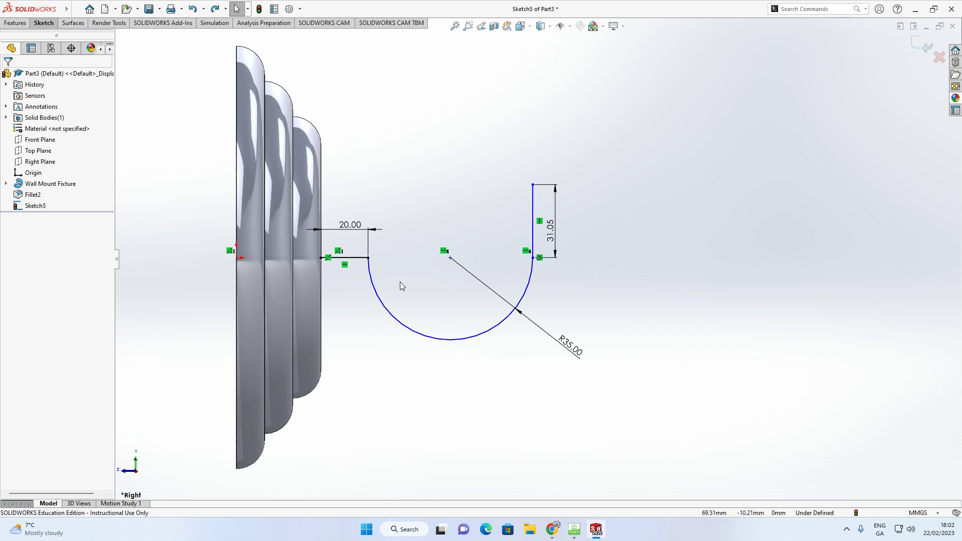
# - Edit the existing length dimension of the vertical end line to 15 mm
pyautogui.doubleClick(551, 231)
pyautogui.write('15')
pyautogui.press('Return')
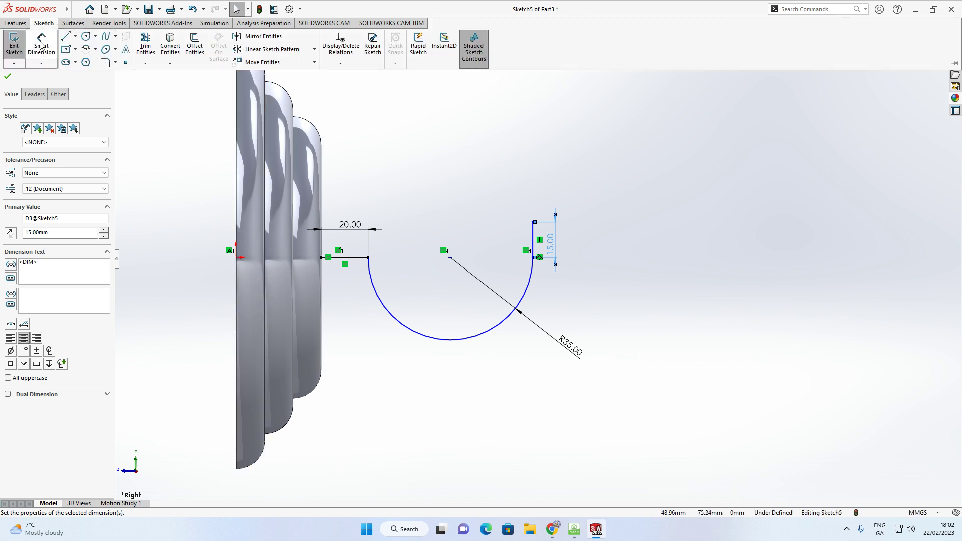
# - Dimension the horizontal distance between the semicircular arc's centre and the origin below the profile
pyautogui.click(11, 48)
pyautogui.click(449, 258)
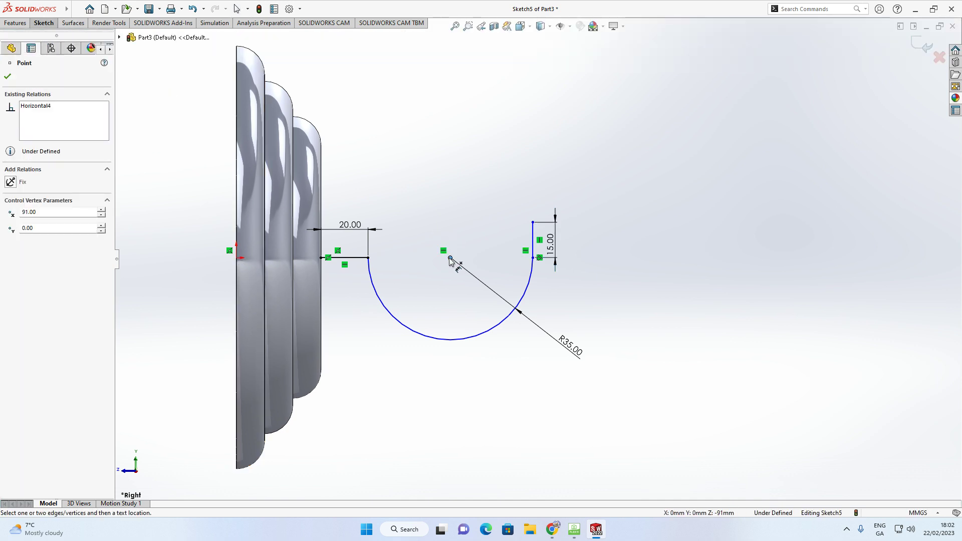
pyautogui.click(237, 258)
pyautogui.click(345, 412)
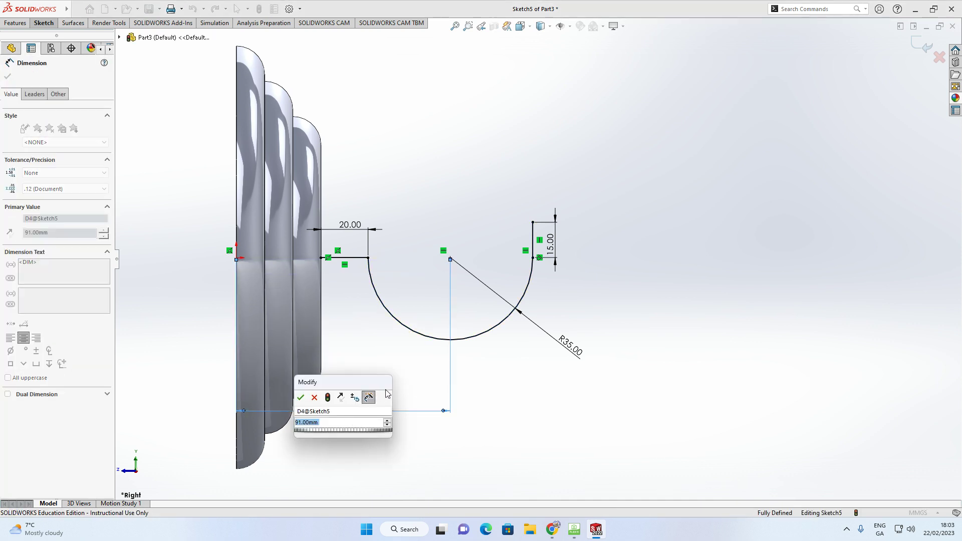
pyautogui.press('Return')
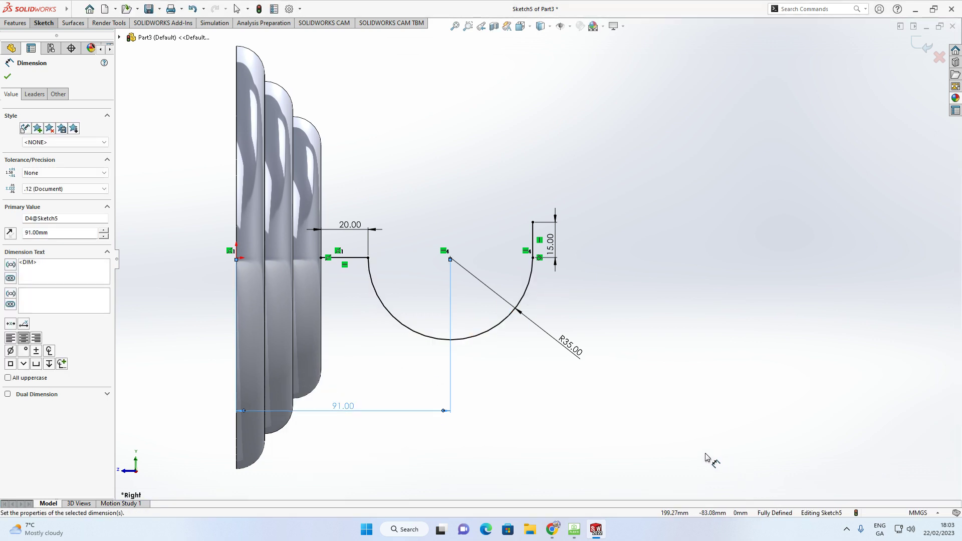
pyautogui.moveTo(618, 302)
pyautogui.mouseDown(button='middle')
pyautogui.moveTo(570, 308)
pyautogui.moveTo(575, 324)
pyautogui.moveTo(504, 296)
pyautogui.mouseUp(button='middle')
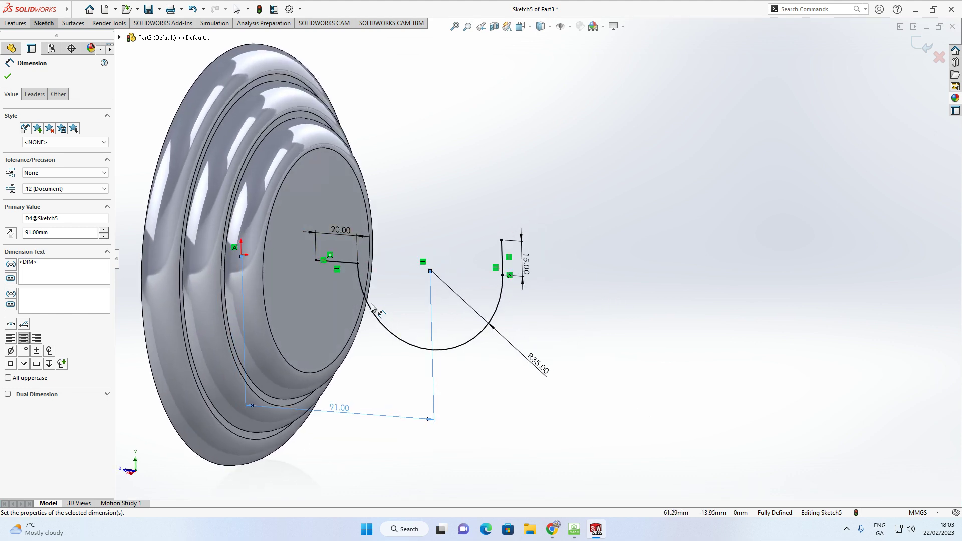
# - Check the reference drawing, add a 10 mm sketch fillet between the horizontal line and the arc, and exit the sketch
pyautogui.click(575, 530)
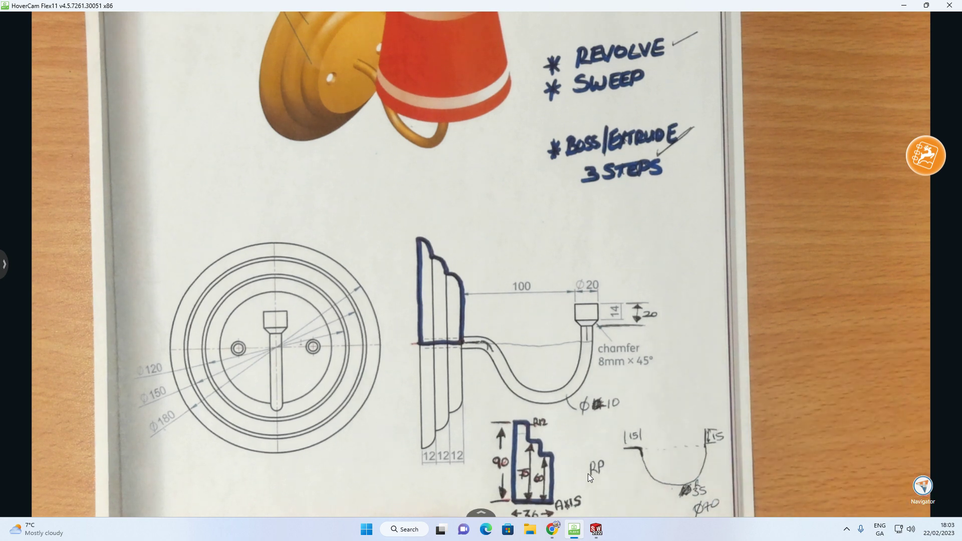
pyautogui.click(596, 529)
pyautogui.click(44, 22)
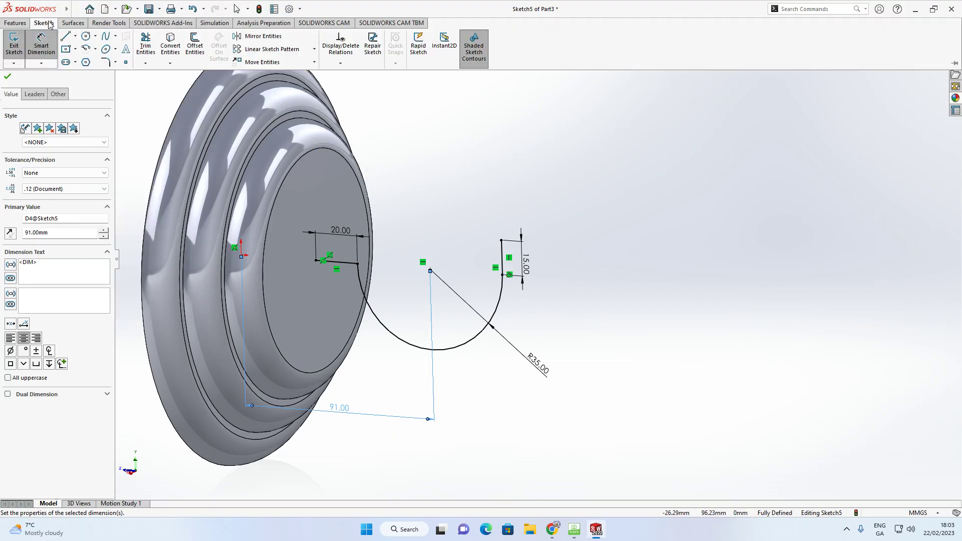
pyautogui.click(107, 62)
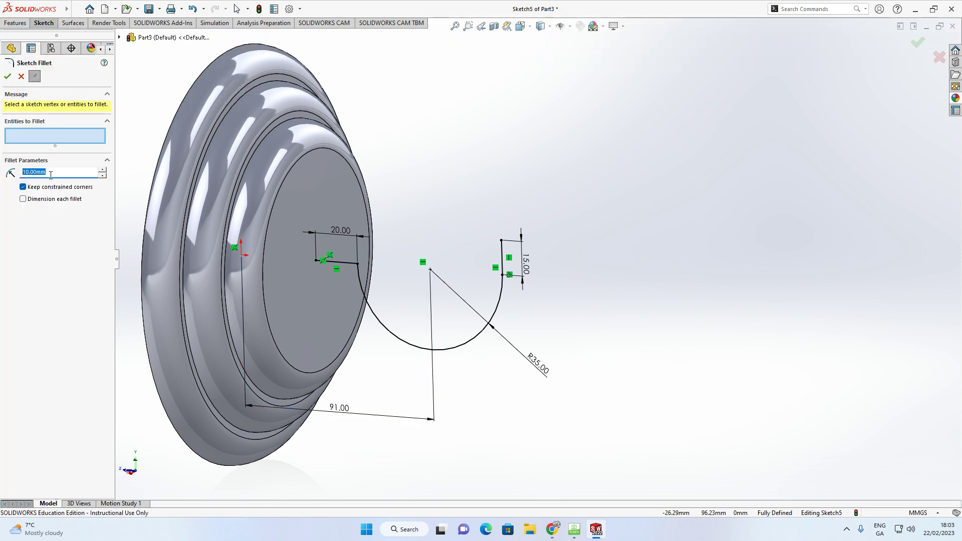
pyautogui.moveTo(462, 194)
pyautogui.mouseDown(button='middle')
pyautogui.moveTo(490, 183)
pyautogui.moveTo(384, 254)
pyautogui.mouseUp(button='middle')
pyautogui.scroll(-5, 383, 255)
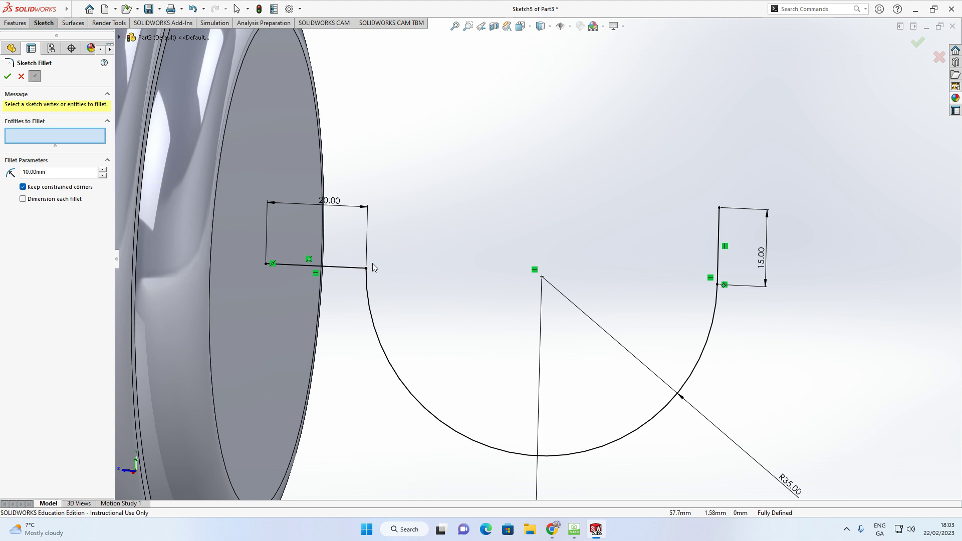
pyautogui.click(368, 269)
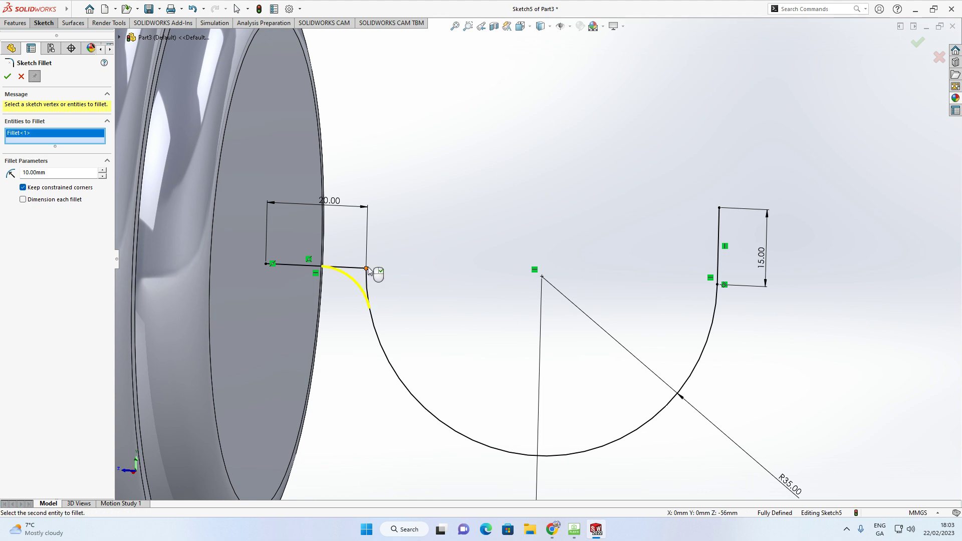
pyautogui.doubleClick(58, 171)
pyautogui.click(6, 77)
pyautogui.scroll(3, 570, 235)
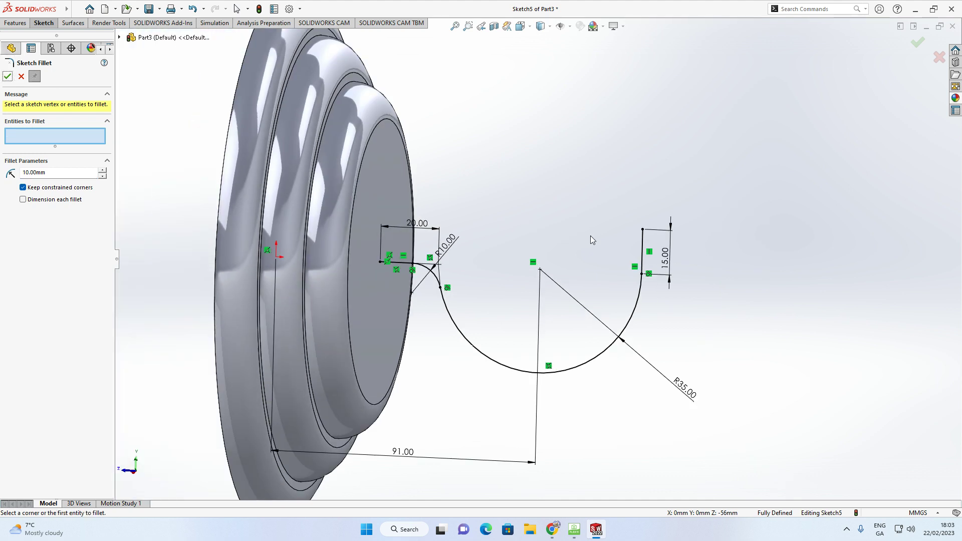
pyautogui.scroll(-1, 595, 209)
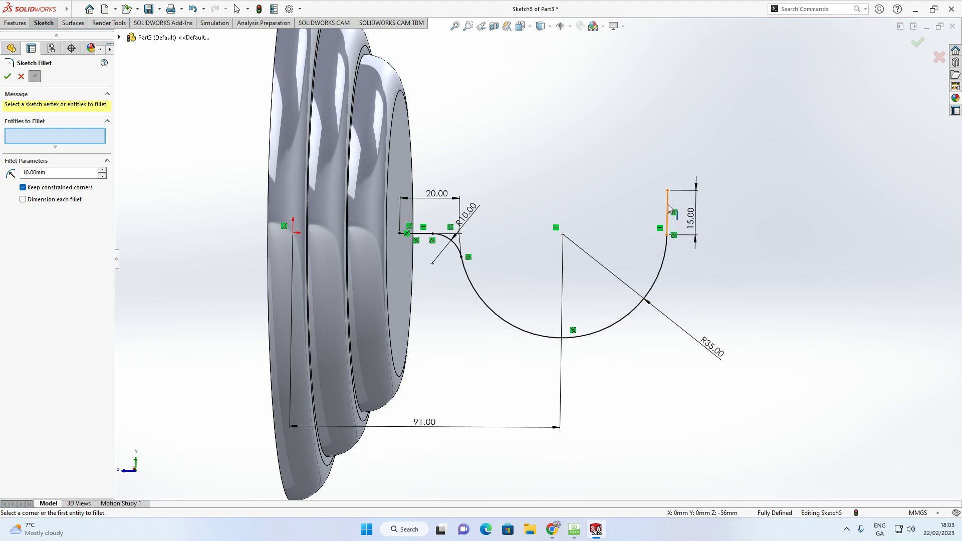
pyautogui.click(915, 47)
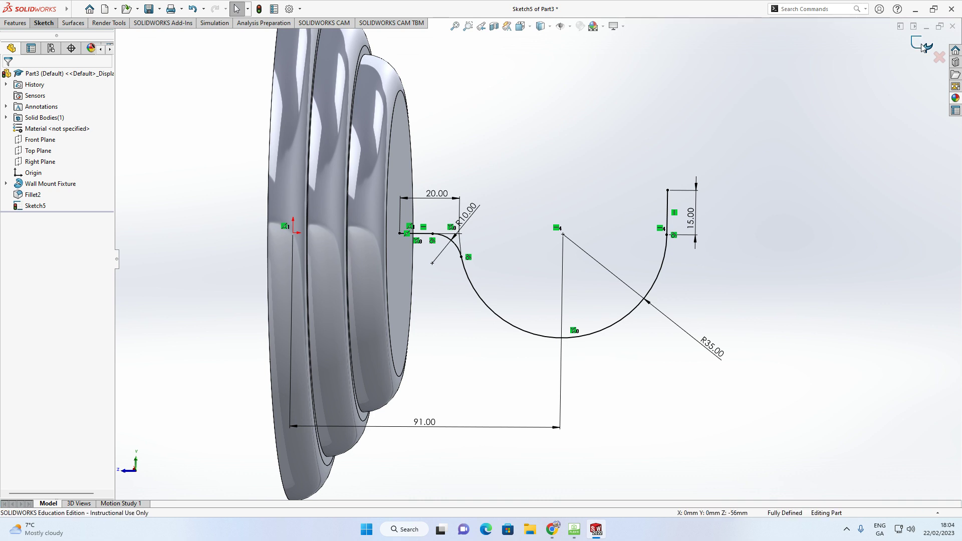
pyautogui.click(923, 47)
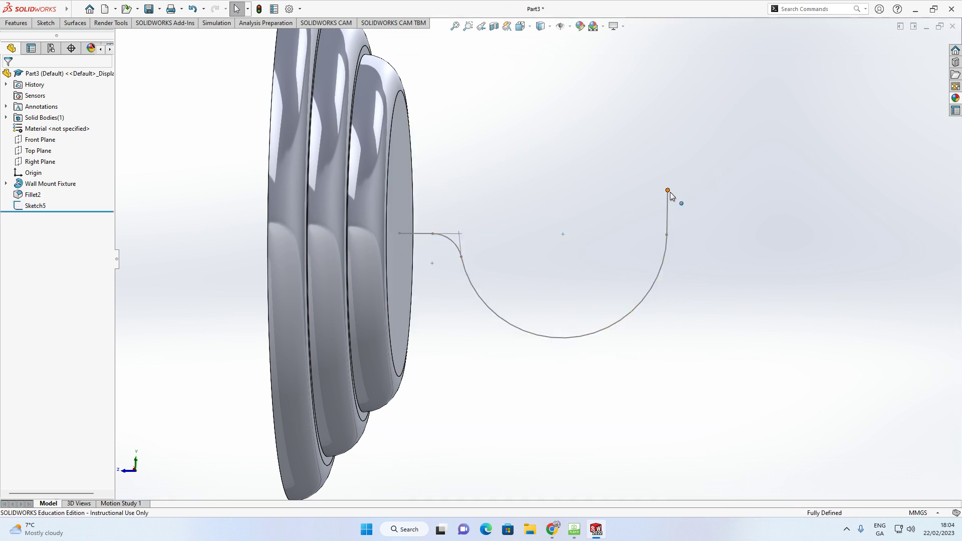
pyautogui.click(31, 207)
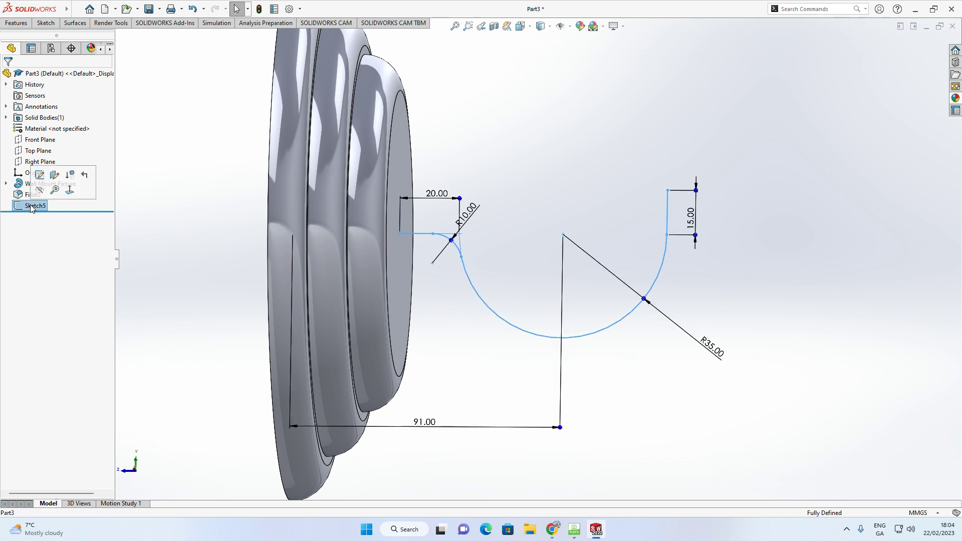
pyautogui.click(39, 175)
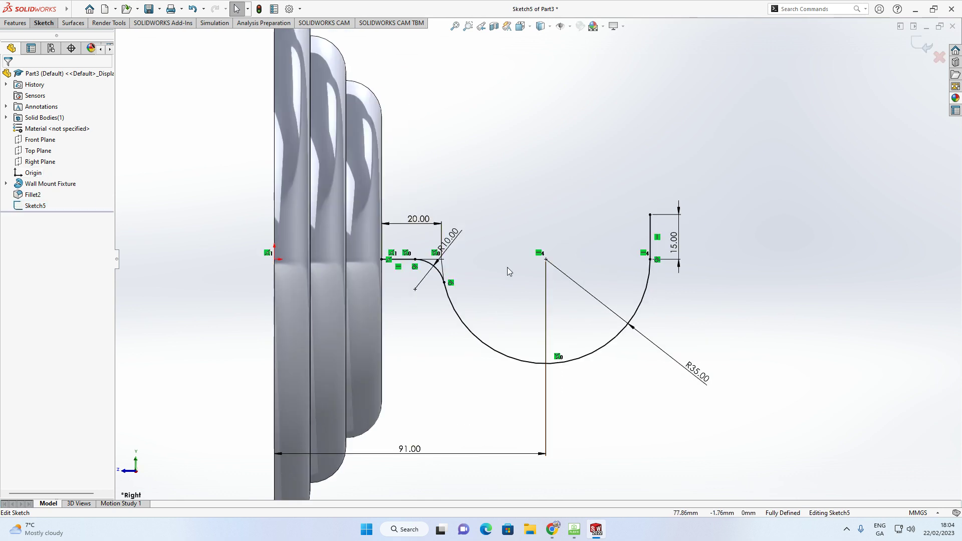
pyautogui.click(924, 49)
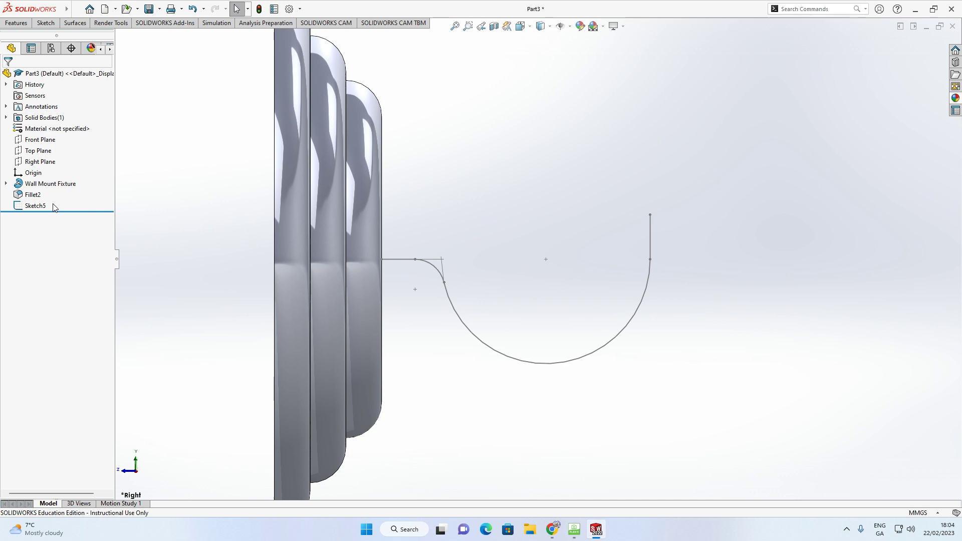
# - Rename the curved arm sketch as Arm Path
pyautogui.click(42, 209)
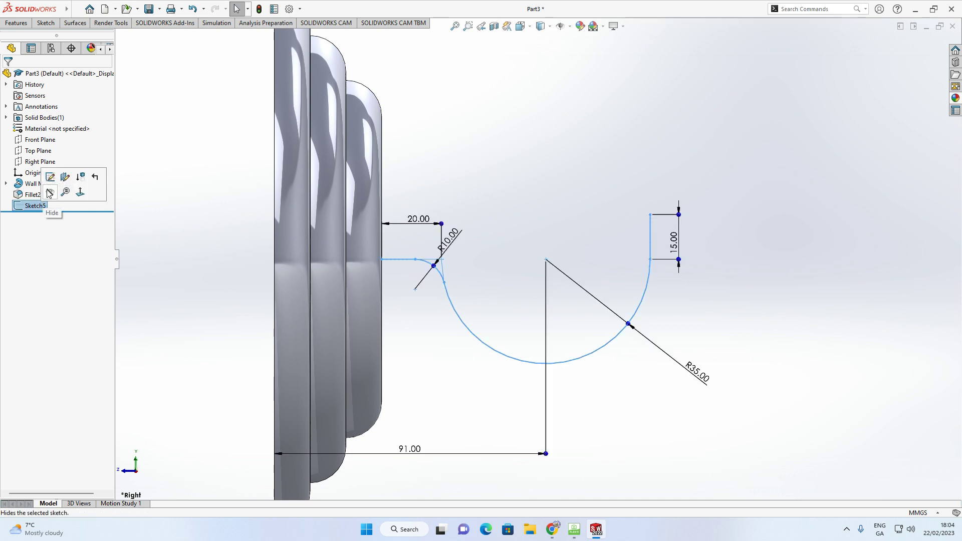
pyautogui.click(42, 207)
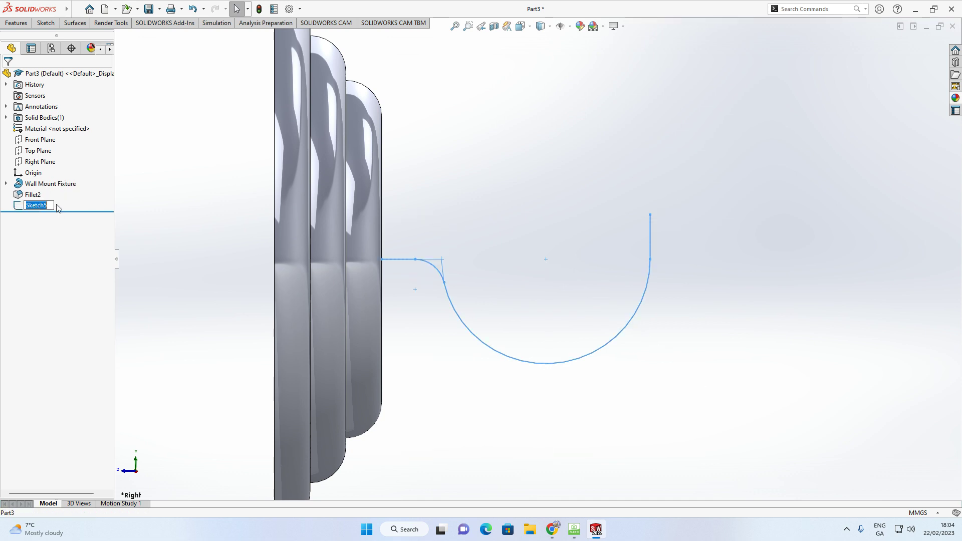
pyautogui.write('Arm Path')
pyautogui.click(158, 185)
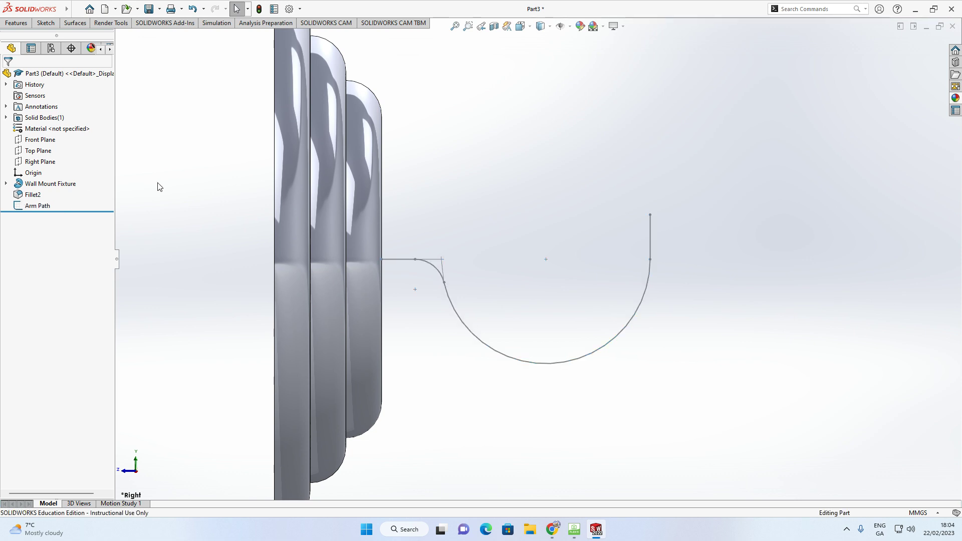
# - Examine the arm path's arcs and vertical end line in relation to the wall mount's flat front face
pyautogui.moveTo(453, 159); pyautogui.dragTo(435, 179, button='middle')
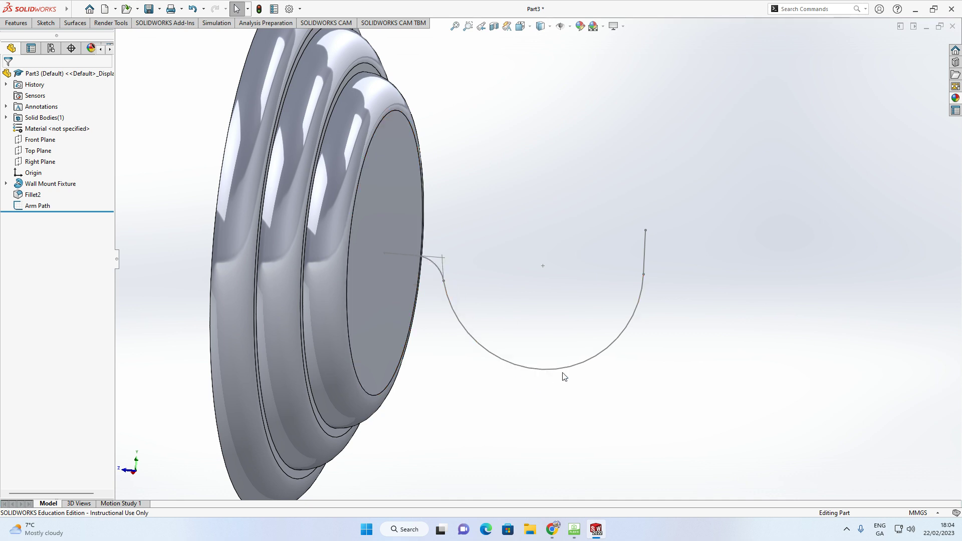
pyautogui.moveTo(656, 239); pyautogui.dragTo(432, 235, button='middle')
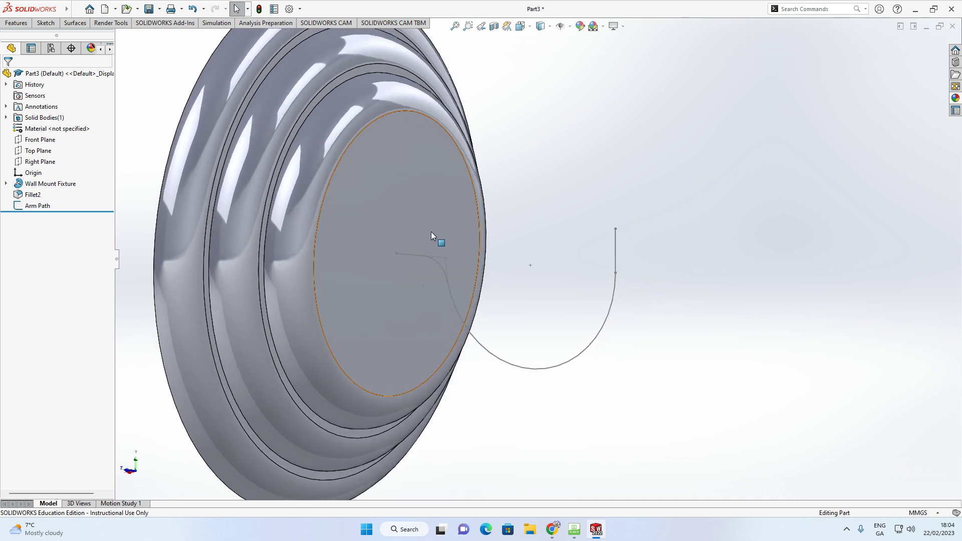
pyautogui.click(452, 297)
pyautogui.press('Escape')
pyautogui.click(486, 351)
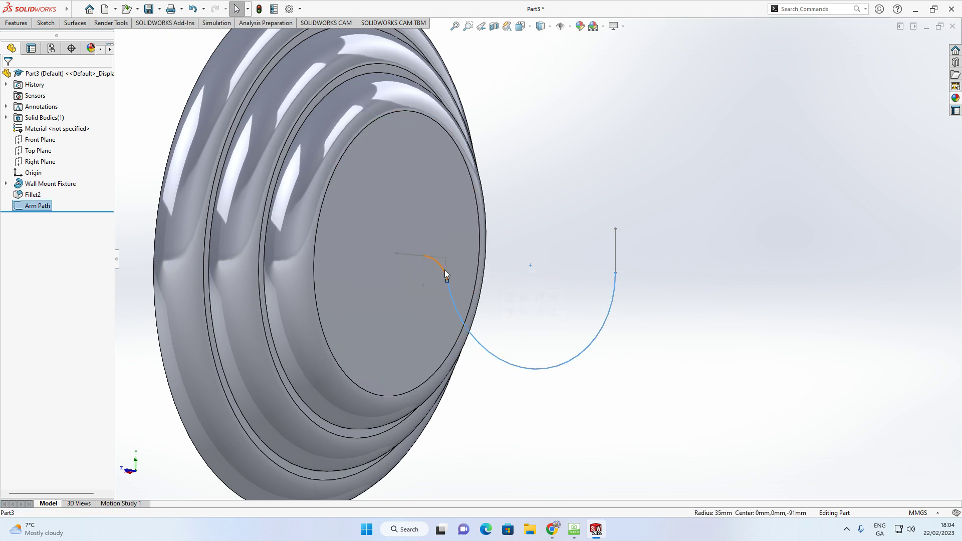
pyautogui.click(444, 270)
pyautogui.click(616, 254)
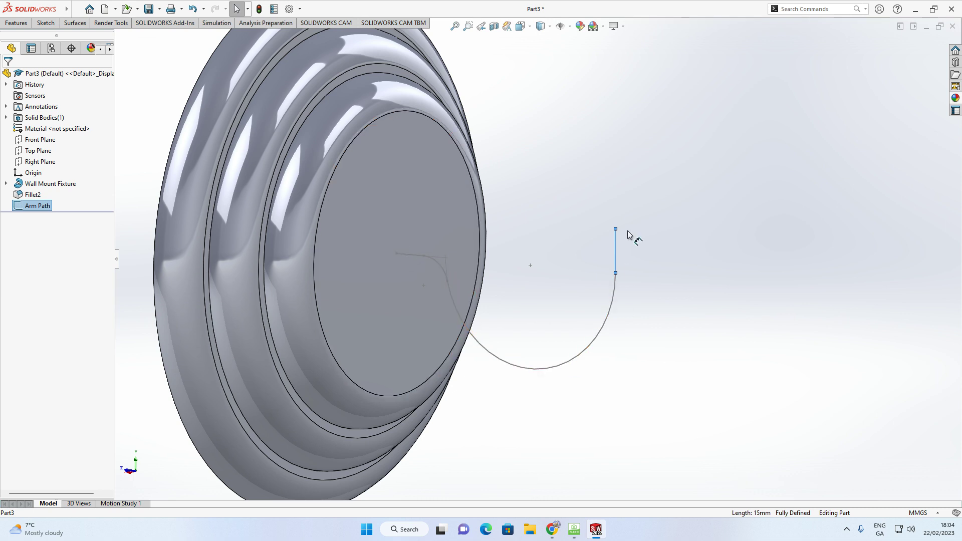
# - Start a sketch on the wall mount's flat front face and draw a circle about 16.5 mm in diameter centred on the origin
pyautogui.moveTo(636, 169); pyautogui.dragTo(607, 159, button='middle')
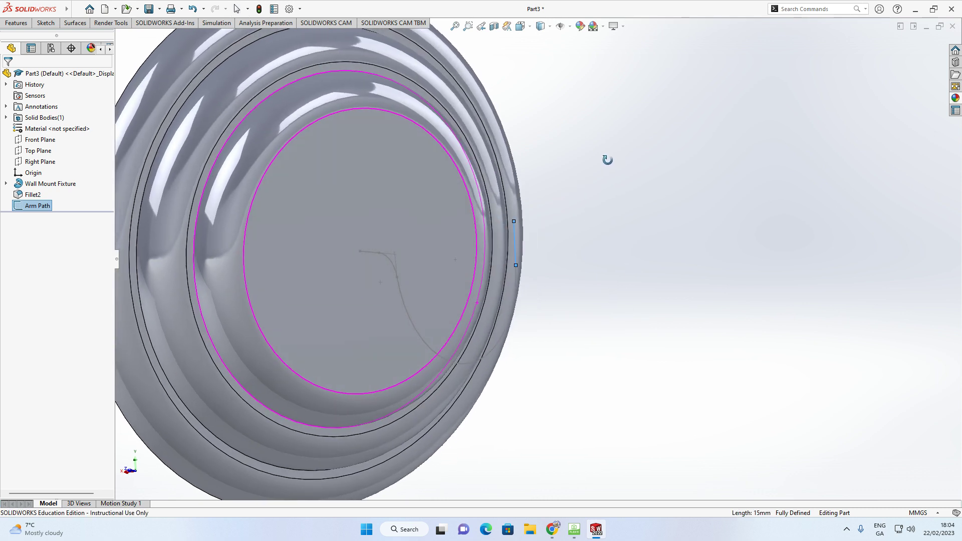
pyautogui.click(329, 225)
pyautogui.click(590, 237)
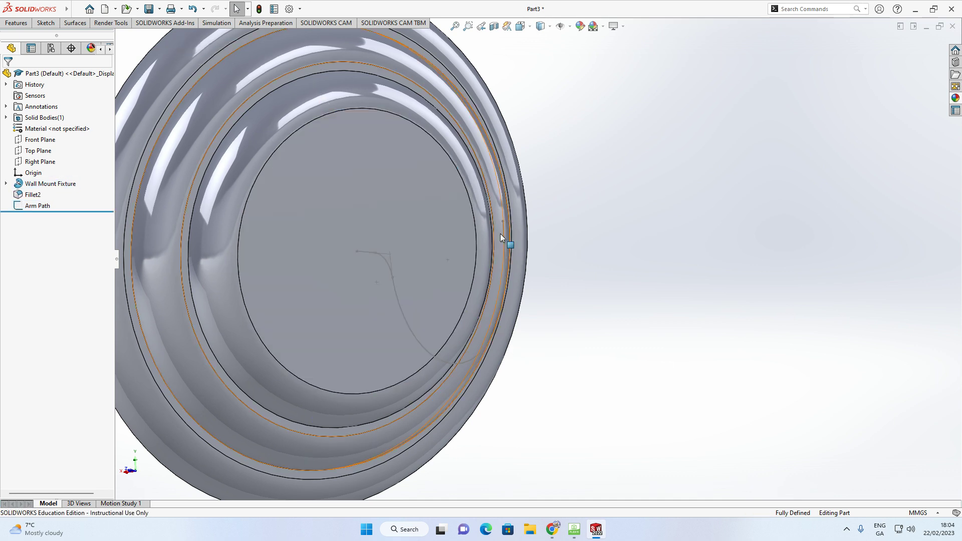
pyautogui.click(451, 236)
pyautogui.click(495, 200)
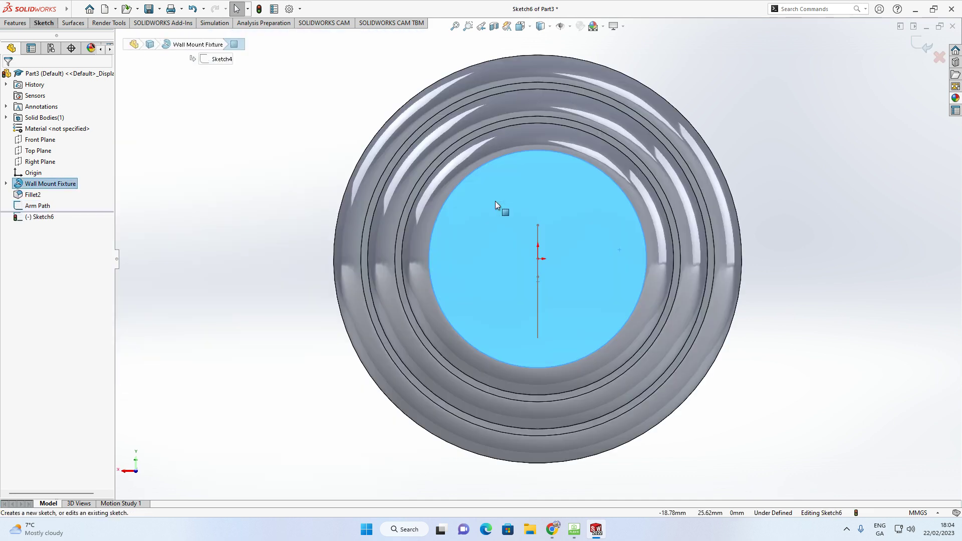
pyautogui.click(53, 23)
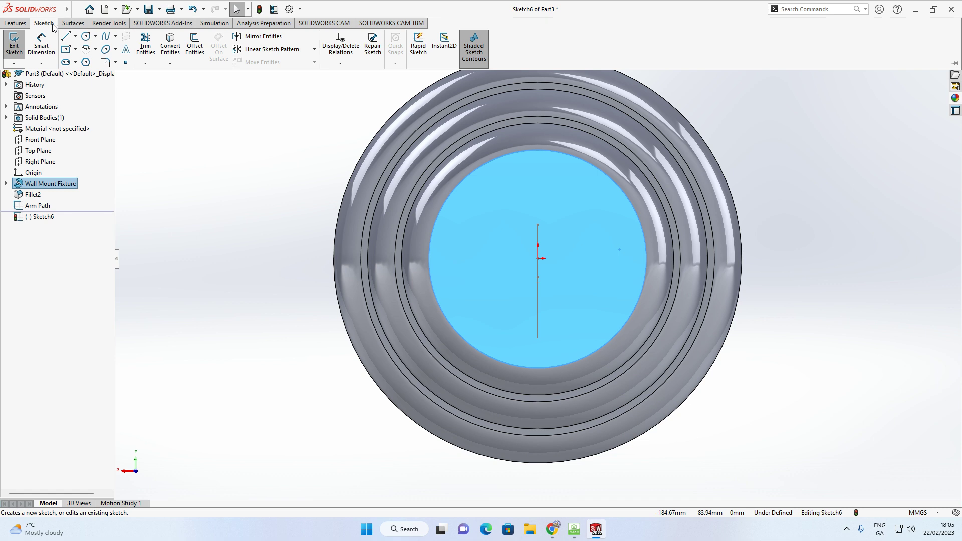
pyautogui.click(88, 37)
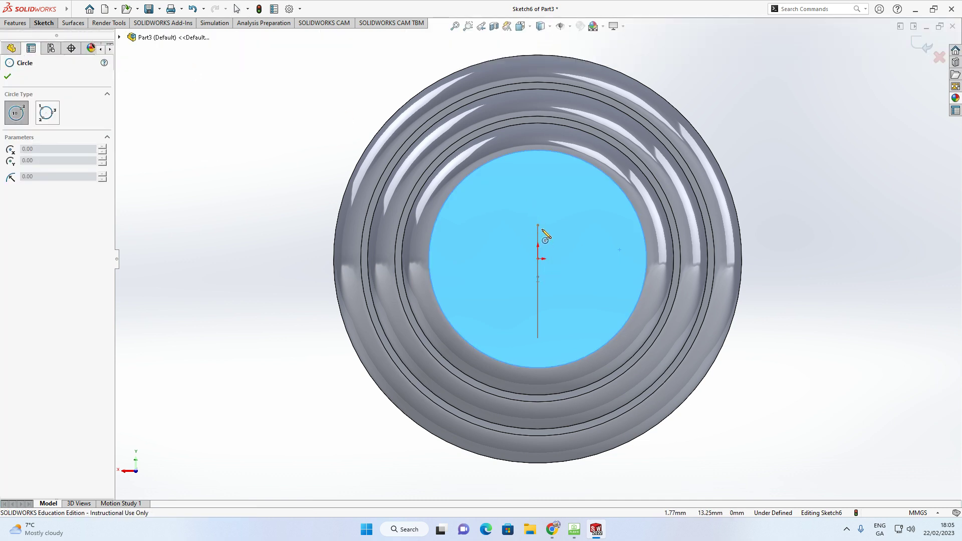
pyautogui.click(538, 259)
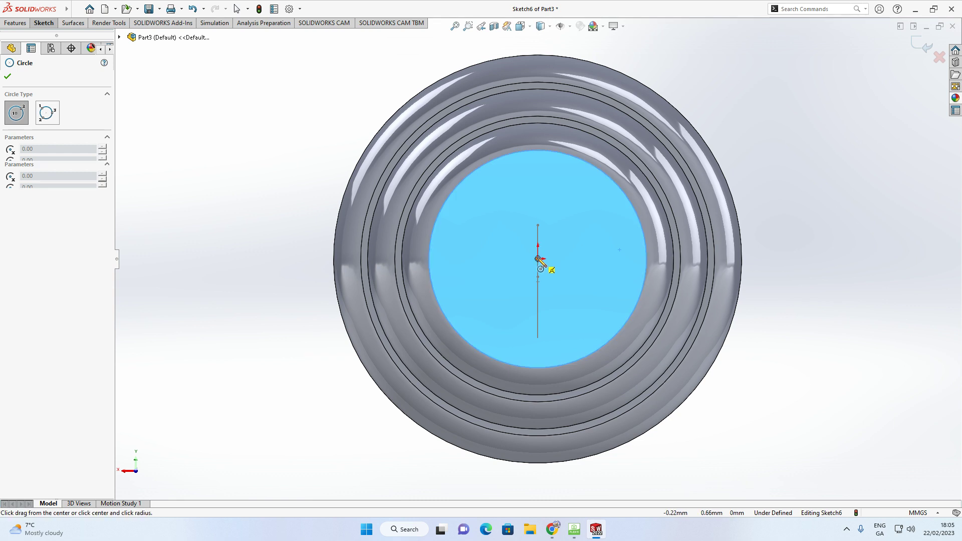
pyautogui.click(559, 260)
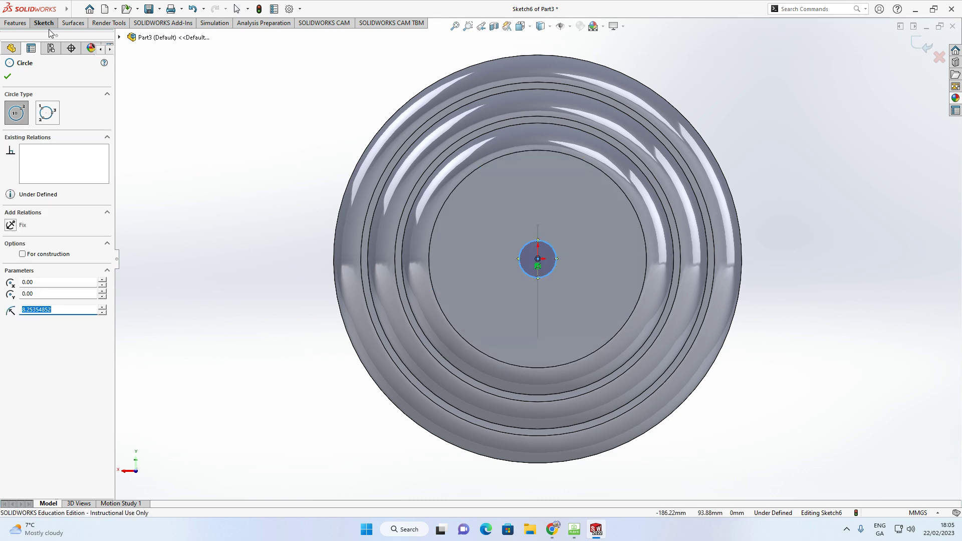
pyautogui.press('Escape')
# - Dimension the circle's diameter to 10 mm and exit the sketch
pyautogui.click(522, 275)
pyautogui.click(493, 269)
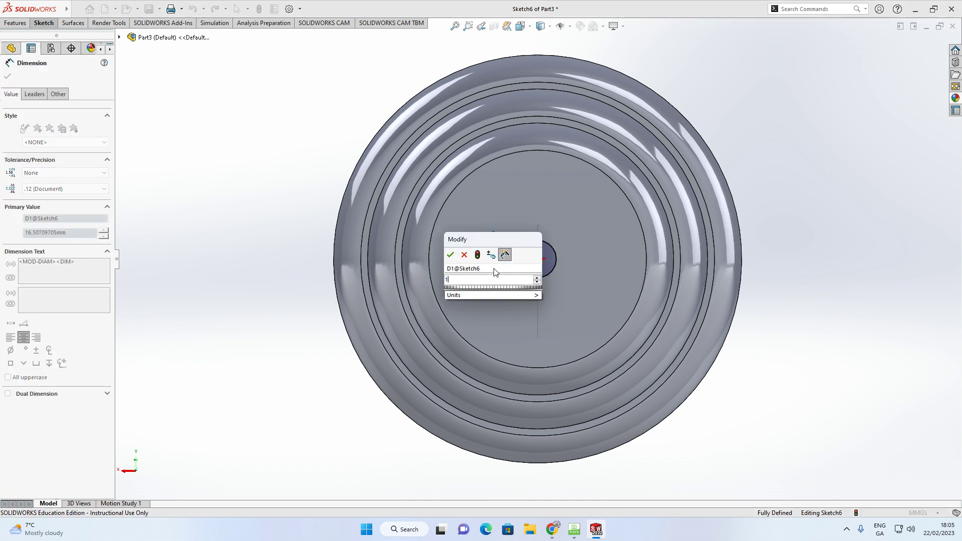
pyautogui.press('Return')
pyautogui.moveTo(457, 285); pyautogui.dragTo(513, 257, button='middle')
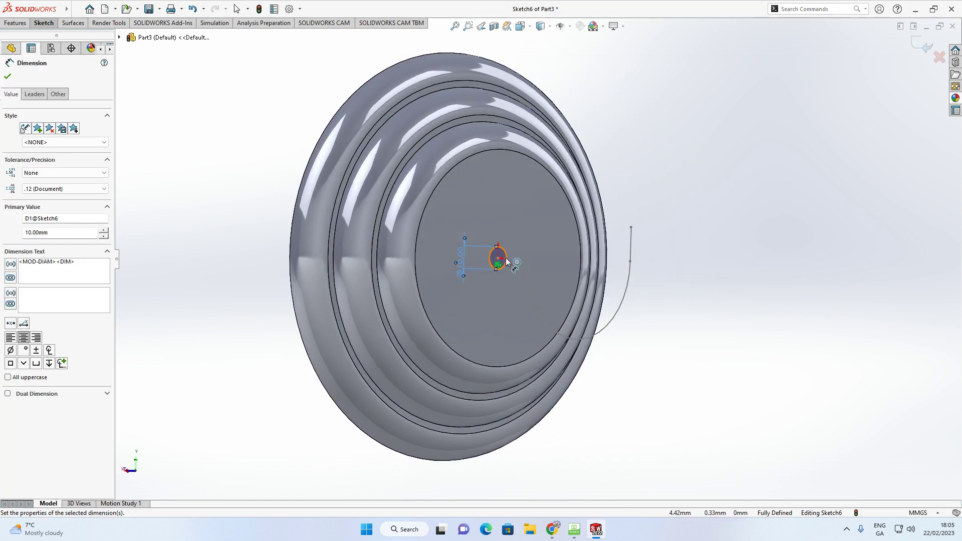
pyautogui.scroll(-5, 507, 261)
pyautogui.moveTo(498, 225); pyautogui.dragTo(509, 227, button='middle')
pyautogui.scroll(3, 731, 396)
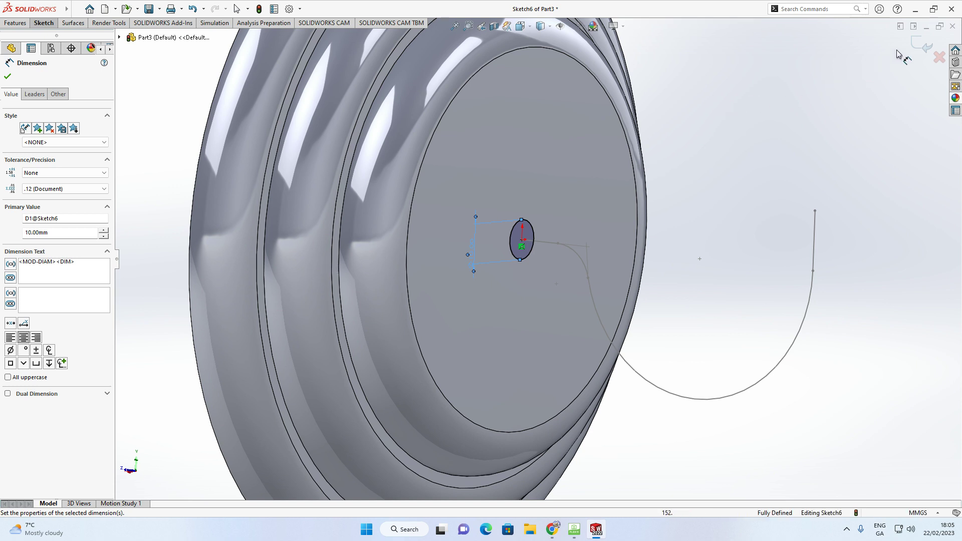
pyautogui.click(924, 48)
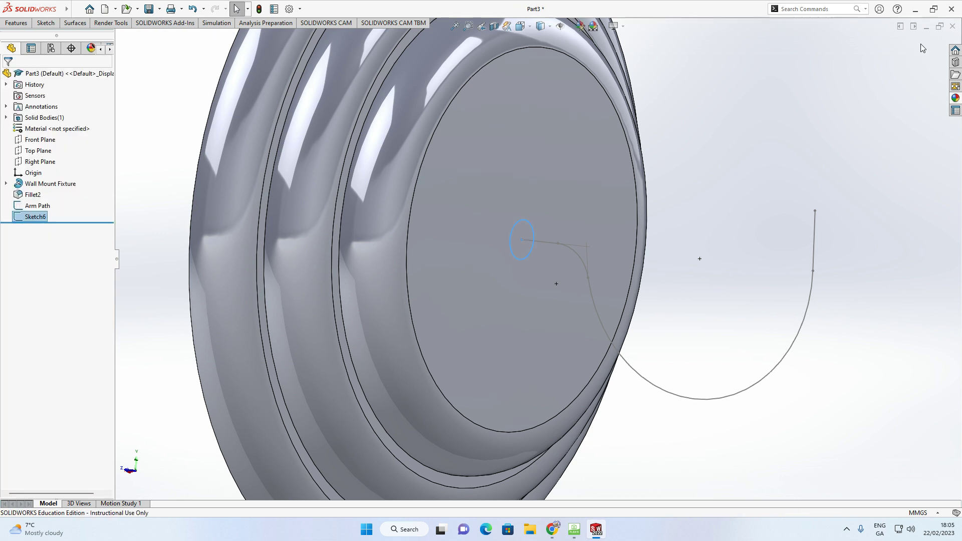
# - Rename the 10 mm circle sketch as Arm Profile
pyautogui.click(44, 219)
pyautogui.click(44, 218)
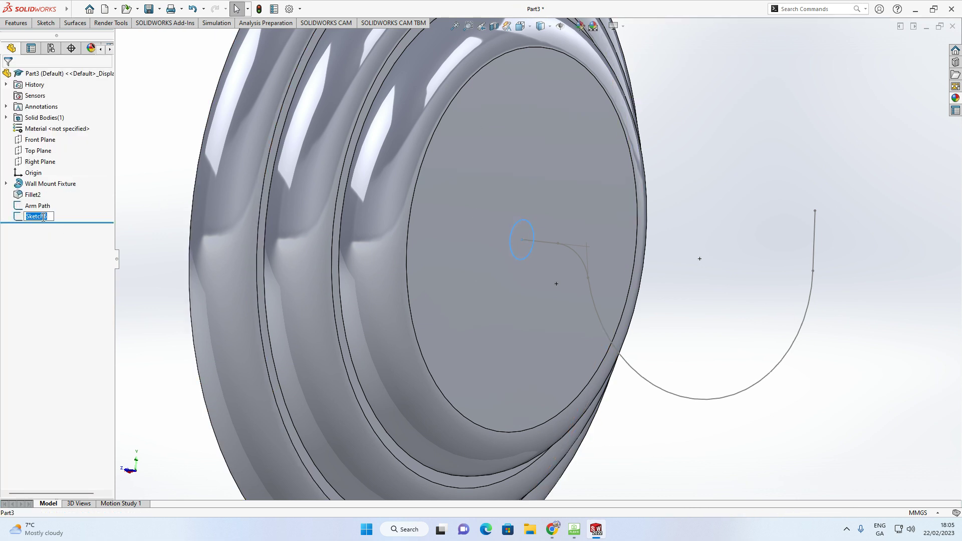
pyautogui.write('Arm Profile')
pyautogui.press('Return')
pyautogui.scroll(2, 552, 250)
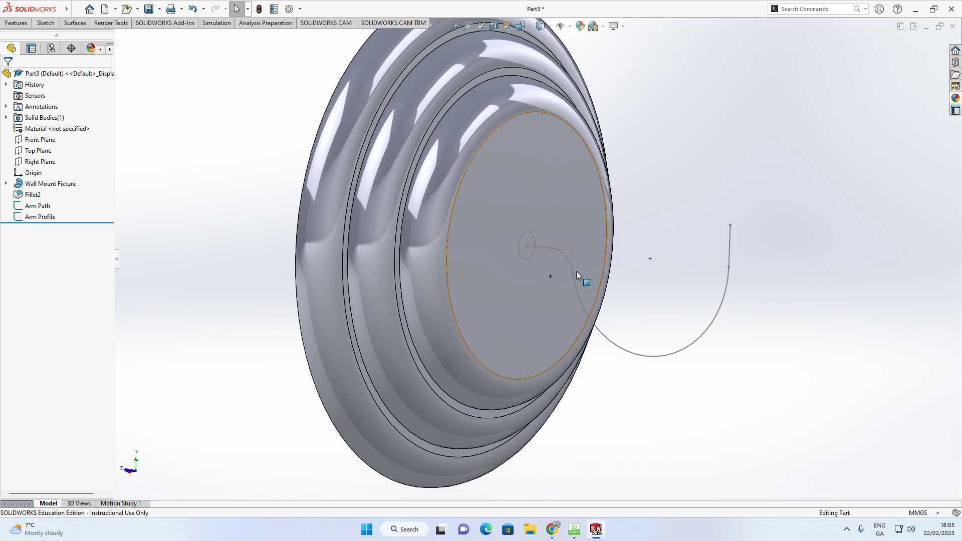
pyautogui.press('z')
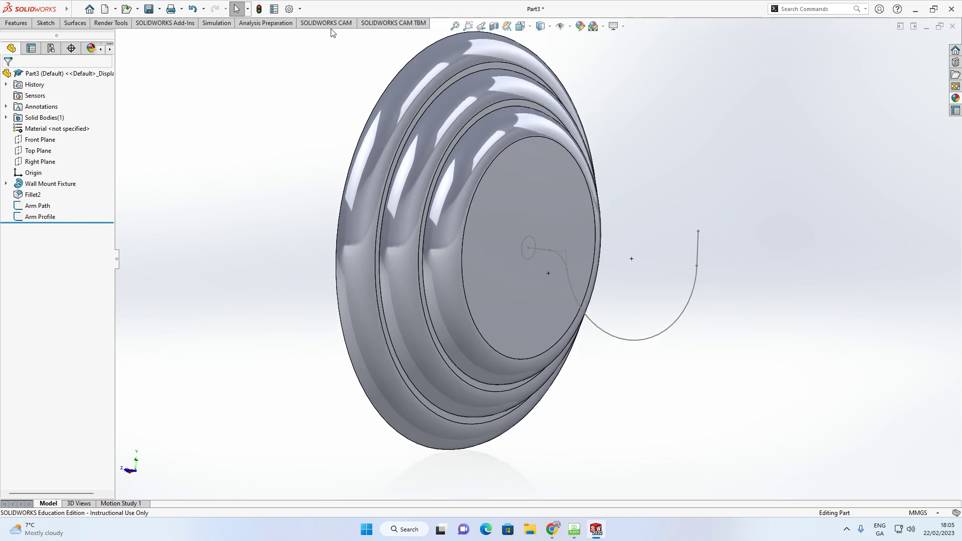
pyautogui.click(15, 24)
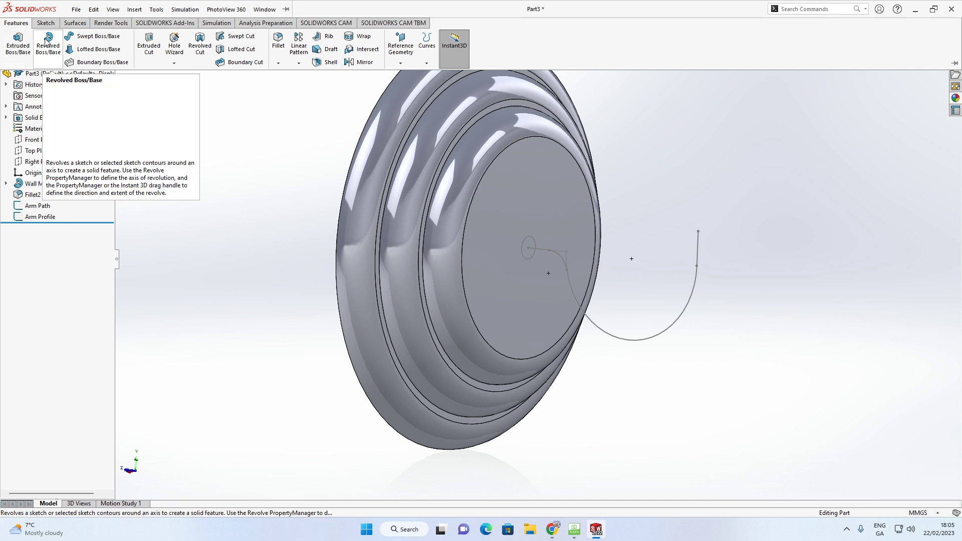
pyautogui.click(108, 40)
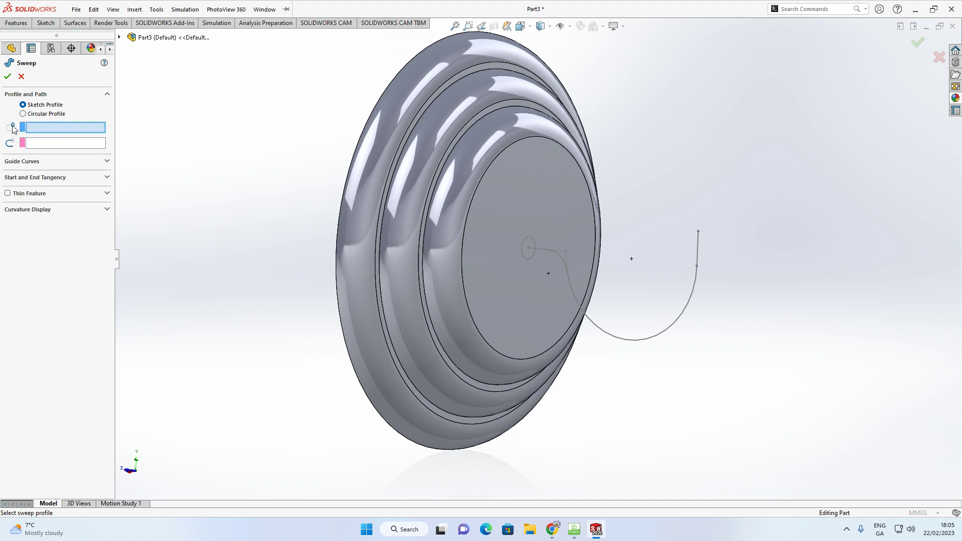
pyautogui.click(43, 143)
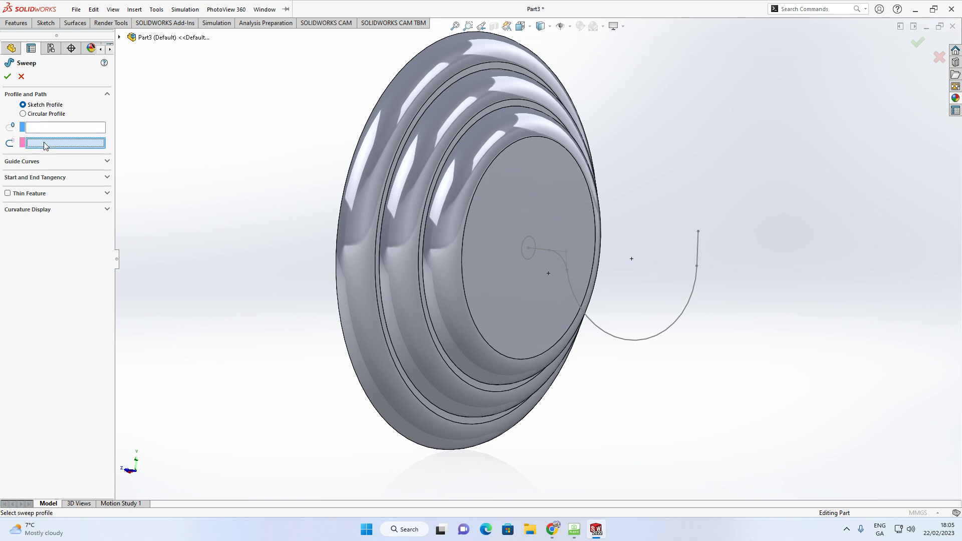
pyautogui.click(57, 129)
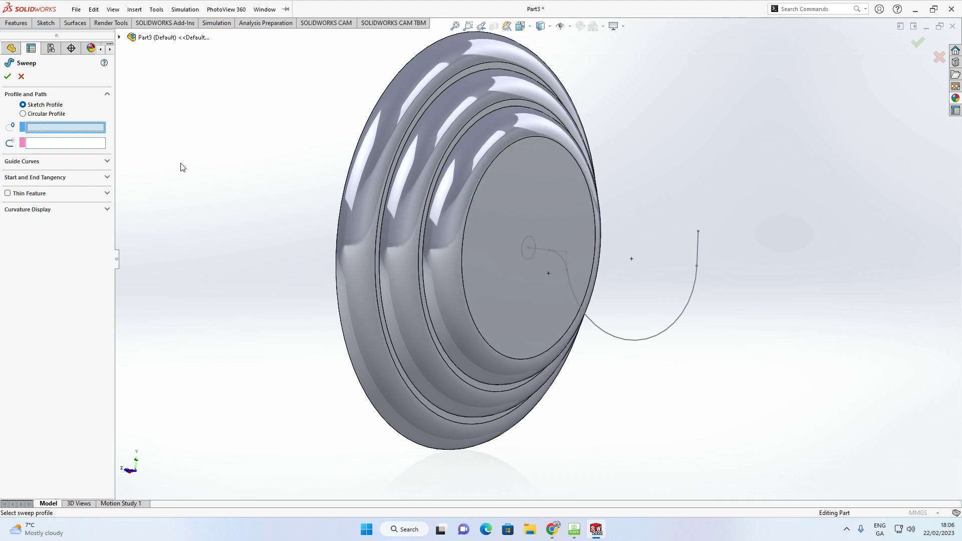
pyautogui.click(120, 38)
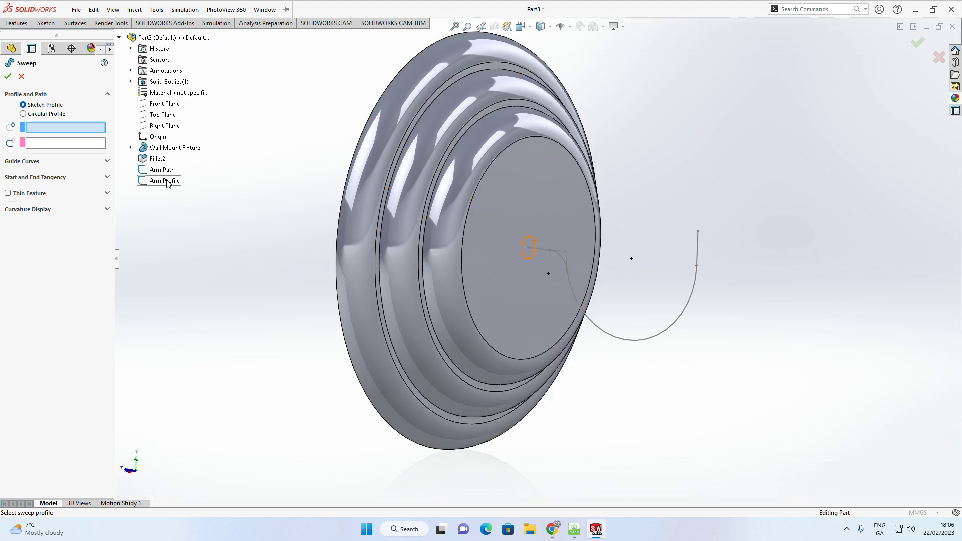
pyautogui.click(119, 38)
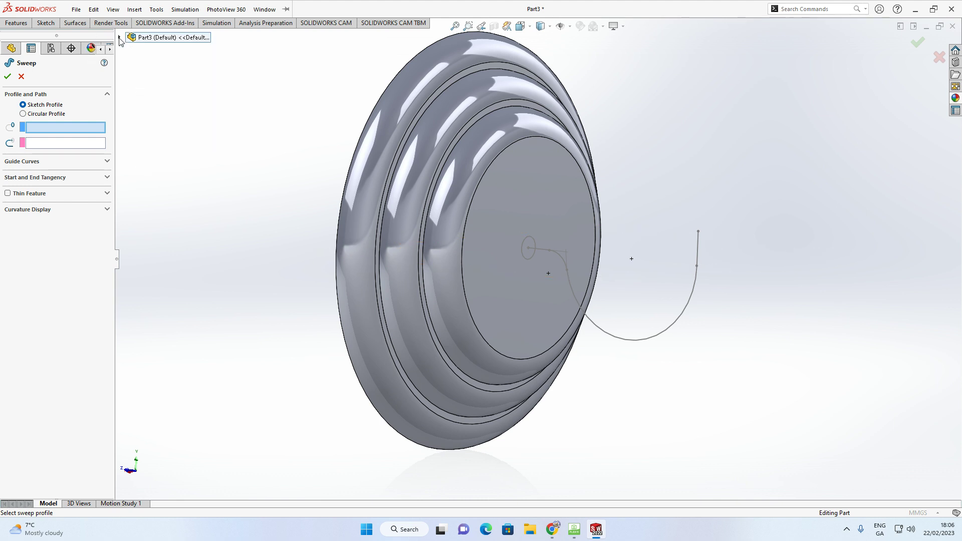
pyautogui.click(532, 245)
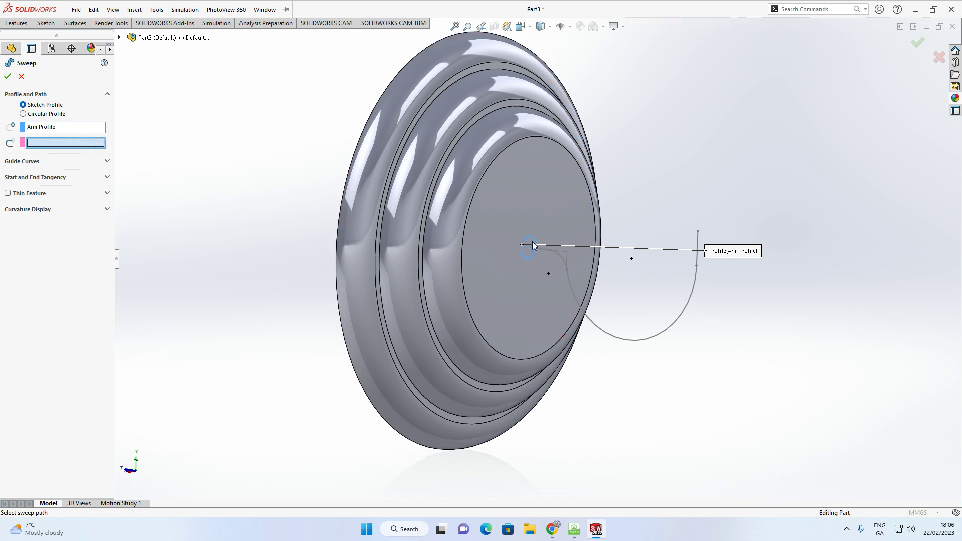
pyautogui.click(544, 251)
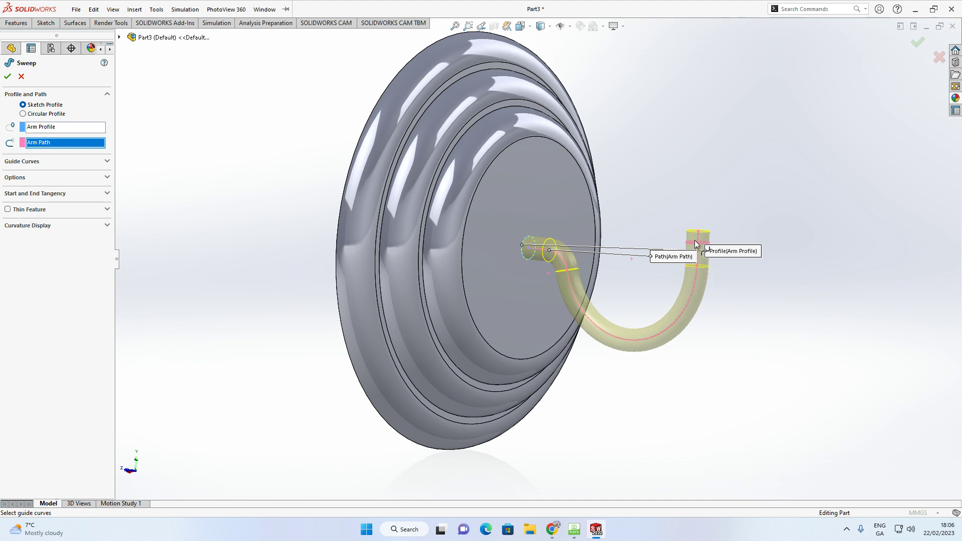
pyautogui.moveTo(680, 215)
pyautogui.mouseDown(button='middle')
pyautogui.moveTo(706, 189)
pyautogui.moveTo(674, 210)
pyautogui.mouseUp(button='middle')
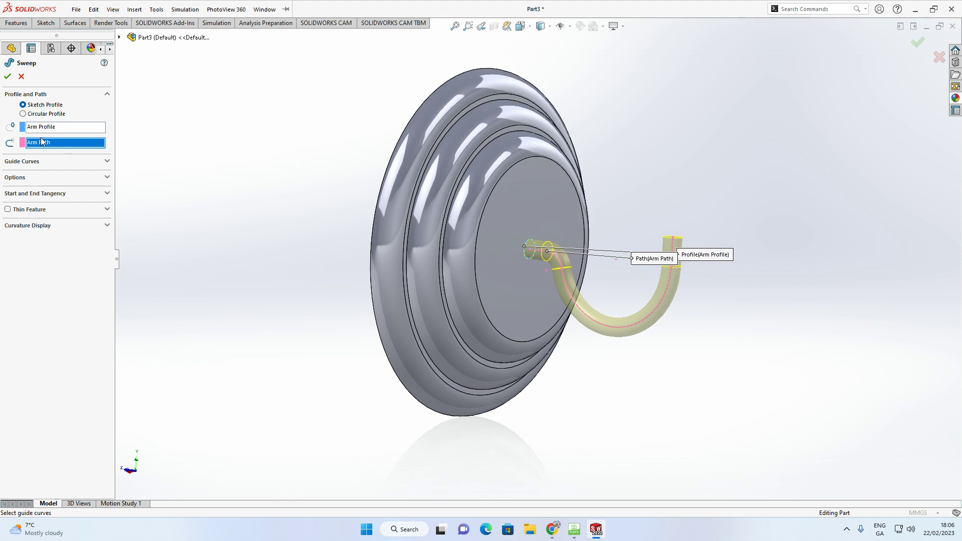
pyautogui.click(21, 76)
# - Create a swept boss using the Arm Profile sketch as the profile and the Arm Path sketch as the path
pyautogui.click(21, 25)
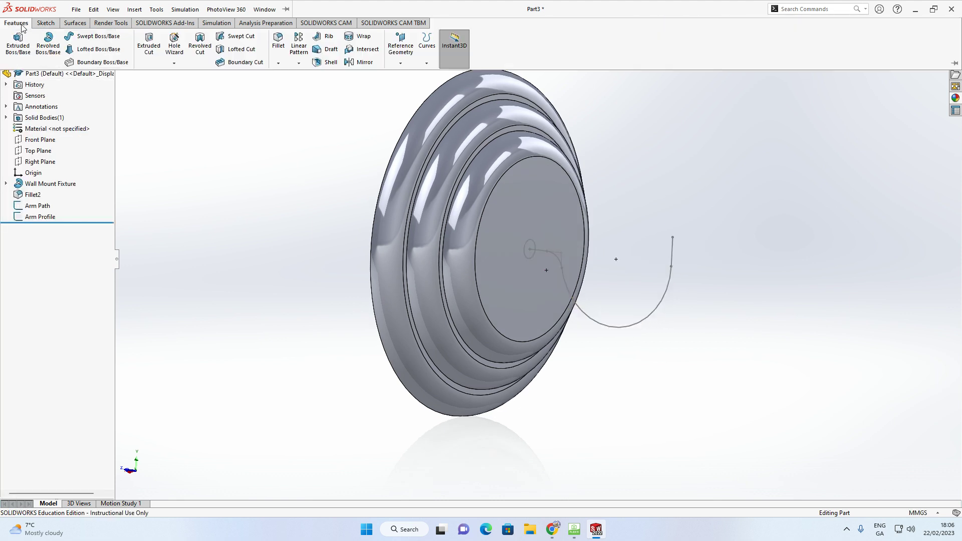
pyautogui.click(80, 36)
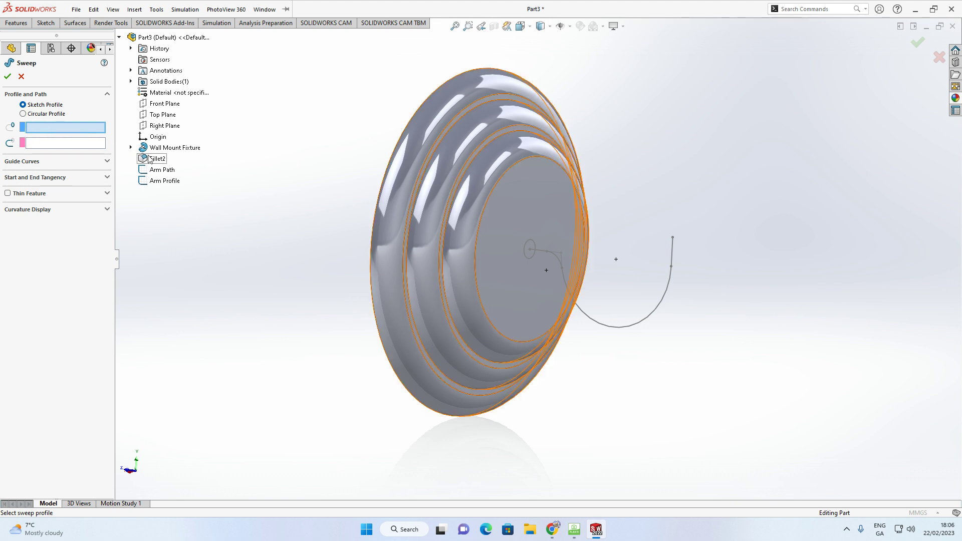
pyautogui.click(525, 258)
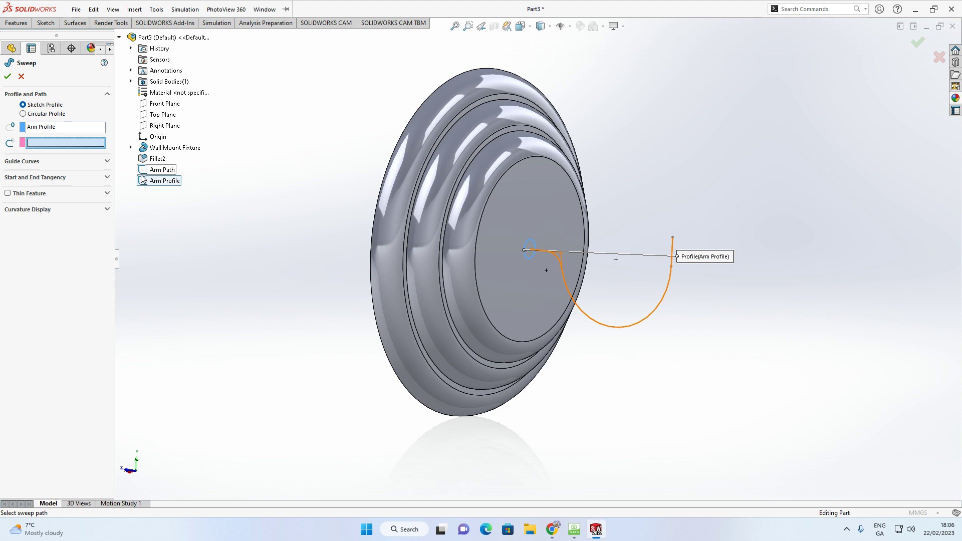
pyautogui.scroll(-4, 540, 253)
pyautogui.click(546, 251)
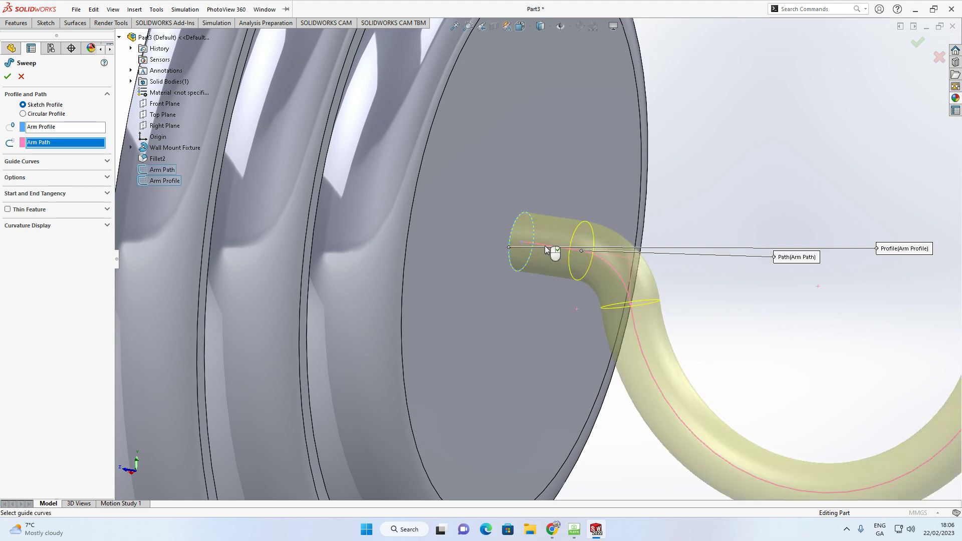
pyautogui.scroll(5, 551, 256)
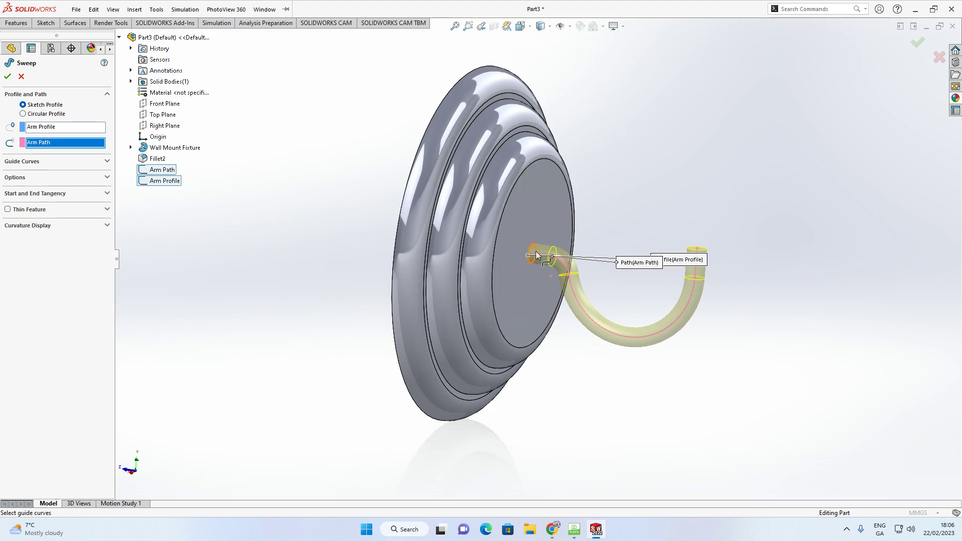
pyautogui.click(8, 78)
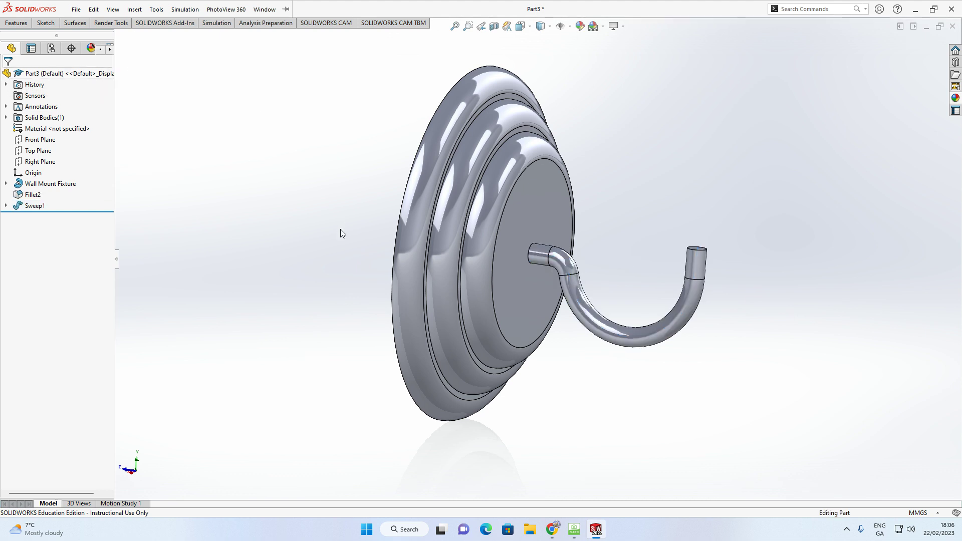
# - Rename the new sweep feature as Arm Sweep
pyautogui.moveTo(338, 229); pyautogui.dragTo(444, 239, button='middle')
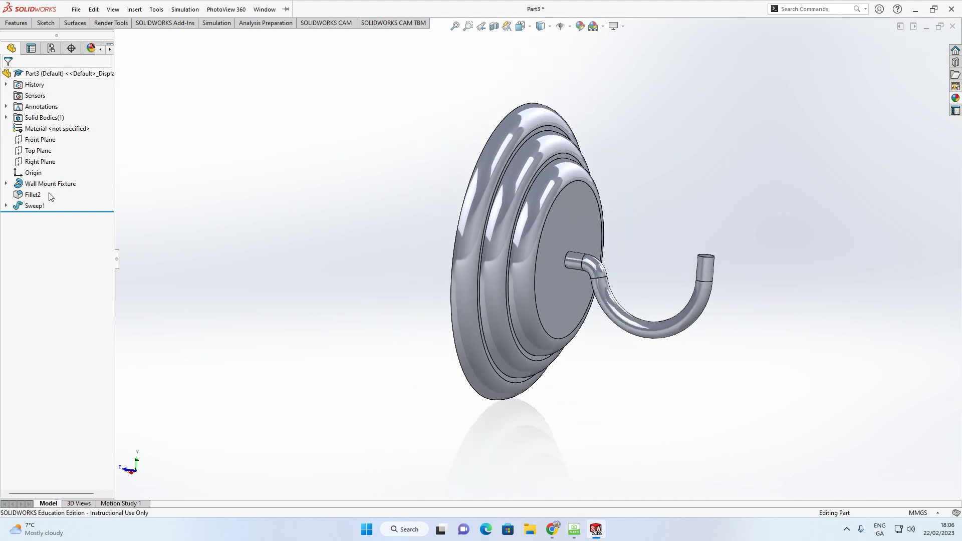
pyautogui.click(37, 206)
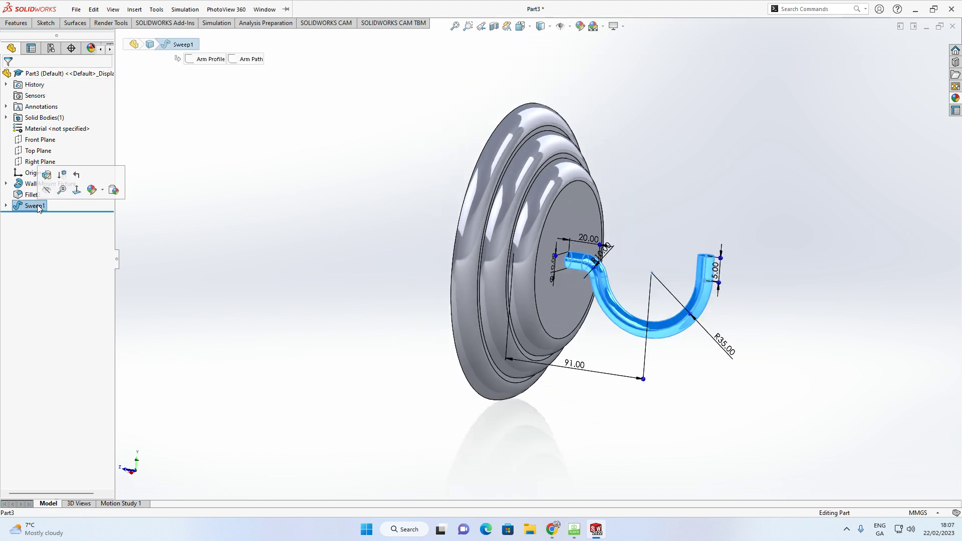
pyautogui.click(38, 206)
pyautogui.write('Arm')
pyautogui.write(' Sww')
pyautogui.write('eep')
pyautogui.click(173, 169)
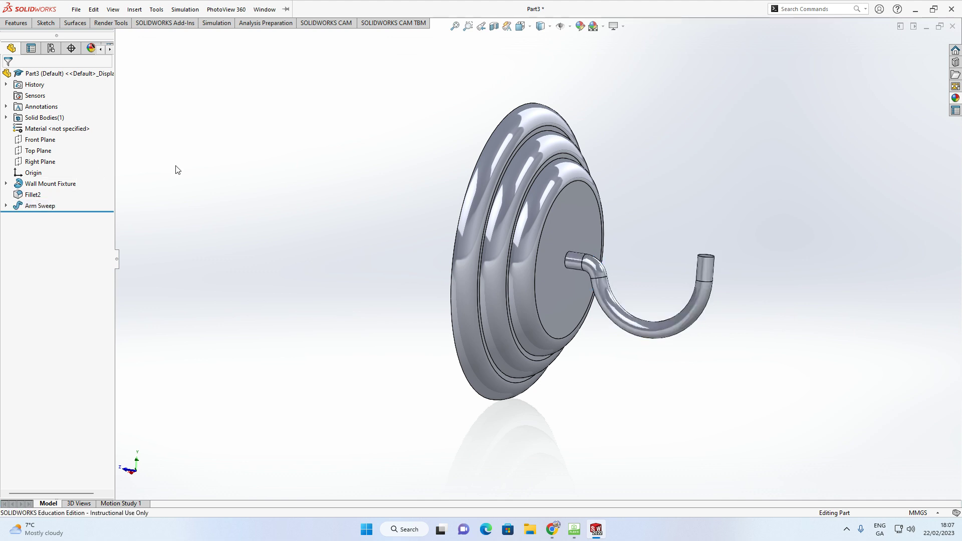
# - Switch to HoverCam Flex11 to check the dimensions of the holder at the arm's end on the reference drawing, then return to SOLIDWORKS
pyautogui.moveTo(581, 174); pyautogui.dragTo(582, 326, button='middle')
pyautogui.click(574, 529)
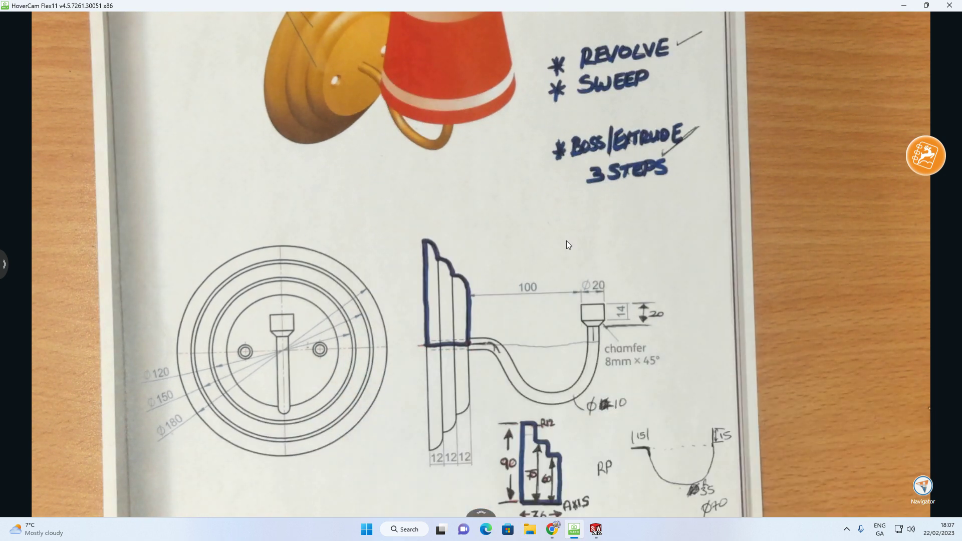
pyautogui.click(596, 533)
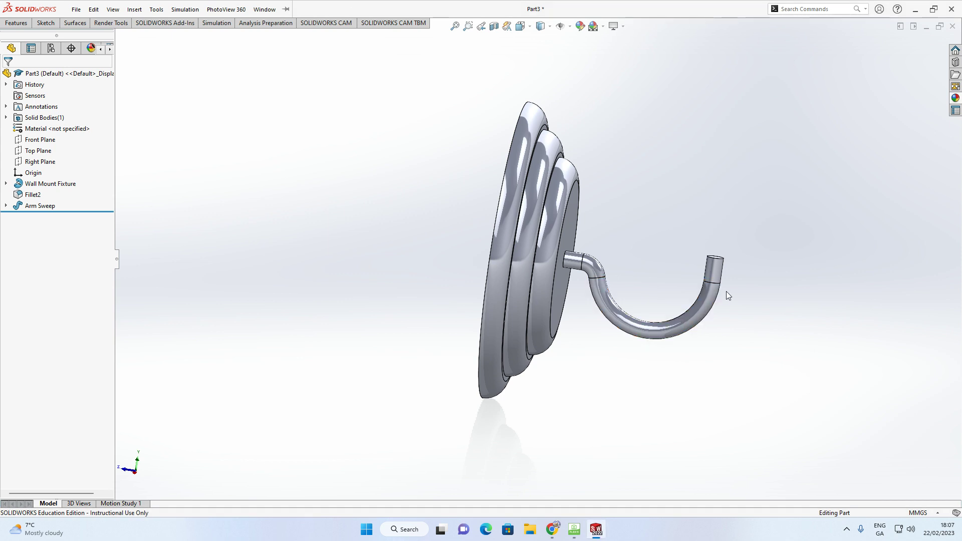
# - Start a sketch on the arm's upper end face and draw a circle about 20.2 mm in diameter centred on it
pyautogui.scroll(-4, 722, 261)
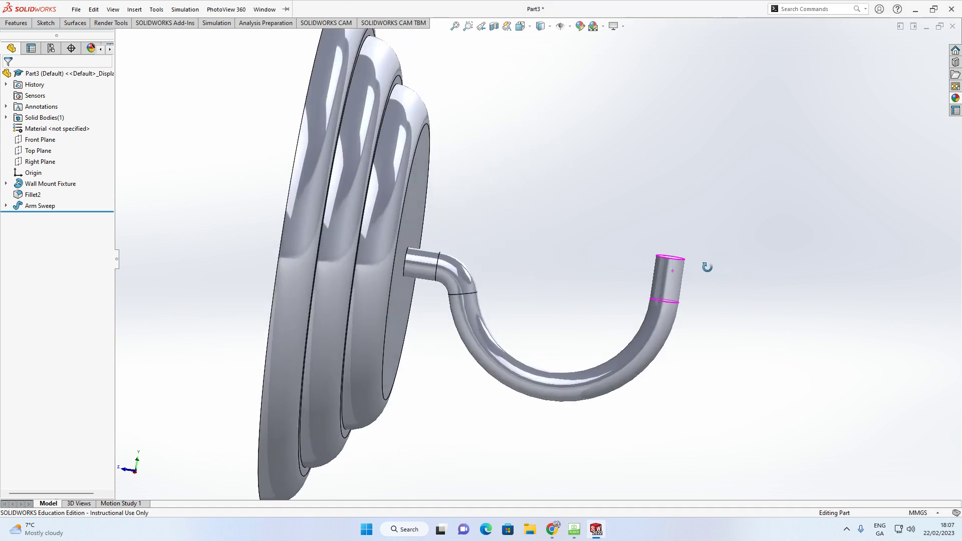
pyautogui.moveTo(709, 258); pyautogui.dragTo(687, 263, button='middle')
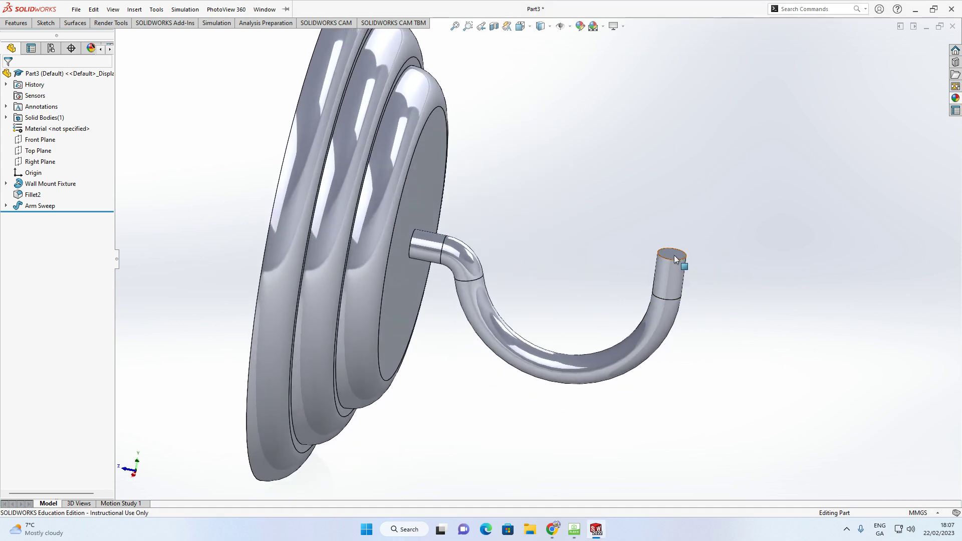
pyautogui.click(674, 255)
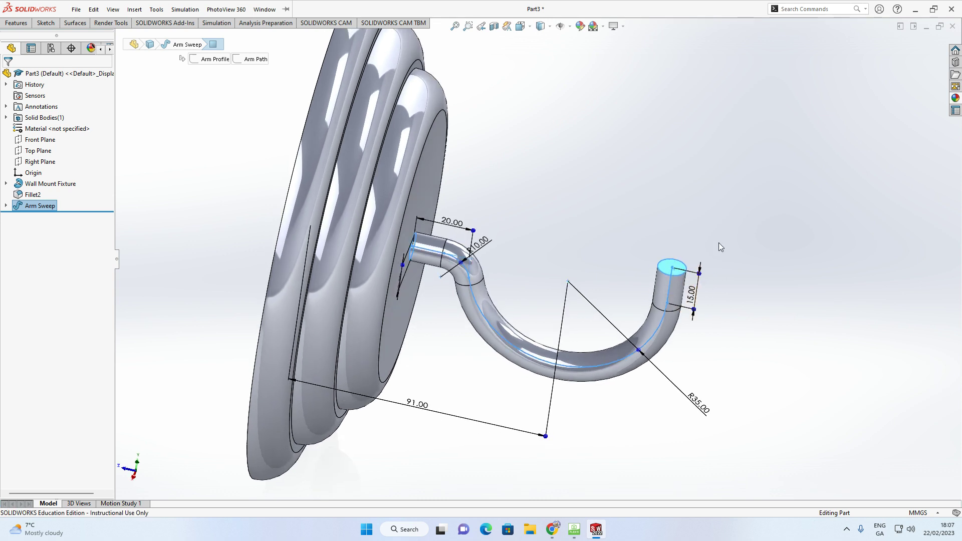
pyautogui.click(710, 254)
pyautogui.click(676, 267)
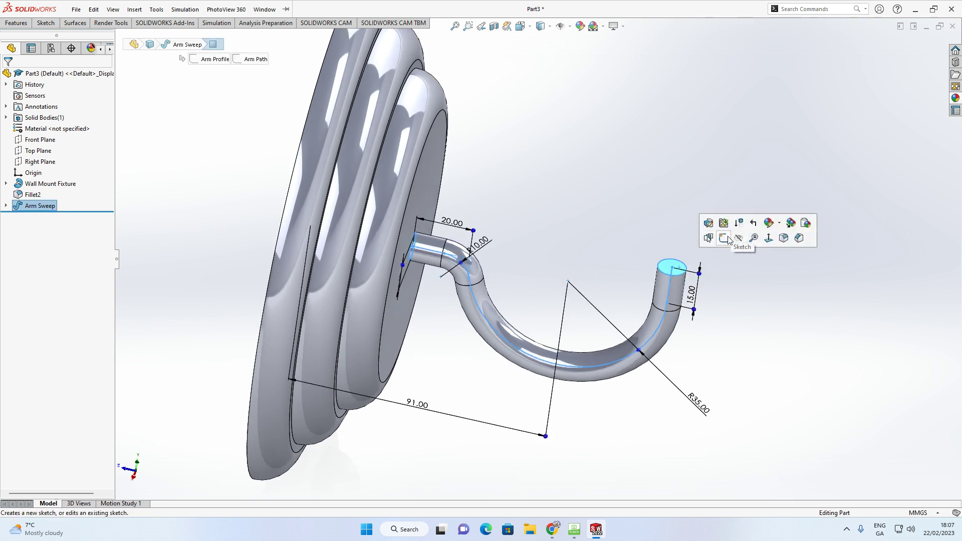
pyautogui.click(725, 239)
pyautogui.scroll(-2, 560, 63)
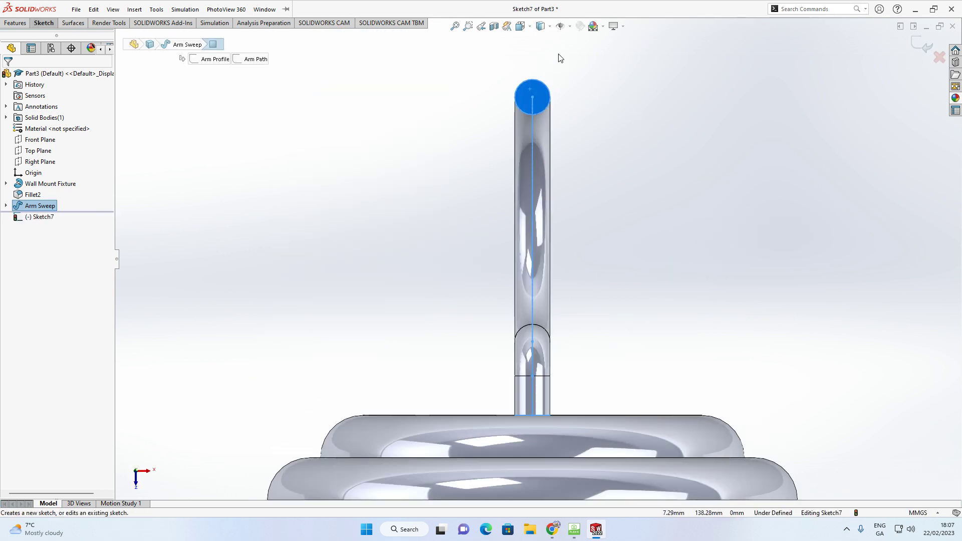
pyautogui.click(44, 23)
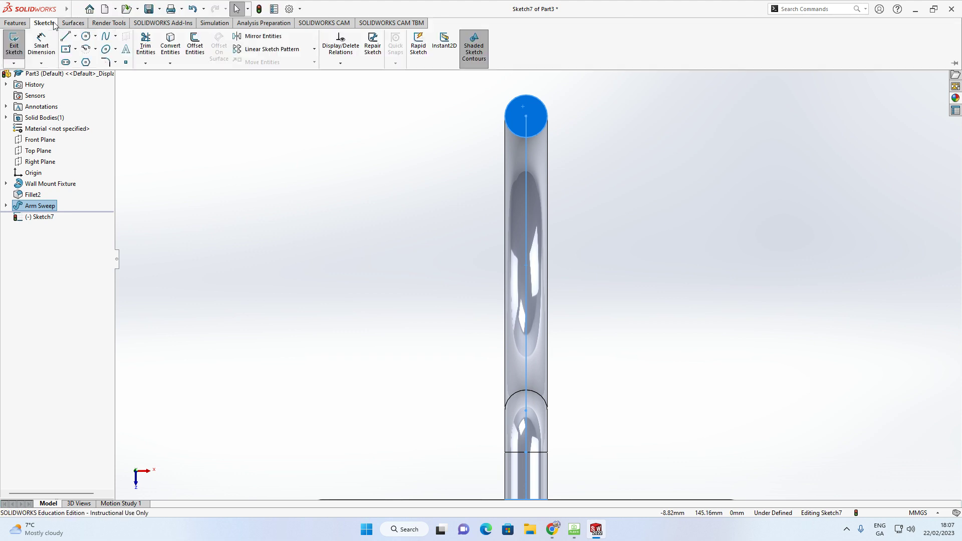
pyautogui.click(87, 37)
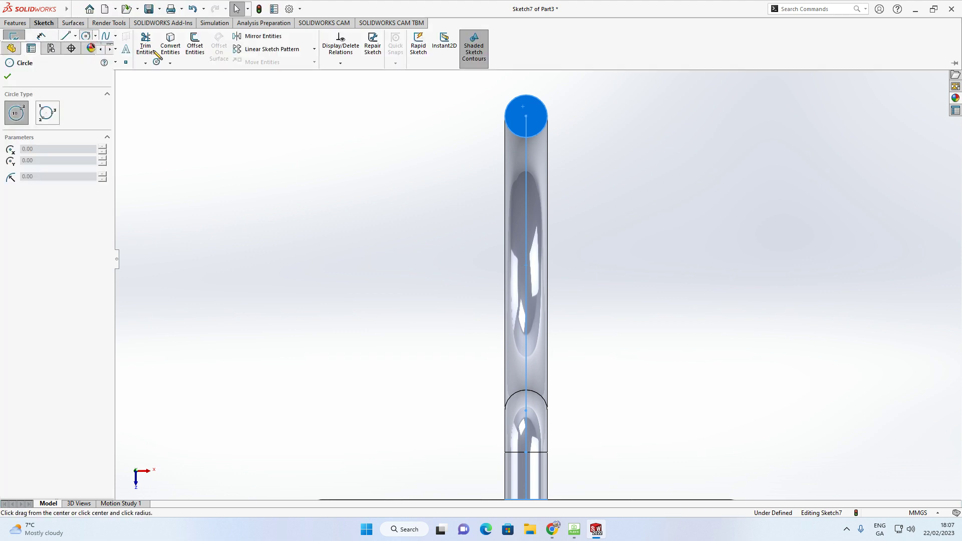
pyautogui.click(526, 116)
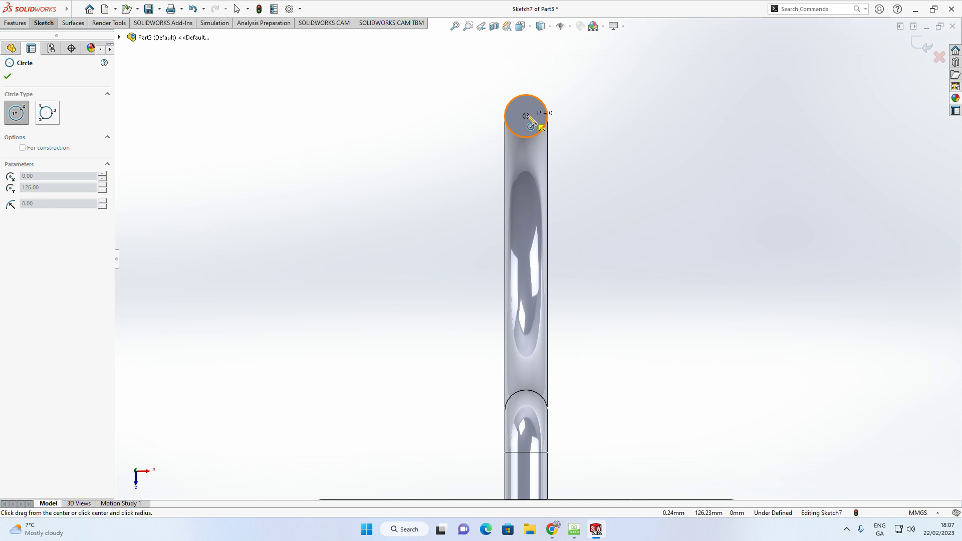
pyautogui.click(562, 93)
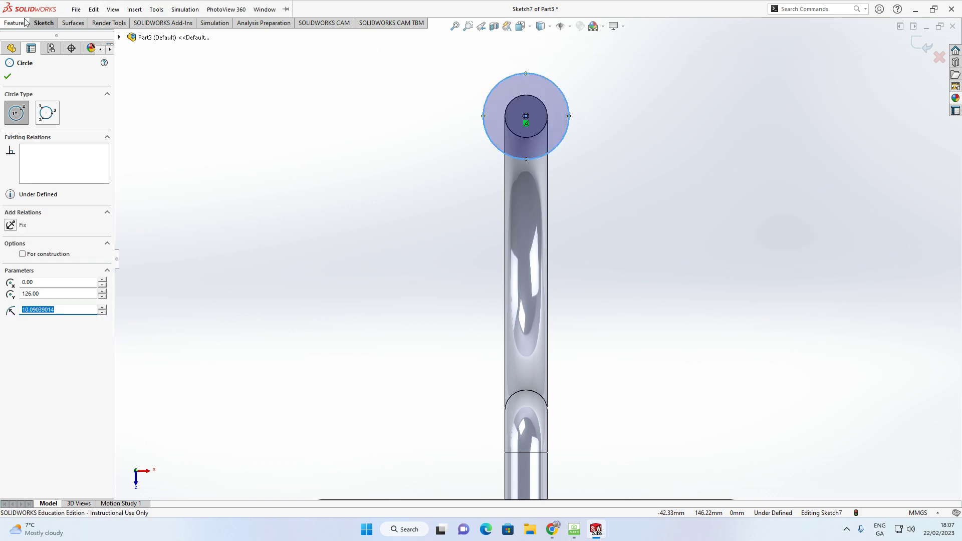
# - Dimension the diameter of the circle at the arm's end to 20 mm
pyautogui.click(45, 24)
pyautogui.click(42, 45)
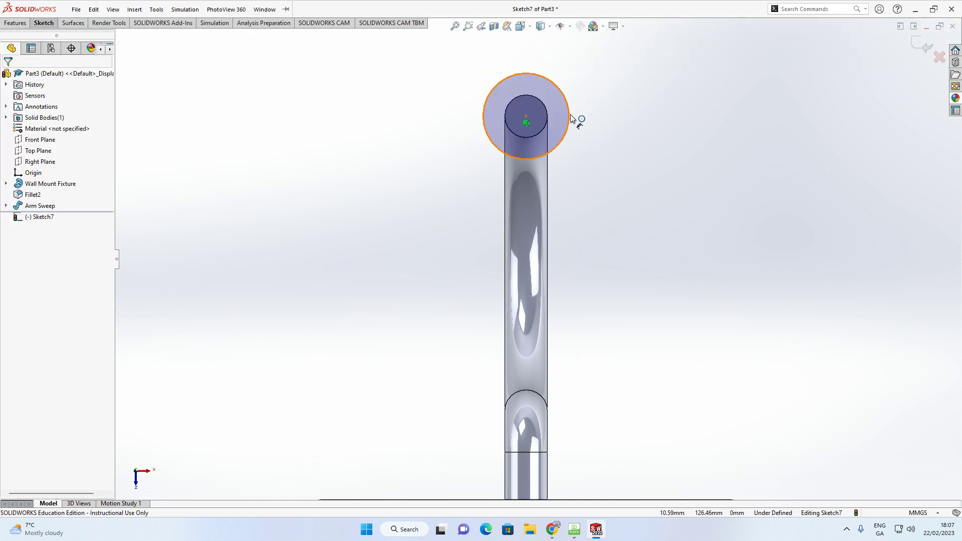
pyautogui.click(569, 118)
pyautogui.click(623, 130)
pyautogui.write('2')
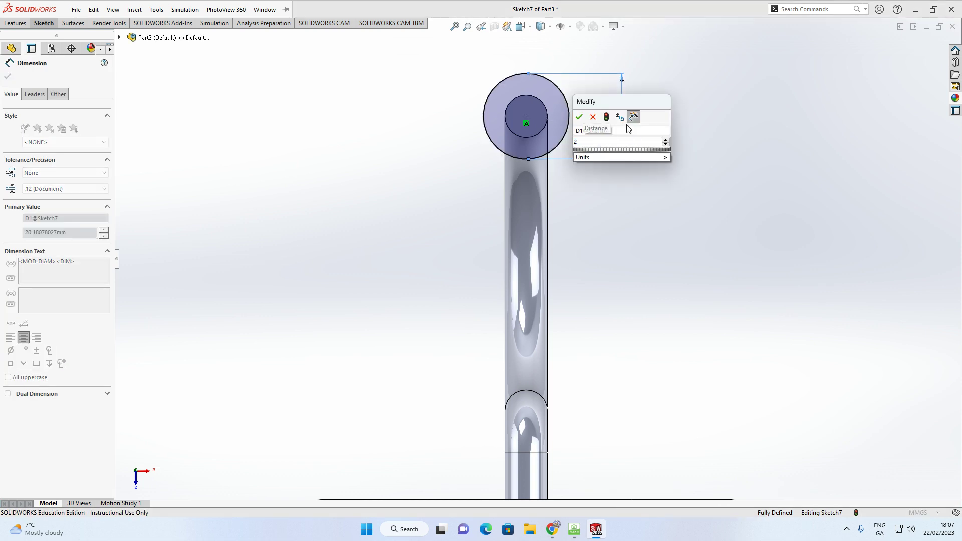
pyautogui.press('Return')
pyautogui.moveTo(615, 122); pyautogui.dragTo(509, 135, button='middle')
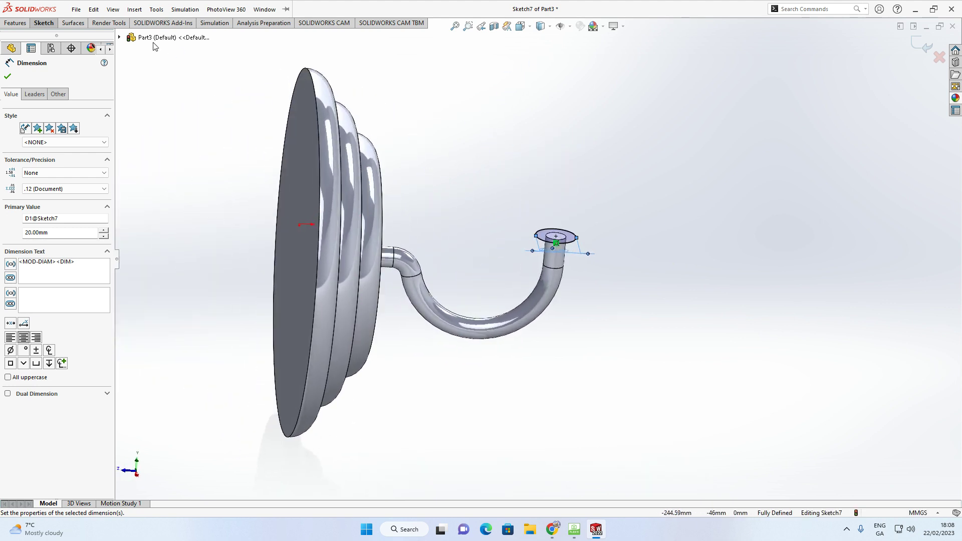
# - Extrude the 20 mm circle at the arm's end upward to a blind depth of 20 mm, merged with the body
pyautogui.click(24, 24)
pyautogui.click(20, 43)
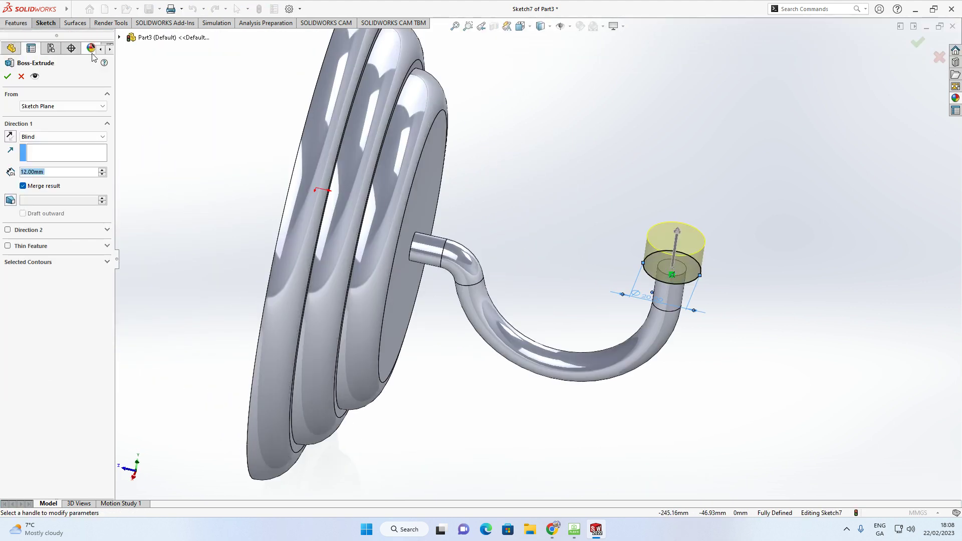
pyautogui.write('20')
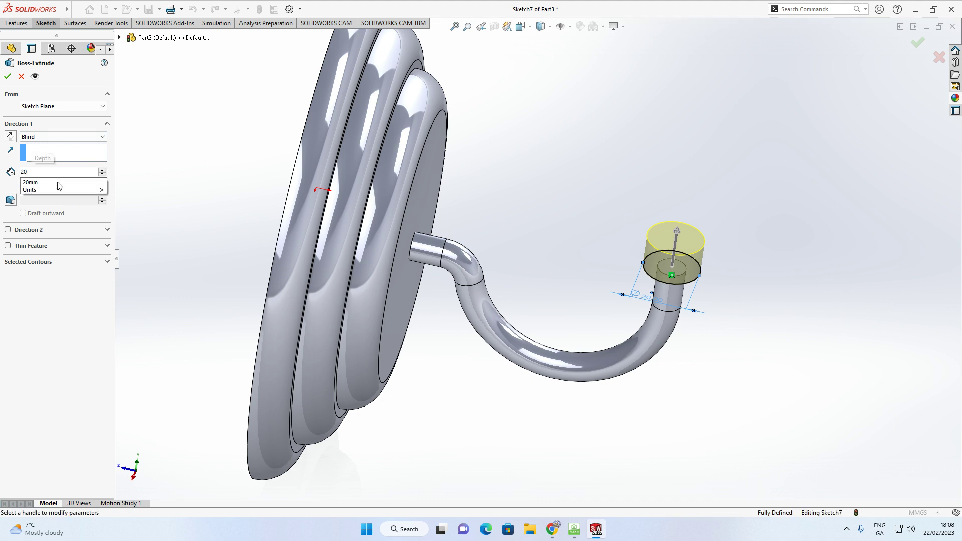
pyautogui.press('Return')
pyautogui.click(7, 77)
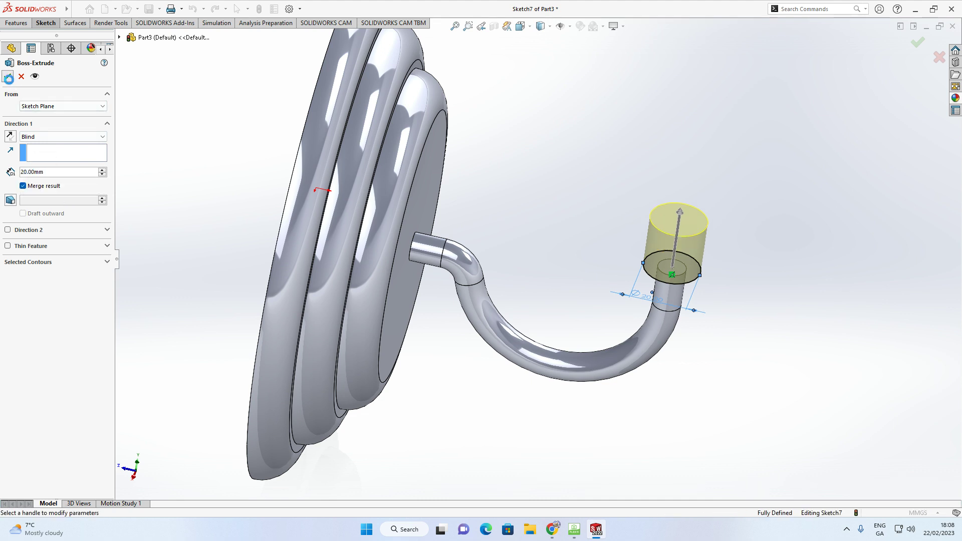
# - Rename the new extrusion at the arm's end as Light Socket and dismiss the save reminder
pyautogui.moveTo(610, 227); pyautogui.dragTo(616, 154, button='middle')
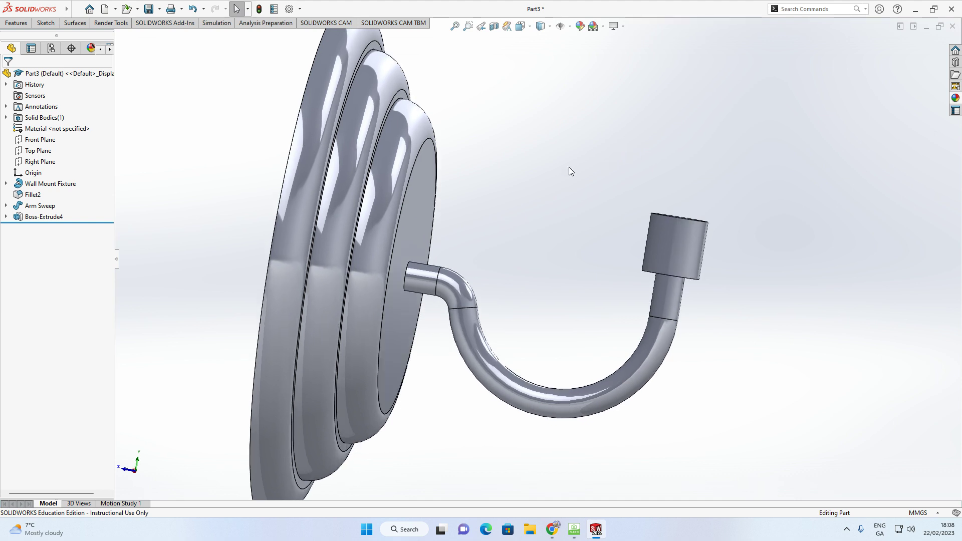
pyautogui.click(59, 219)
pyautogui.click(58, 217)
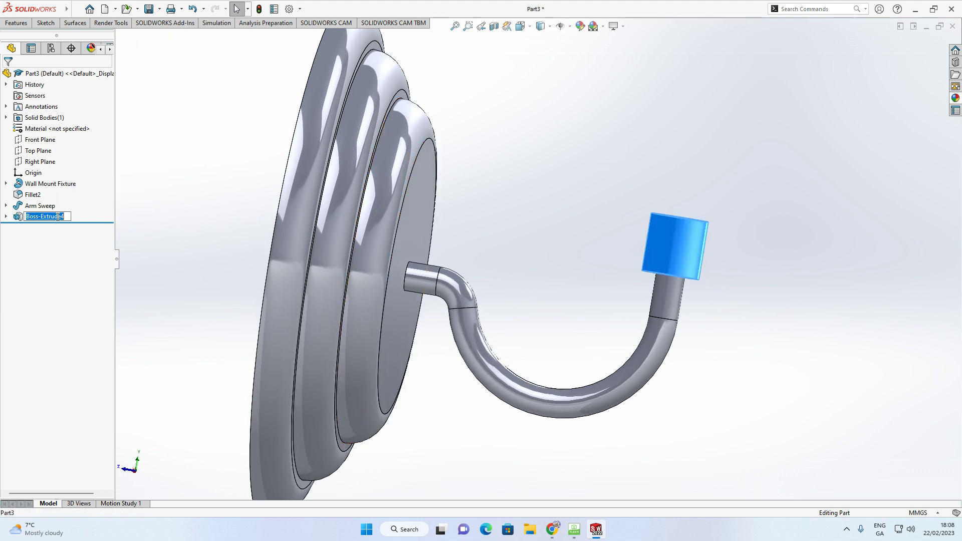
pyautogui.write('Light Socket')
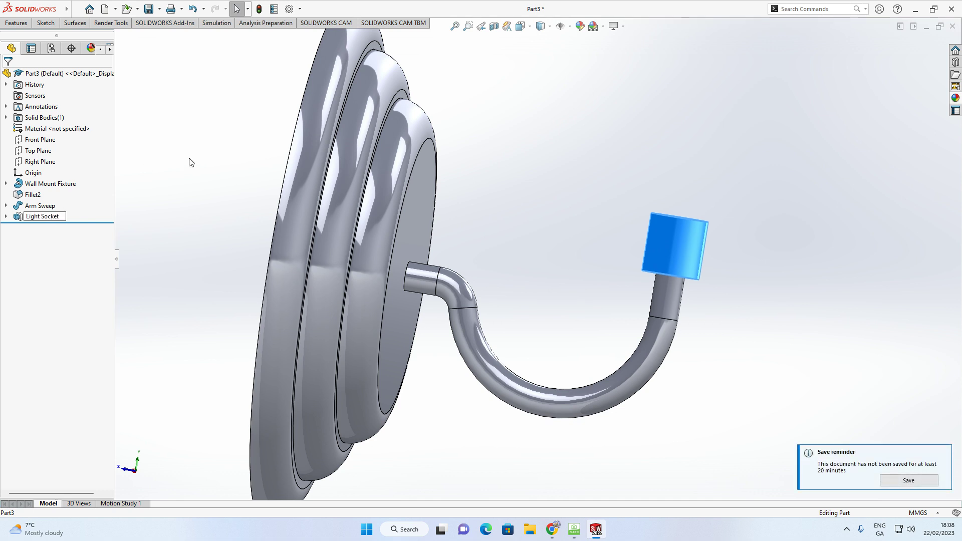
pyautogui.click(191, 162)
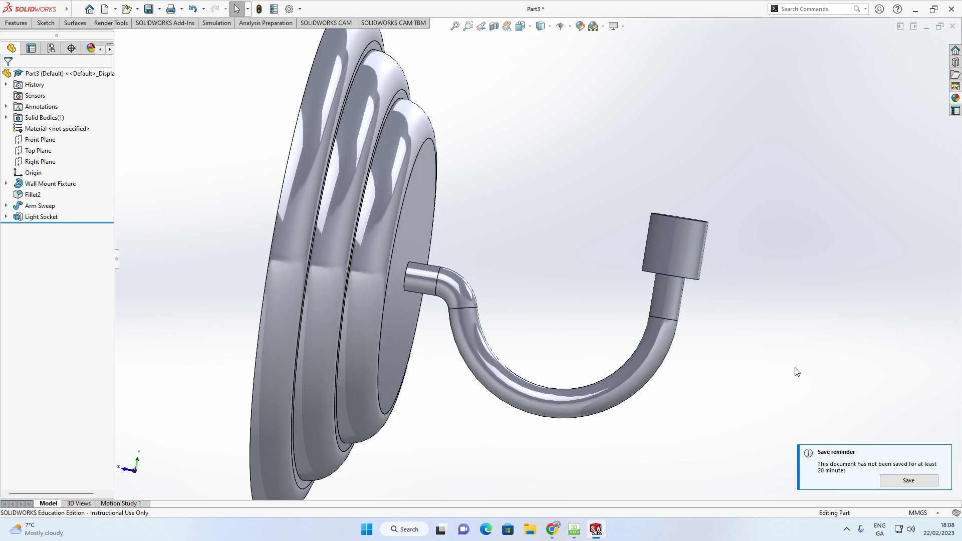
pyautogui.click(943, 454)
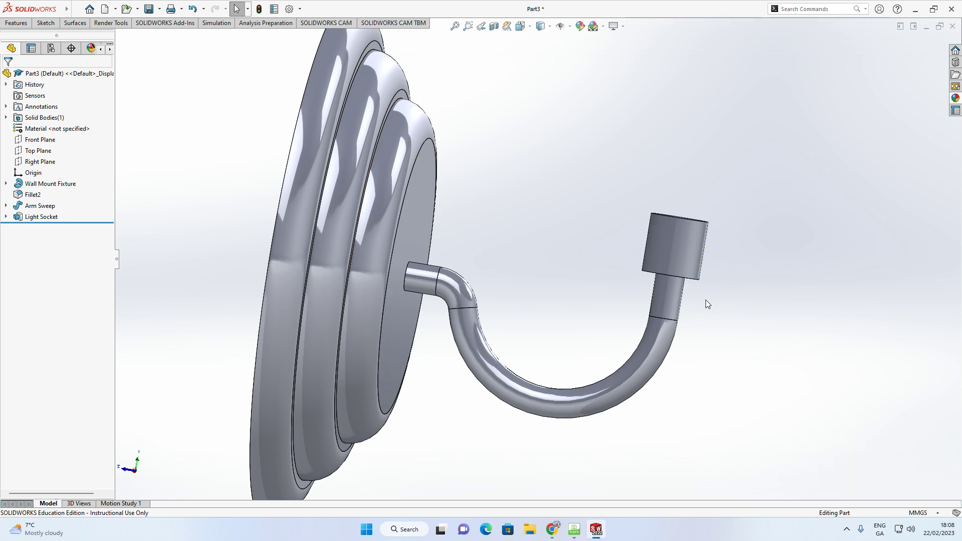
# - Start a chamfer and check its size for the light socket on the reference drawing in HoverCam Flex11, then return to SOLIDWORKS
pyautogui.moveTo(700, 310); pyautogui.dragTo(626, 261, button='middle')
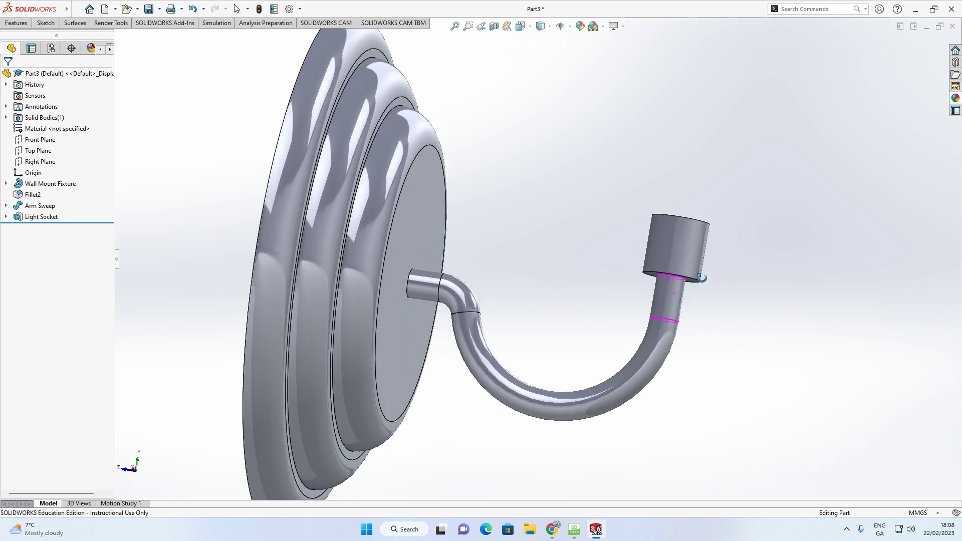
pyautogui.click(24, 25)
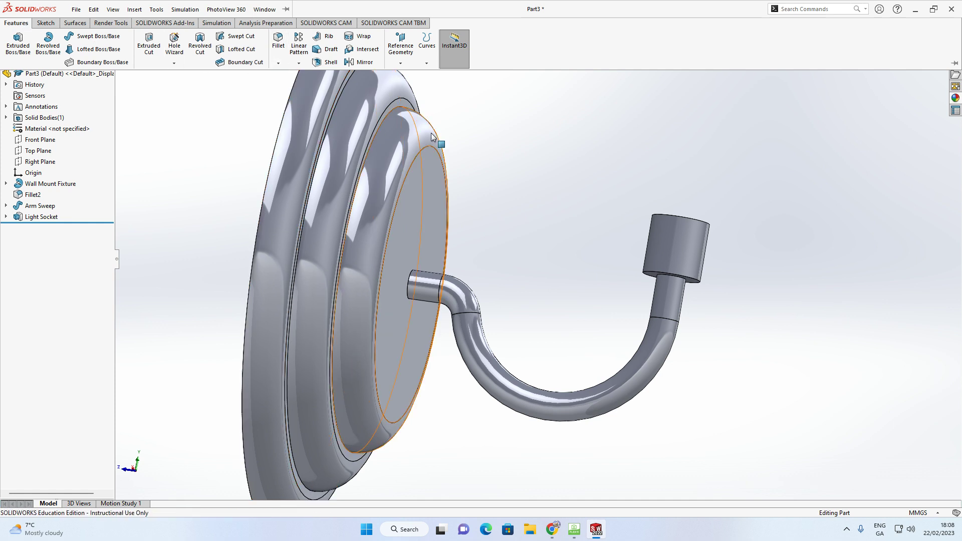
pyautogui.click(278, 63)
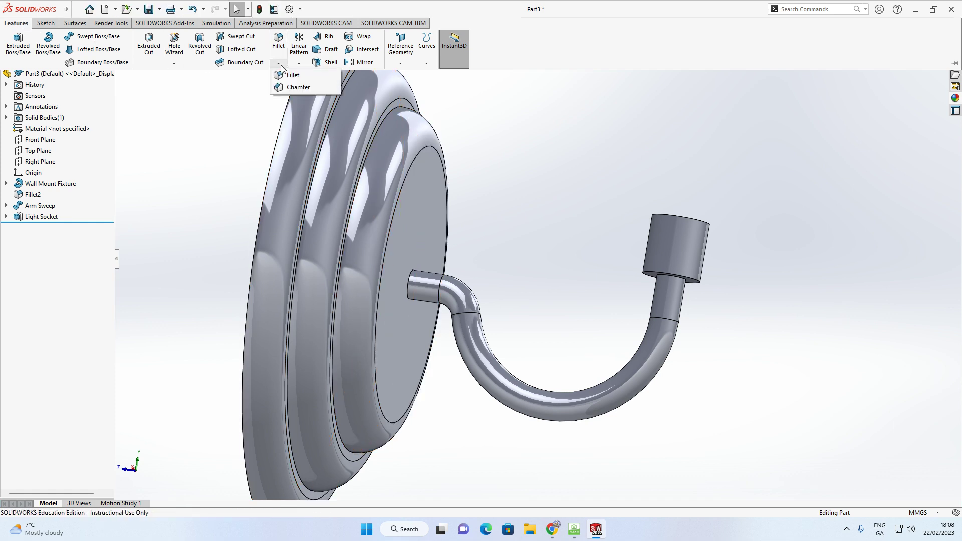
pyautogui.click(296, 87)
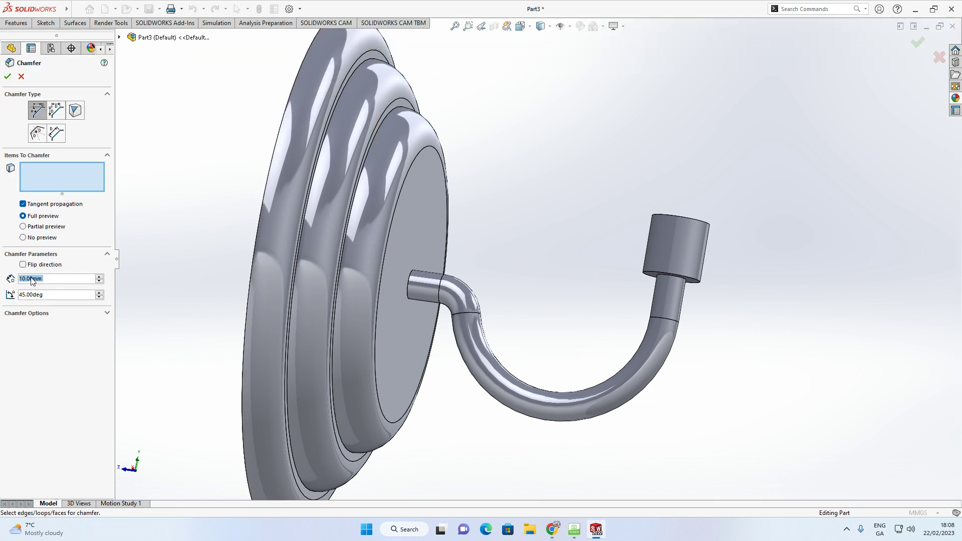
pyautogui.click(575, 530)
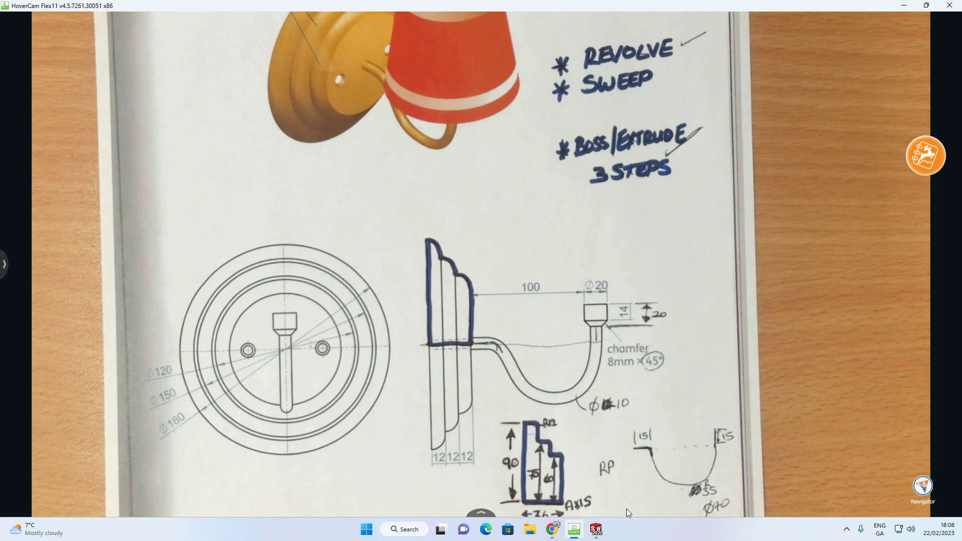
pyautogui.click(595, 529)
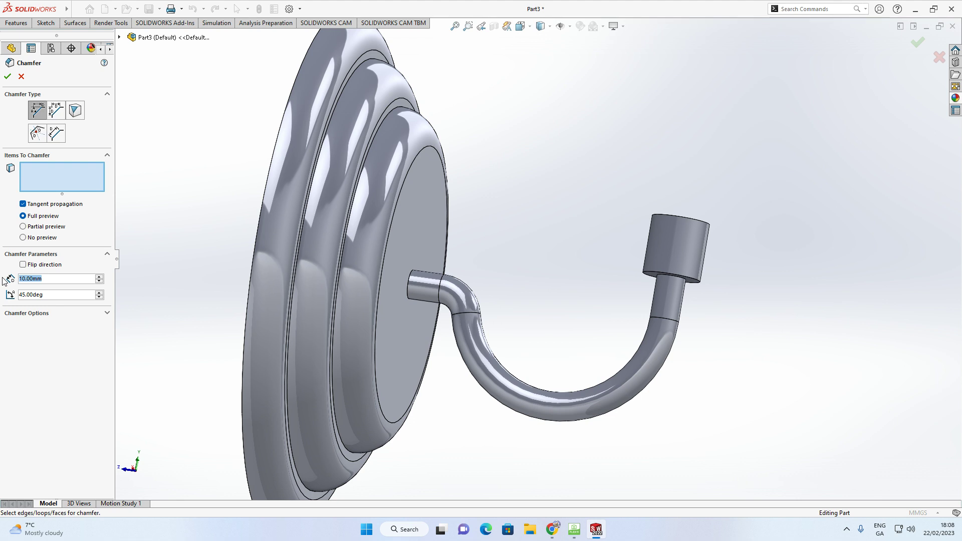
# - Set the chamfer distance to 2 mm and select the lower circular edge of the light socket
pyautogui.write('2')
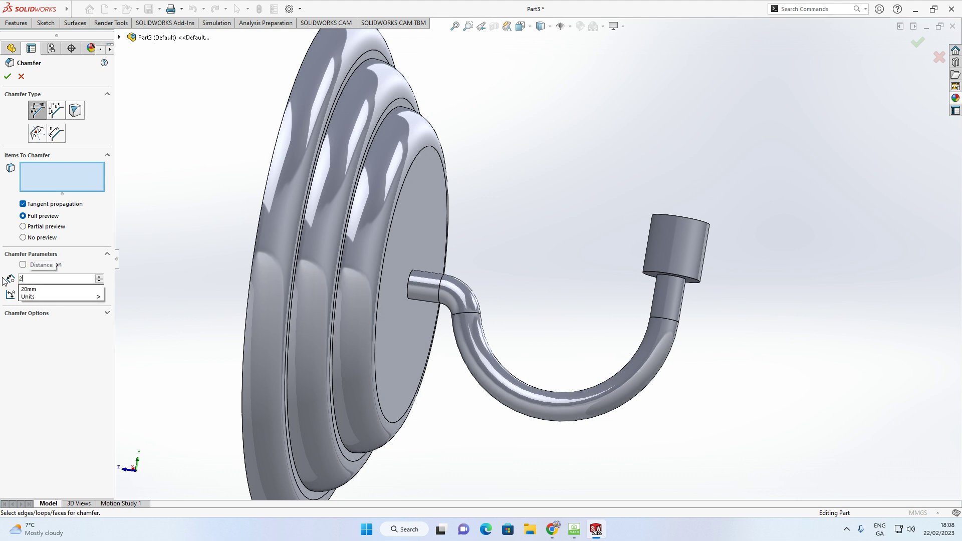
pyautogui.press('Return')
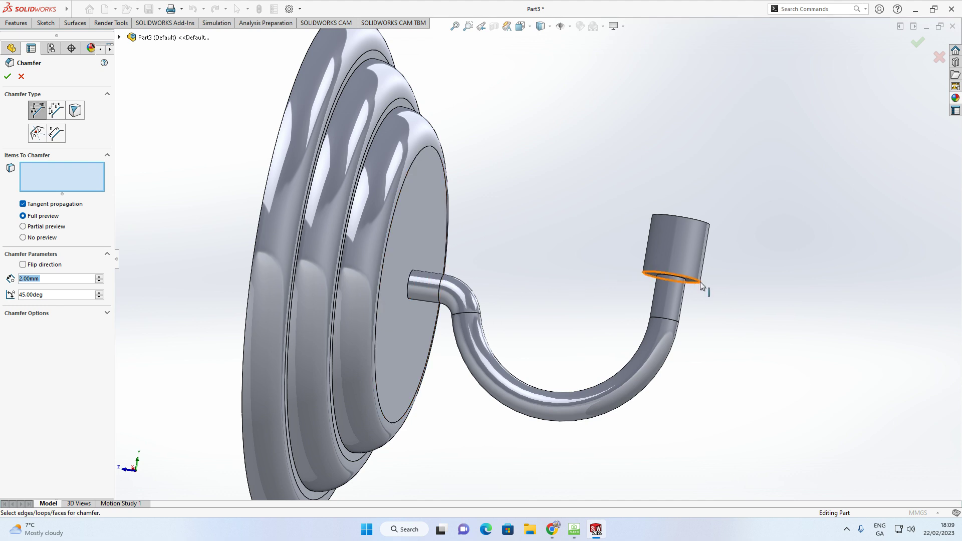
pyautogui.scroll(-5, 700, 285)
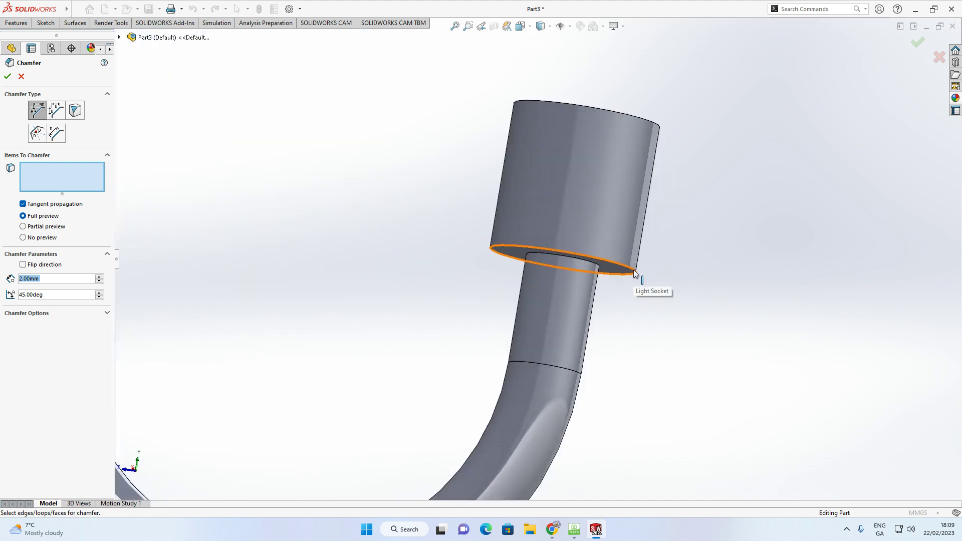
pyautogui.click(634, 273)
pyautogui.moveTo(691, 266); pyautogui.dragTo(692, 279, button='middle')
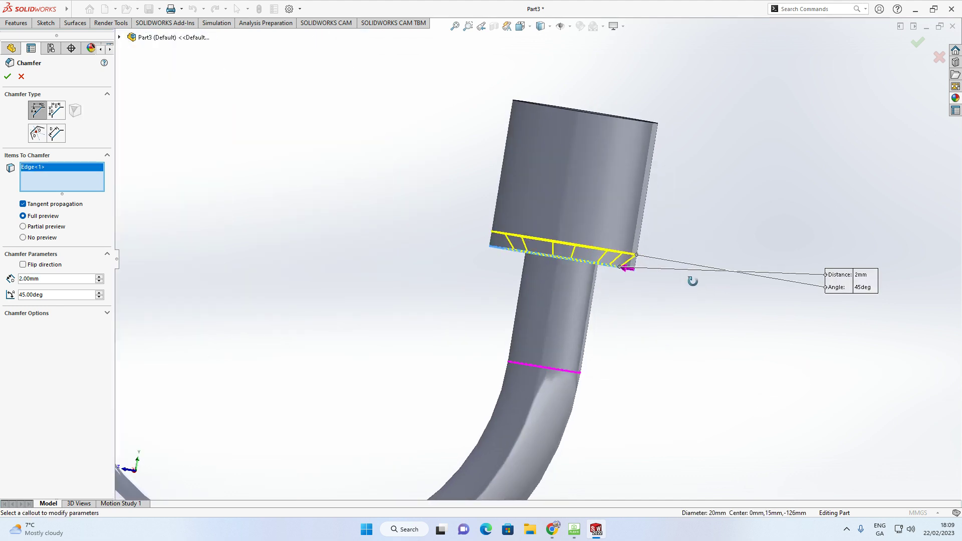
pyautogui.scroll(-3, 622, 273)
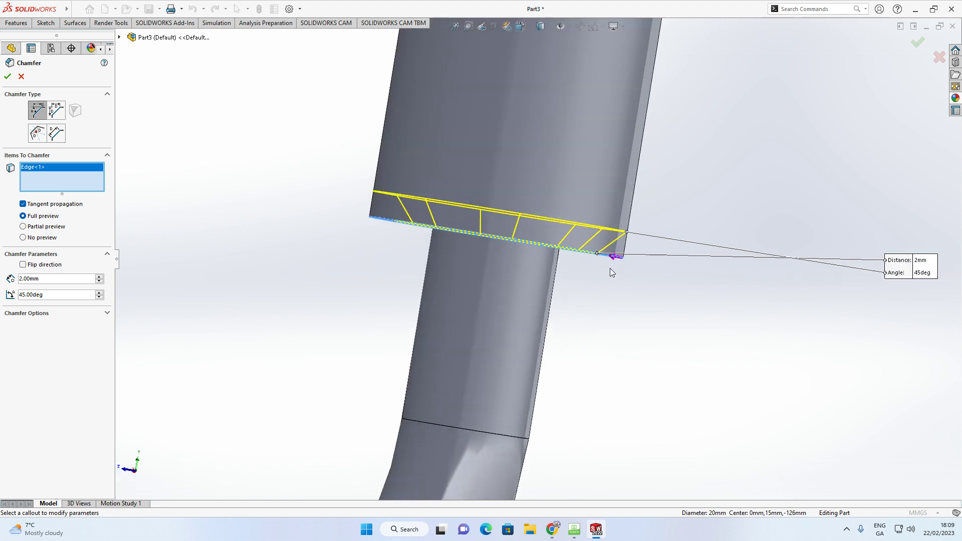
pyautogui.scroll(1, 610, 269)
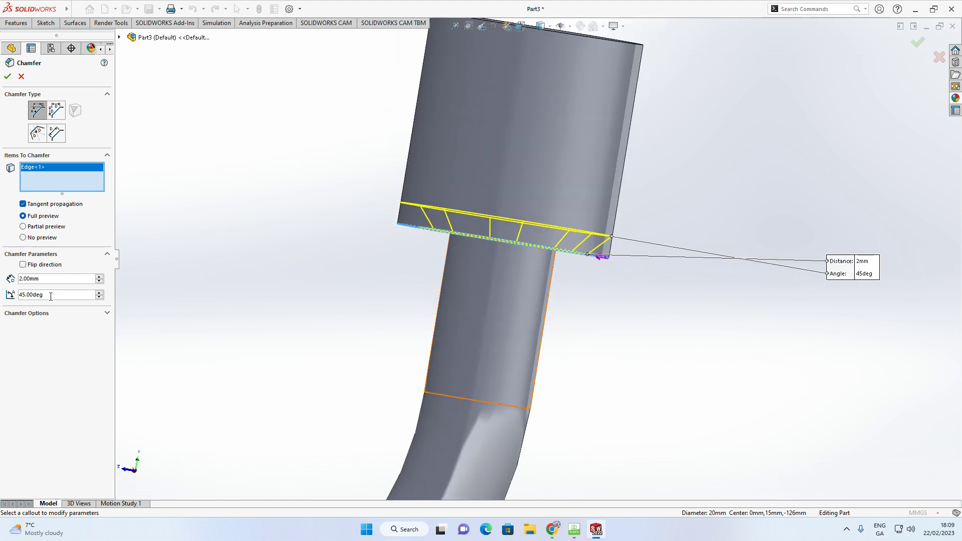
# - Try chamfer distances of 3 mm and 4 mm on the socket's lower edge
pyautogui.write('3')
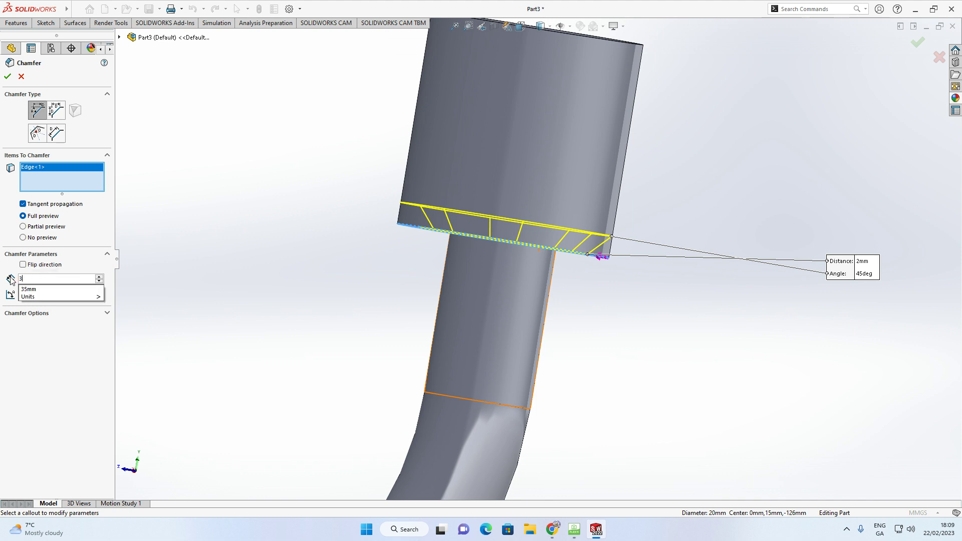
pyautogui.press('Return')
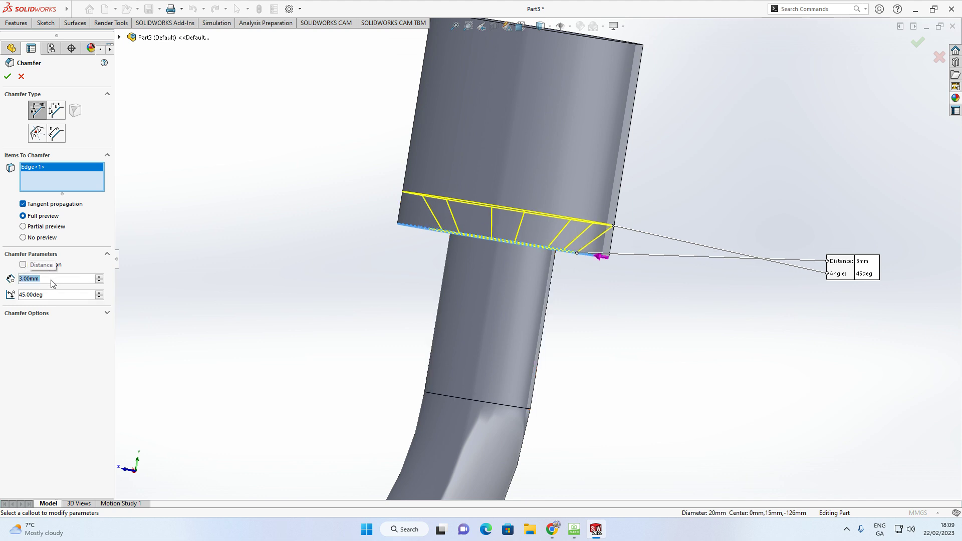
pyautogui.write('4')
pyautogui.press('Return')
pyautogui.moveTo(125, 263); pyautogui.dragTo(150, 242, button='middle')
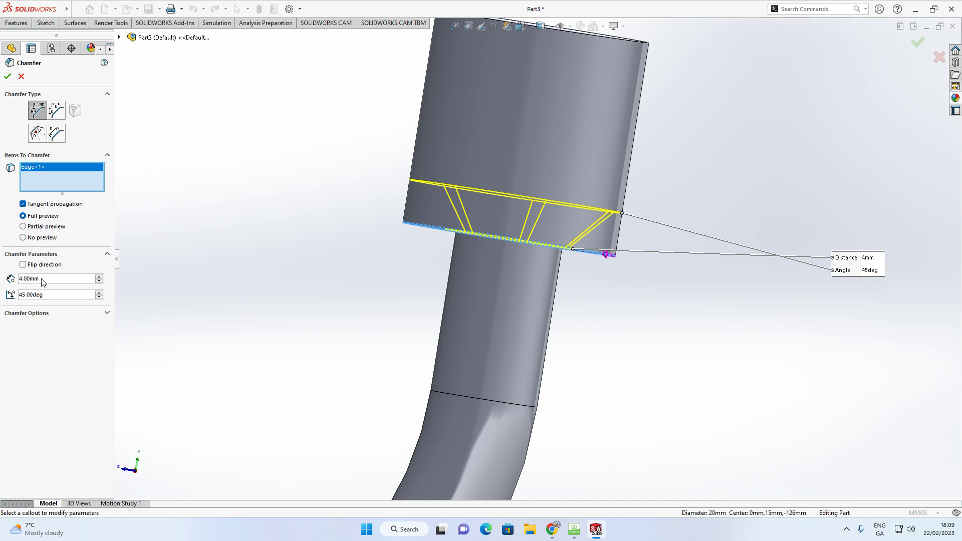
# - Set the chamfer distance on the socket's lower edge to 5 mm and apply the 45° chamfer
pyautogui.write('5')
pyautogui.press('Return')
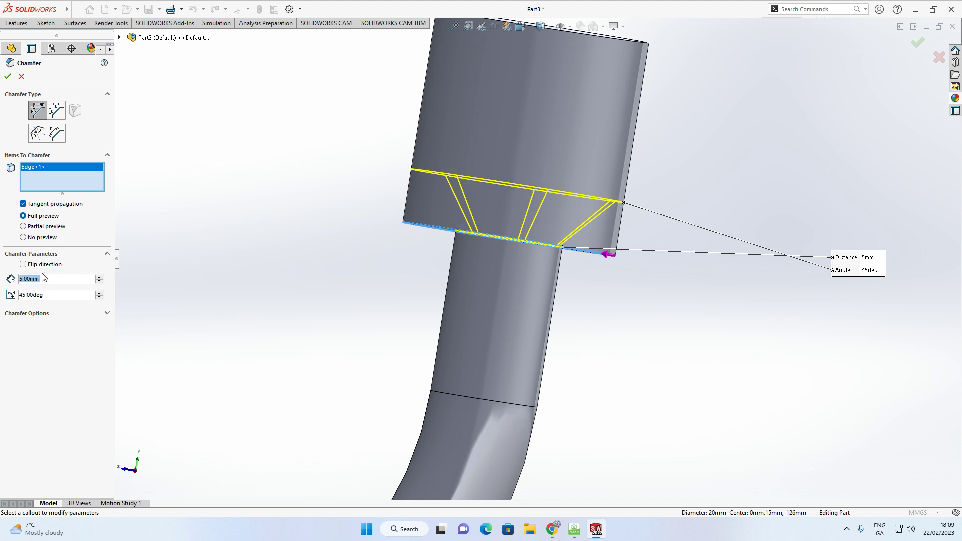
pyautogui.click(7, 79)
# - Inspect the chamfered socket and compare the model with the reference drawing in HoverCam Flex11, then return to SOLIDWORKS
pyautogui.scroll(3, 323, 227)
pyautogui.moveTo(322, 227); pyautogui.dragTo(406, 201, button='middle')
pyautogui.scroll(3, 374, 212)
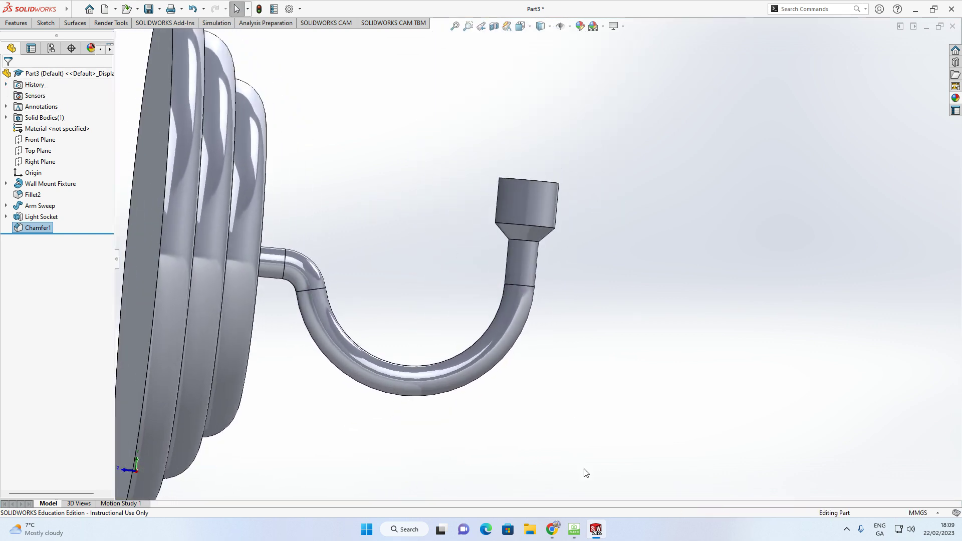
pyautogui.scroll(3, 584, 441)
pyautogui.moveTo(582, 413); pyautogui.dragTo(591, 504, button='middle')
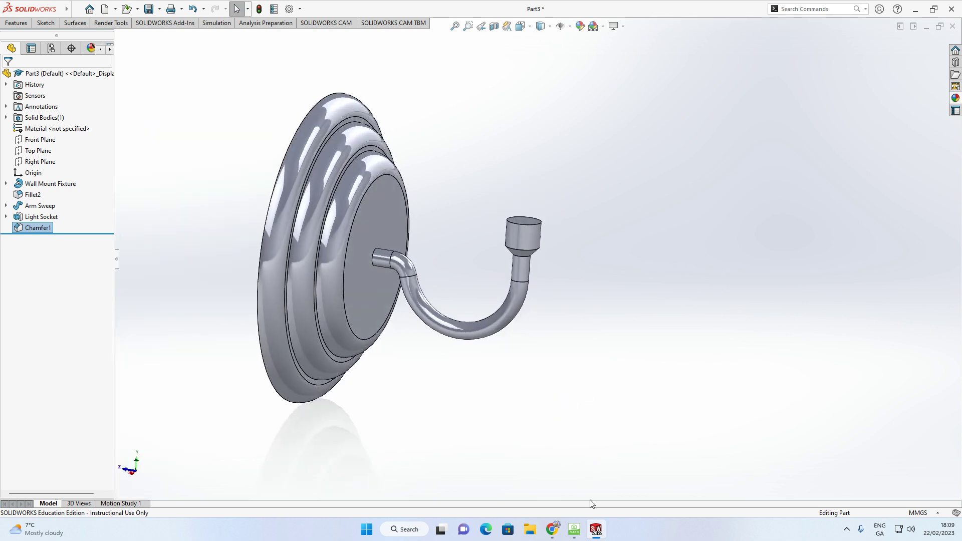
pyautogui.click(575, 530)
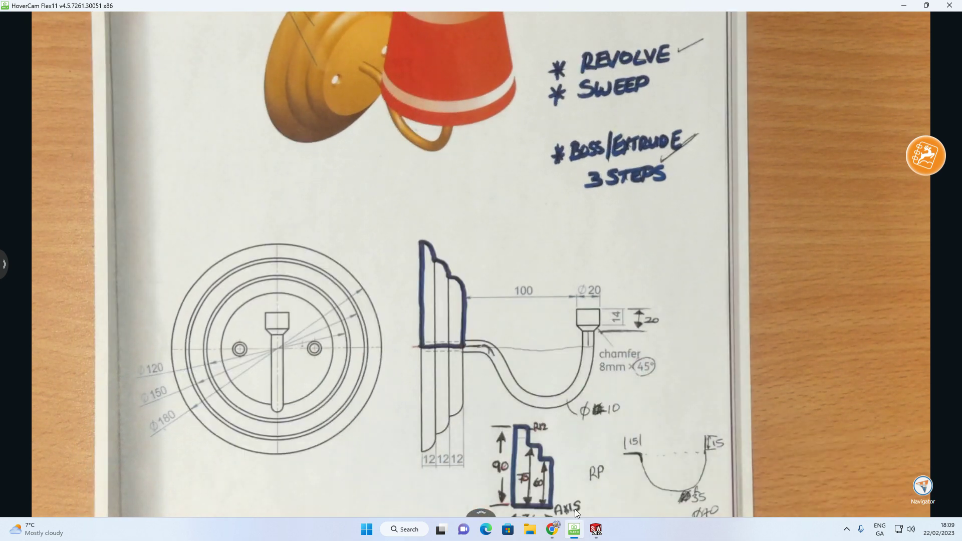
pyautogui.click(596, 529)
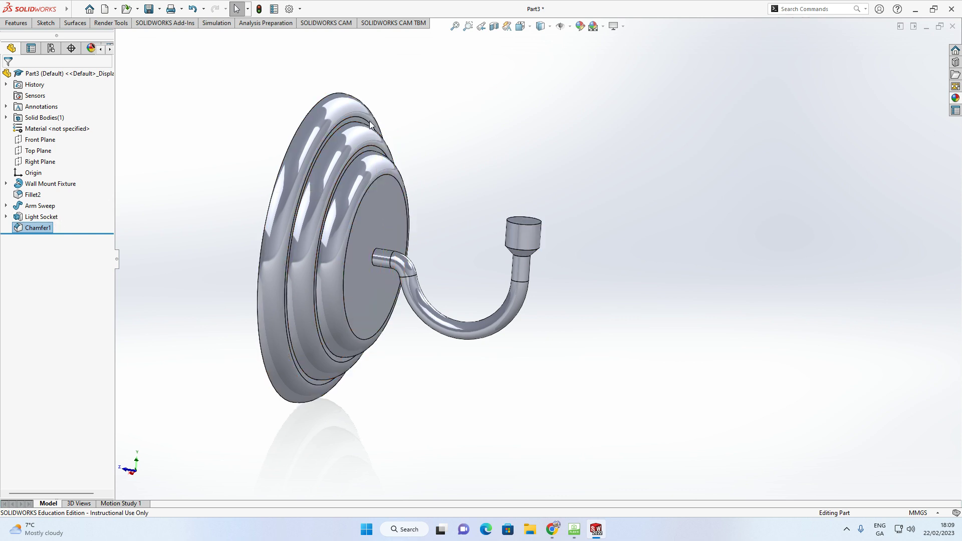
pyautogui.click(575, 529)
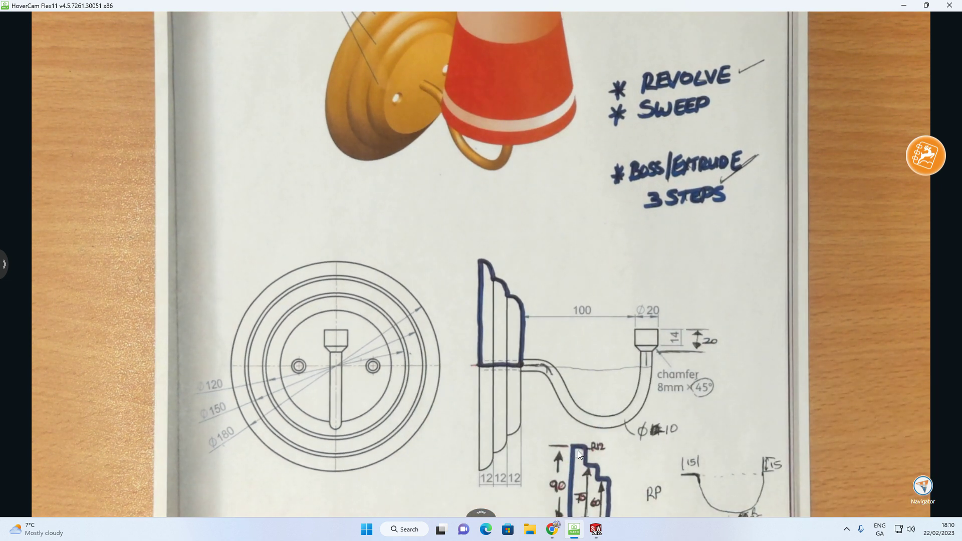
pyautogui.click(595, 529)
# - Sketch a circle about 9.7 mm in diameter on the wall mount's front face, about 29 mm left of the origin and level with it
pyautogui.moveTo(431, 250); pyautogui.dragTo(375, 257, button='middle')
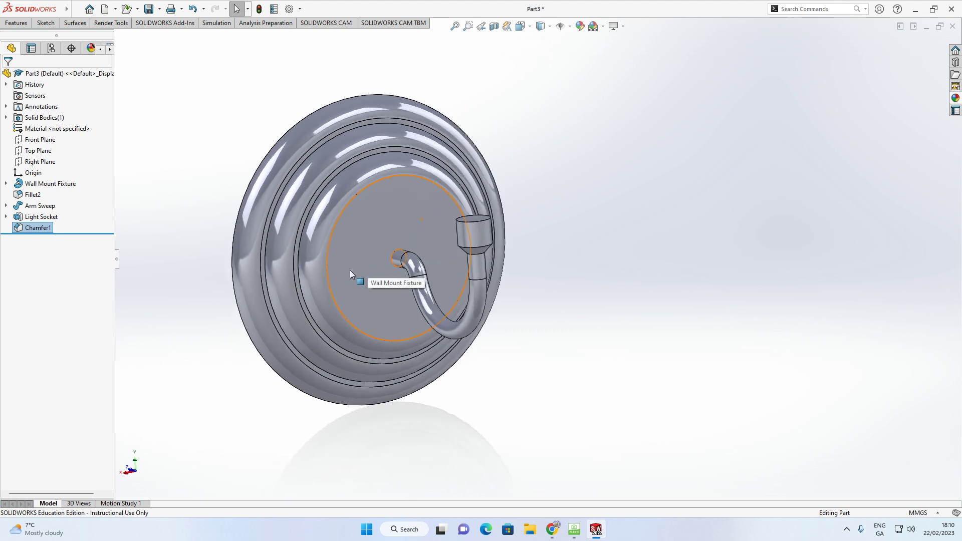
pyautogui.click(357, 269)
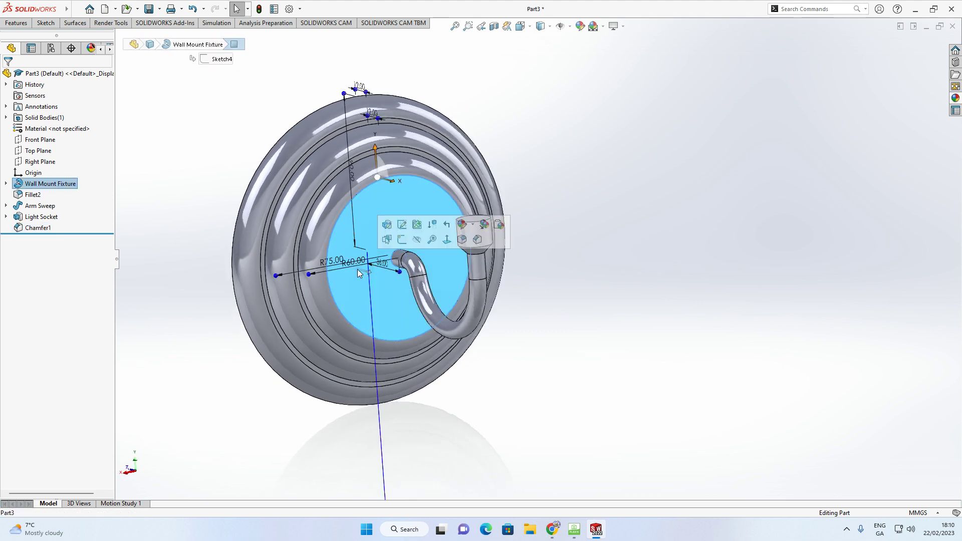
pyautogui.click(407, 240)
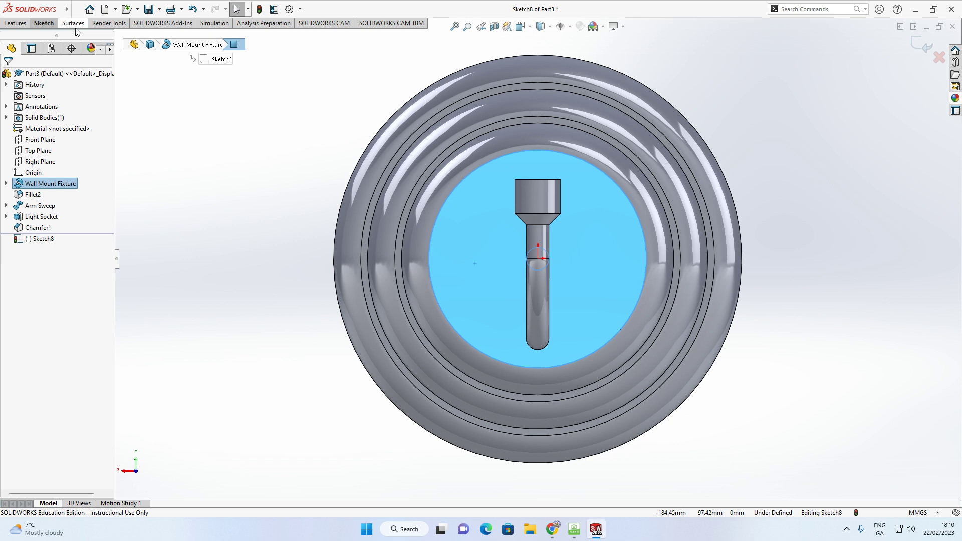
pyautogui.click(49, 26)
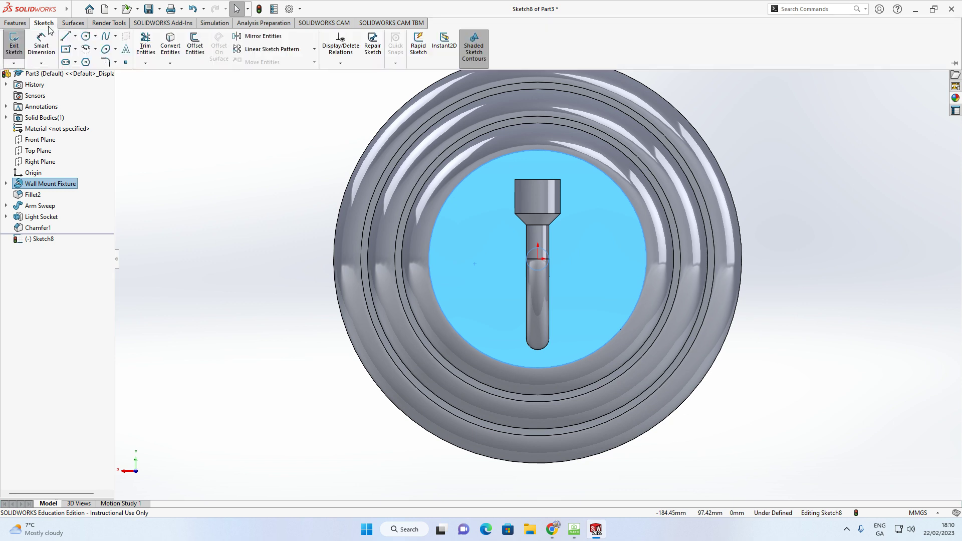
pyautogui.click(85, 38)
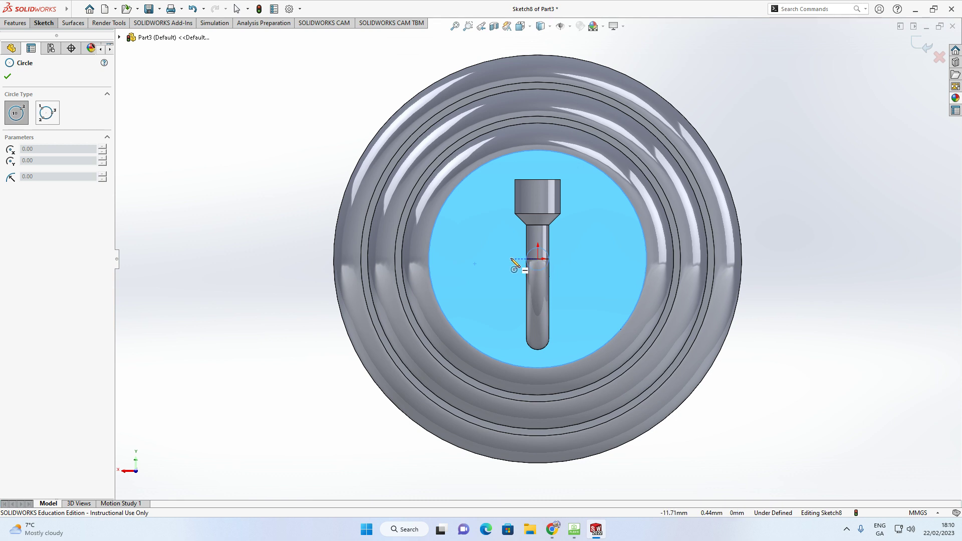
pyautogui.click(472, 259)
pyautogui.click(484, 259)
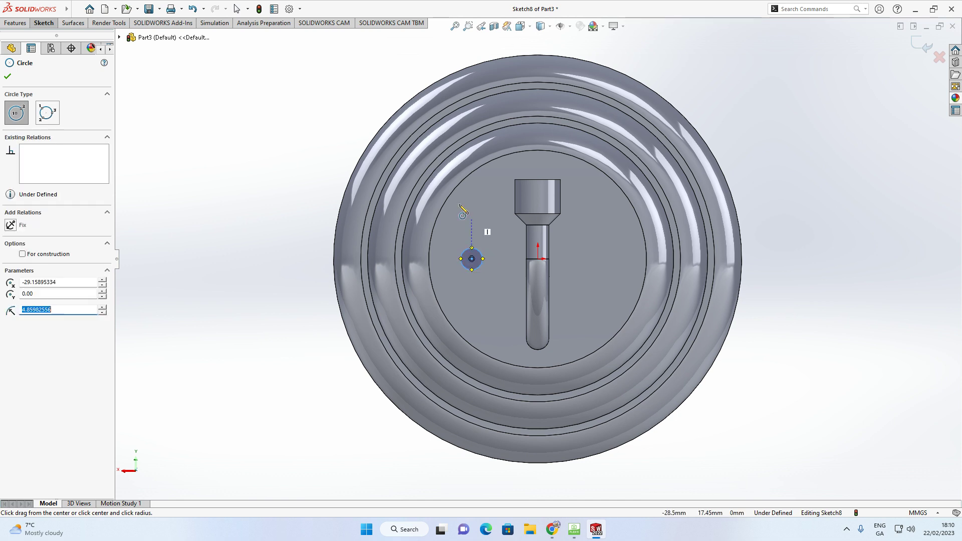
# - Dimension the sketched circle's diameter at 8 mm and revise it to 6 mm
pyautogui.click(44, 23)
pyautogui.click(44, 43)
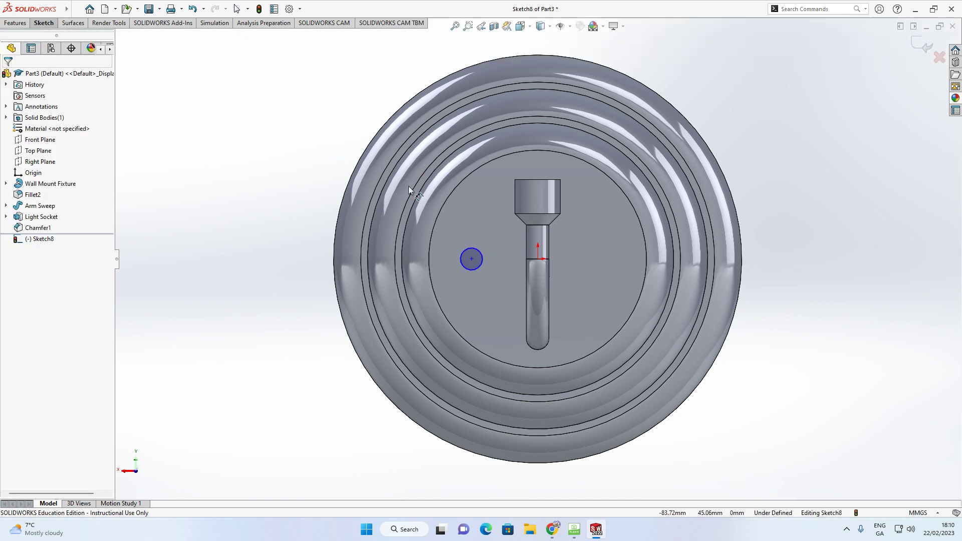
pyautogui.click(482, 268)
pyautogui.click(470, 303)
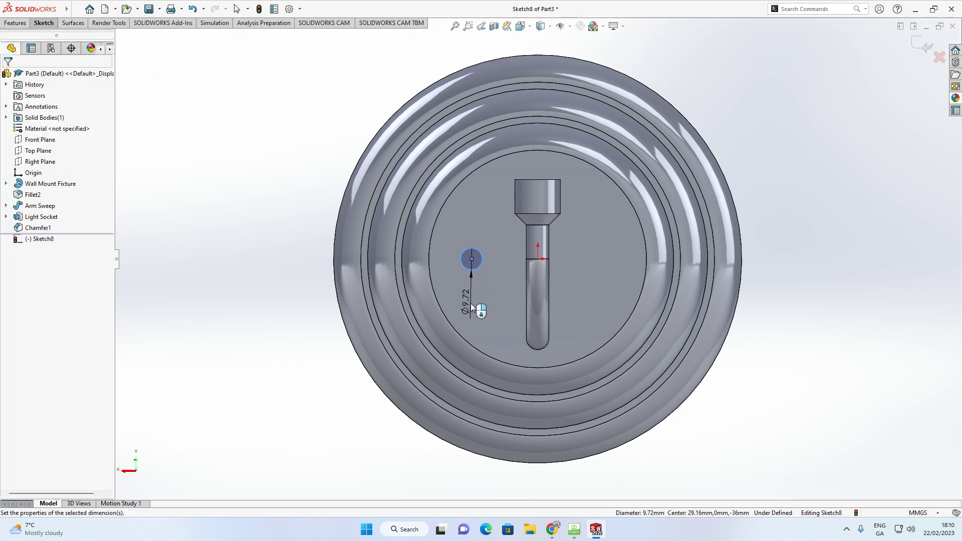
pyautogui.write('8')
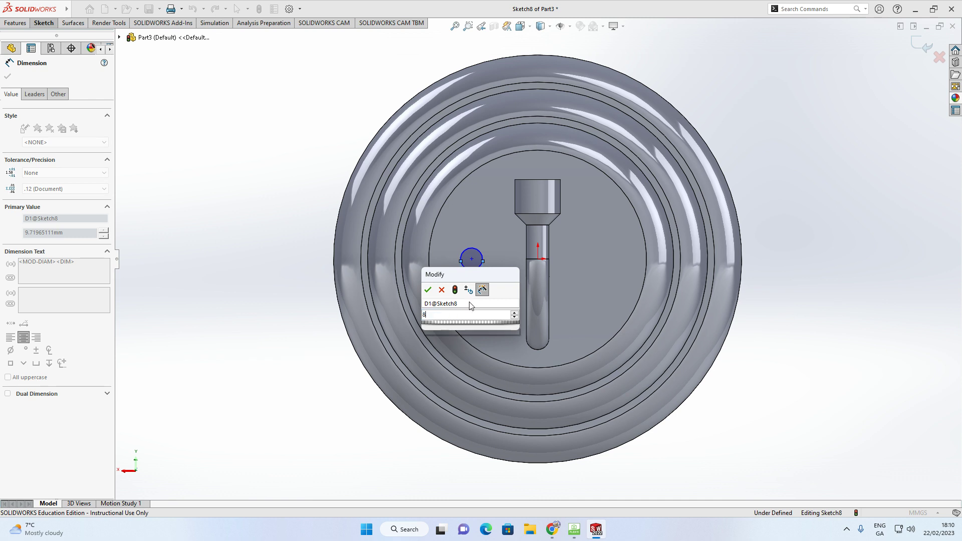
pyautogui.press('Return')
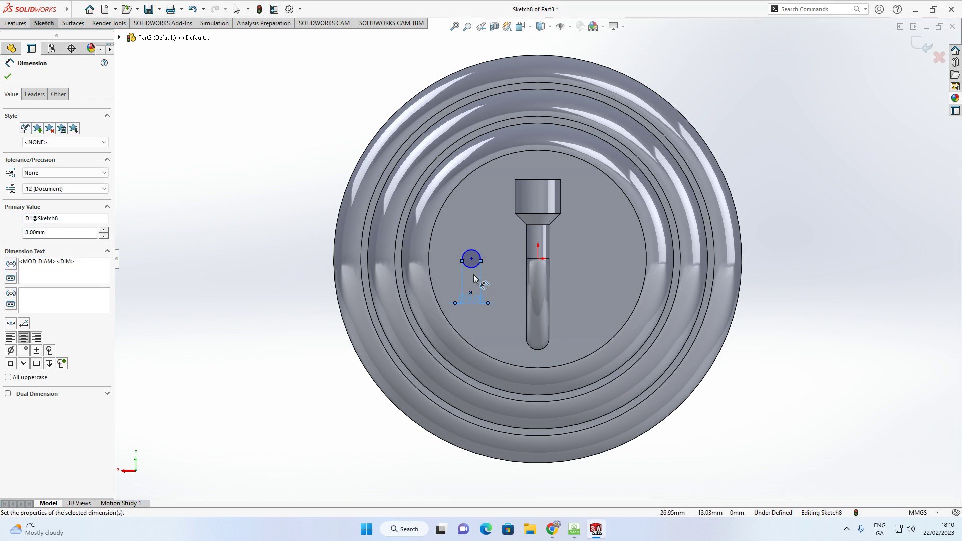
pyautogui.doubleClick(471, 300)
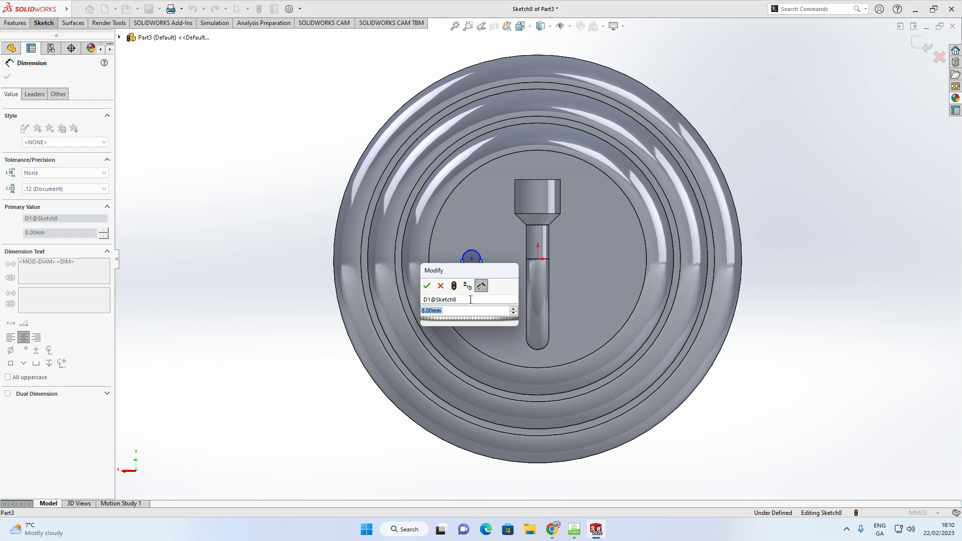
pyautogui.write('6')
pyautogui.press('Return')
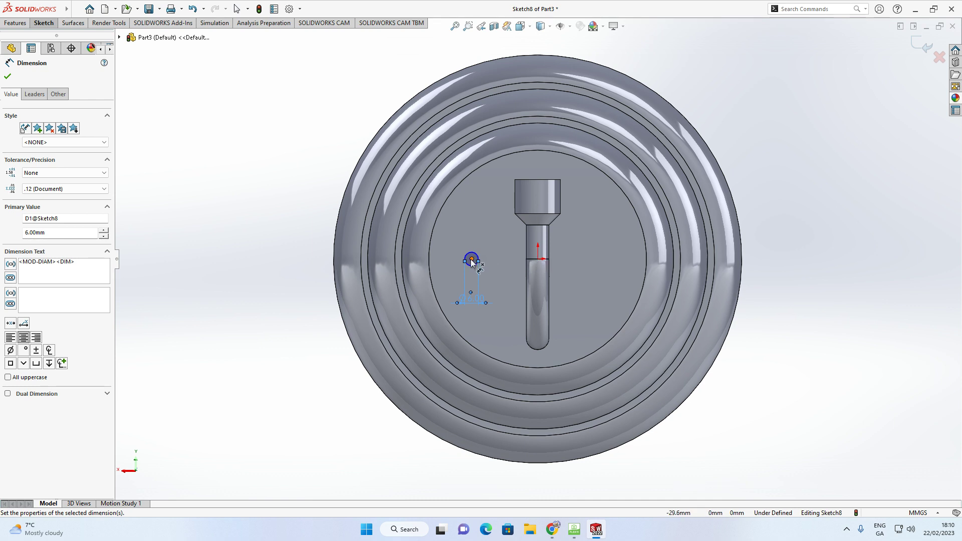
# - Dimension the horizontal distance between the circle's centre and the origin and set it to 30 mm
pyautogui.click(472, 259)
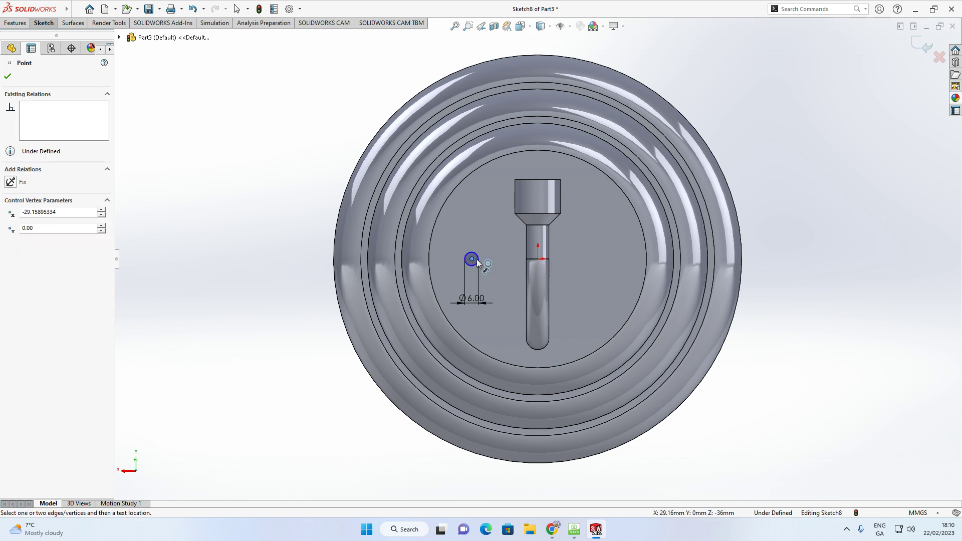
pyautogui.click(538, 259)
pyautogui.click(504, 339)
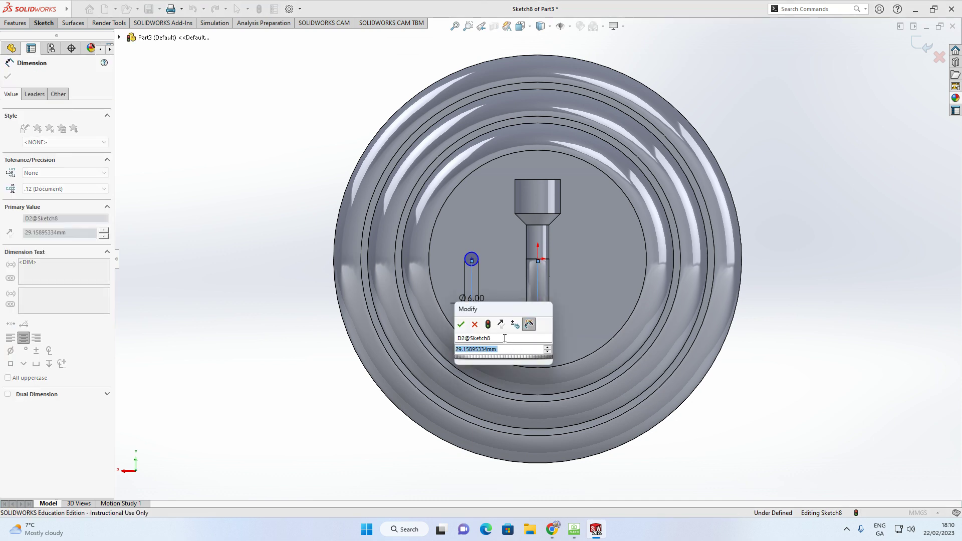
pyautogui.write('30')
pyautogui.press('Return')
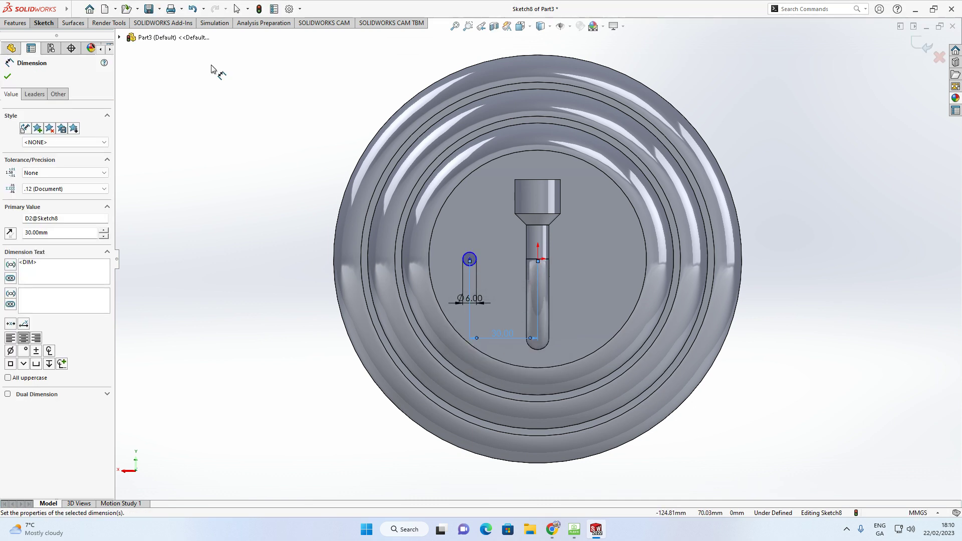
# - Draw a horizontal centerline from the circle's centre to the origin
pyautogui.click(44, 22)
pyautogui.click(76, 37)
pyautogui.click(86, 60)
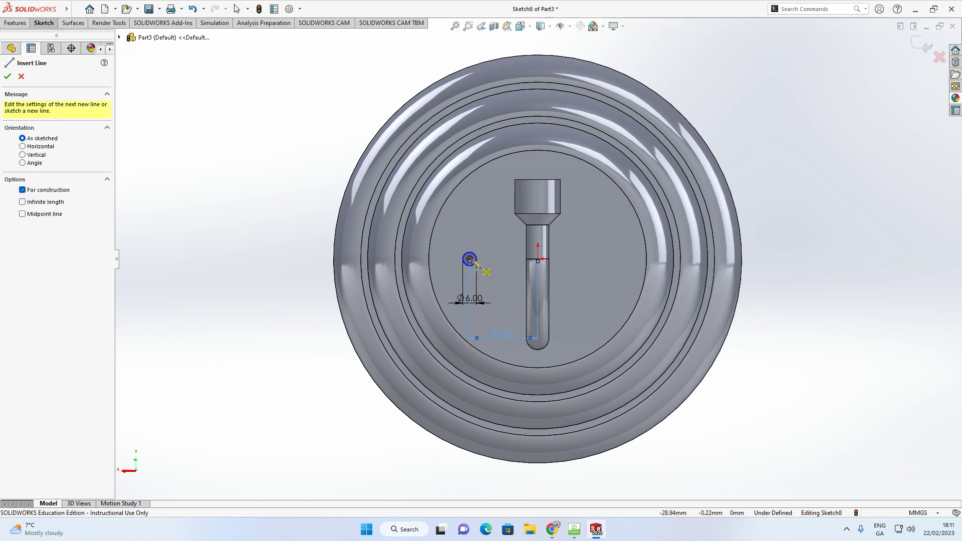
pyautogui.click(470, 259)
pyautogui.click(538, 259)
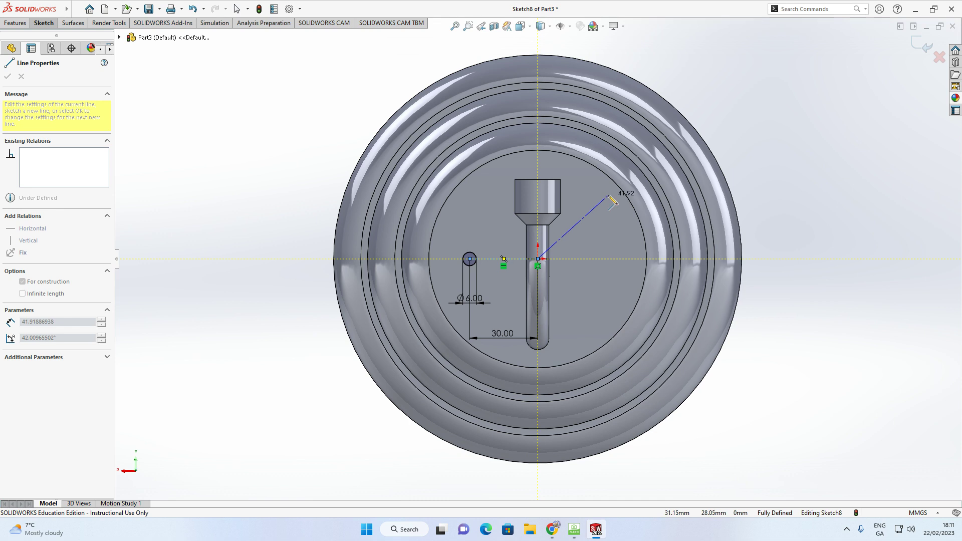
pyautogui.press('Escape')
# - Cut the 6 mm circle through the wall mount with an Extruded Cut set to Through All
pyautogui.scroll(-2, 483, 278)
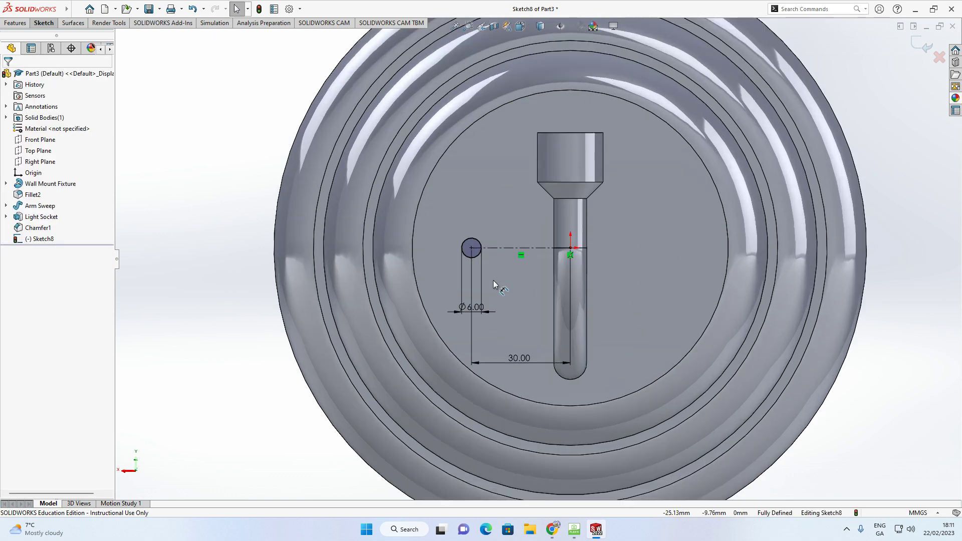
pyautogui.scroll(-1, 487, 281)
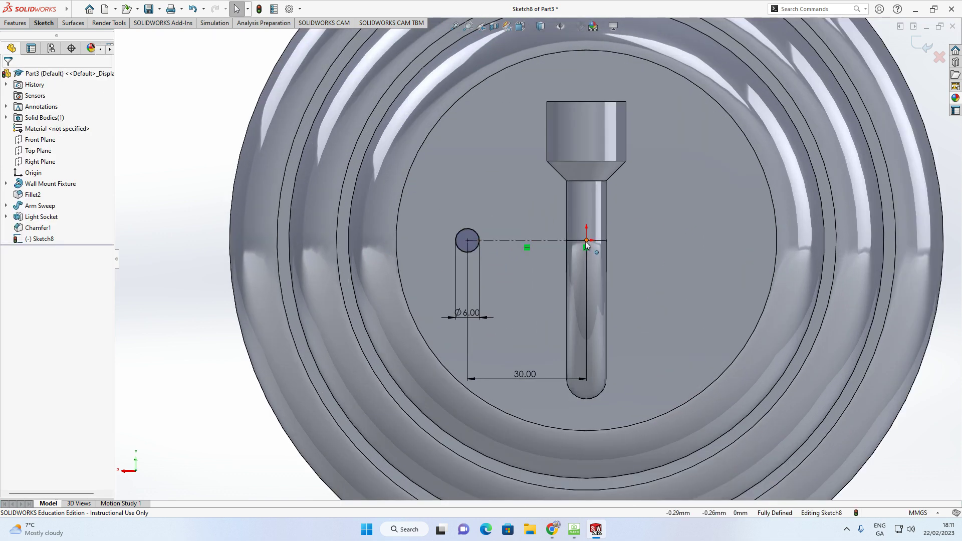
pyautogui.scroll(2, 483, 244)
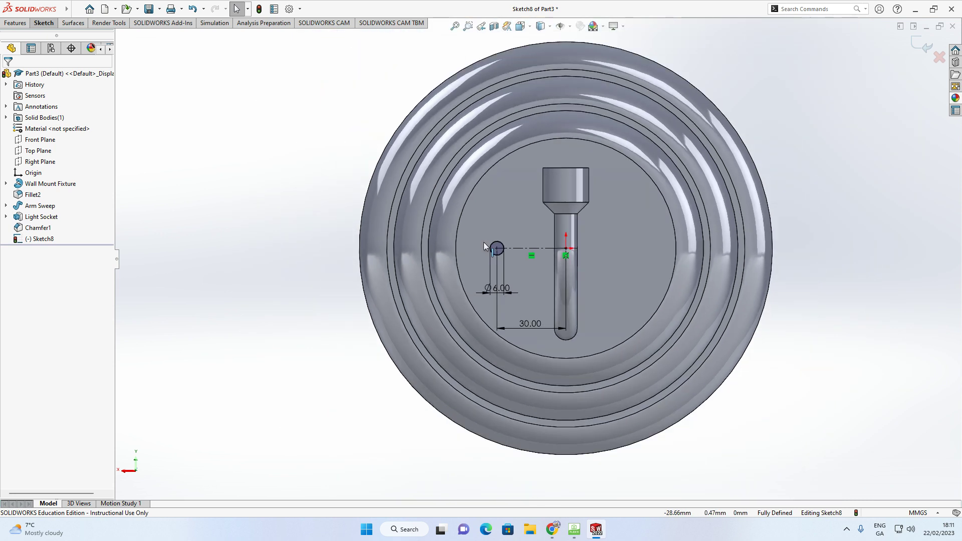
pyautogui.moveTo(485, 245); pyautogui.dragTo(536, 265, button='middle')
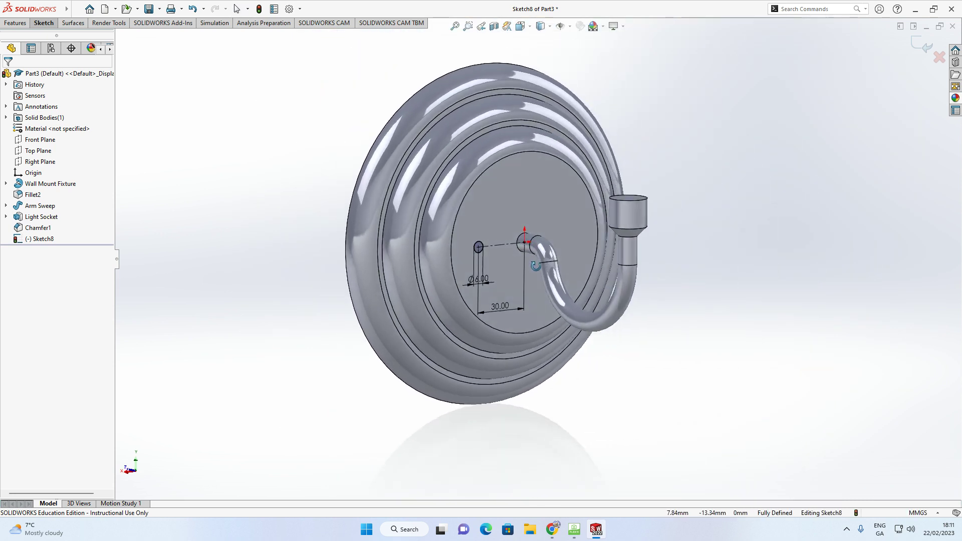
pyautogui.click(18, 23)
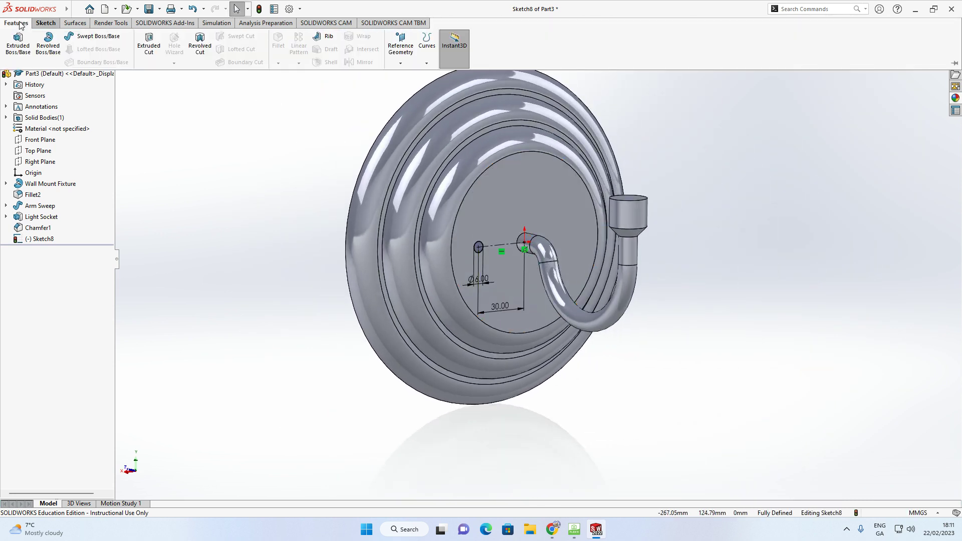
pyautogui.click(149, 44)
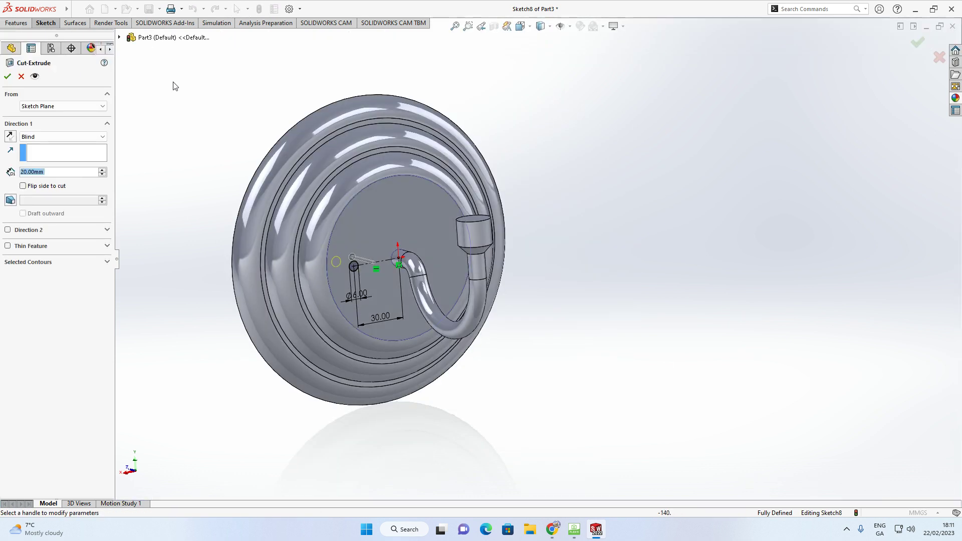
pyautogui.click(74, 137)
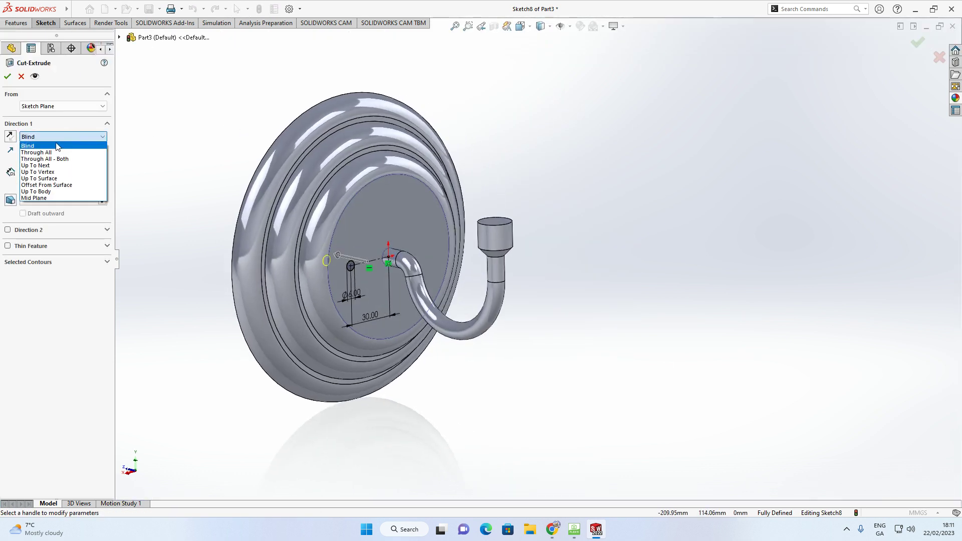
pyautogui.click(53, 152)
pyautogui.moveTo(281, 99)
pyautogui.mouseDown(button='middle')
pyautogui.moveTo(344, 91)
pyautogui.moveTo(293, 95)
pyautogui.mouseUp(button='middle')
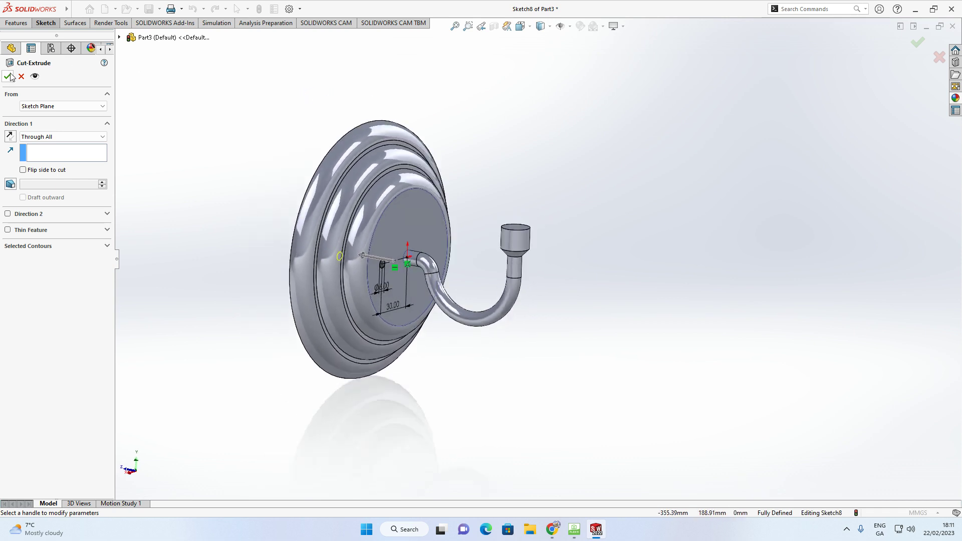
pyautogui.click(9, 76)
# - Begin a 45° chamfer on the front edge of the 6 mm hole with a distance of 1 mm
pyautogui.moveTo(238, 133); pyautogui.dragTo(176, 112, button='middle')
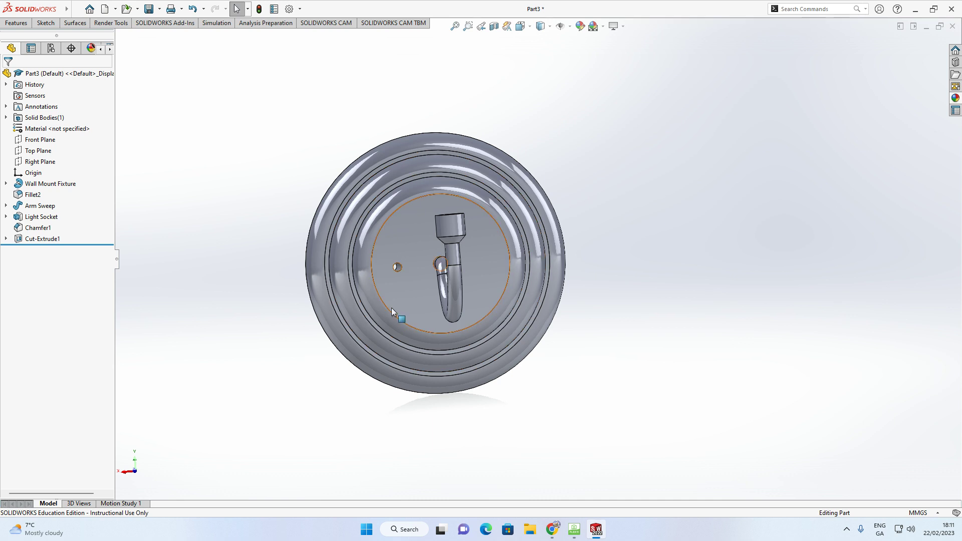
pyautogui.scroll(-5, 392, 308)
pyautogui.moveTo(438, 256); pyautogui.dragTo(446, 249, button='middle')
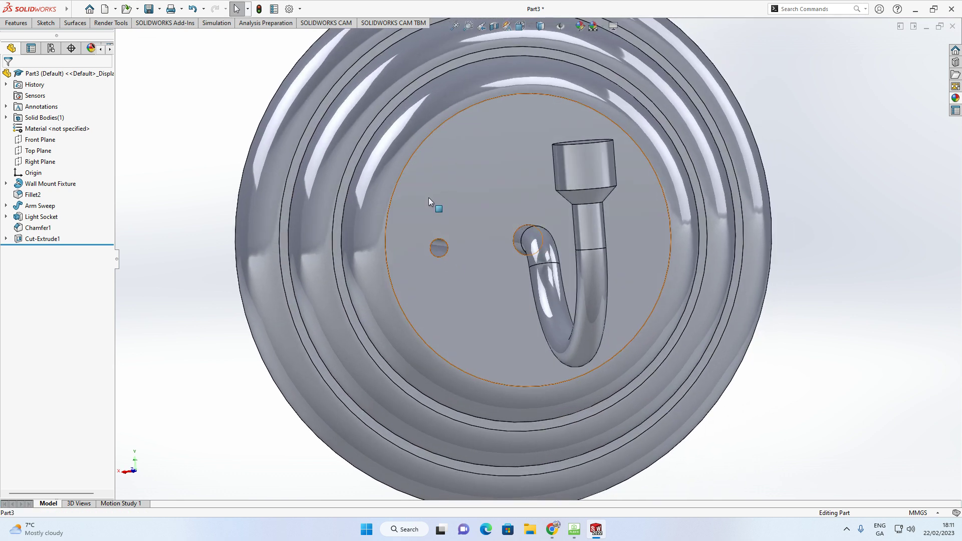
pyautogui.click(16, 23)
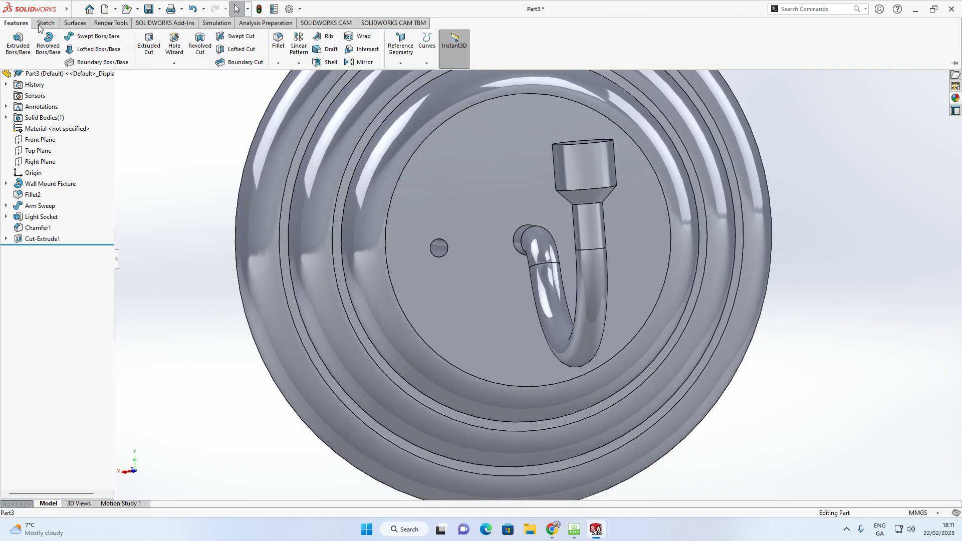
pyautogui.click(279, 63)
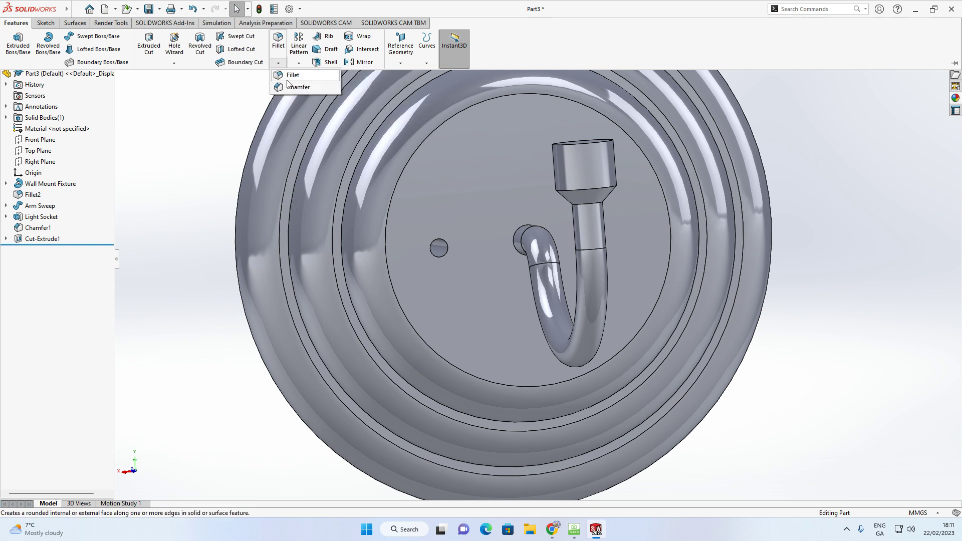
pyautogui.click(293, 87)
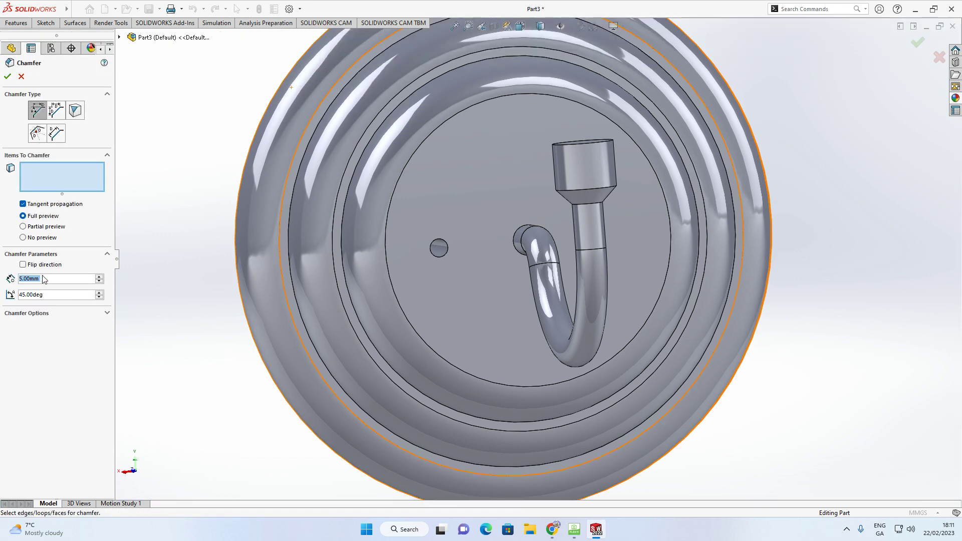
pyautogui.write('1')
pyautogui.press('Return')
pyautogui.click(429, 257)
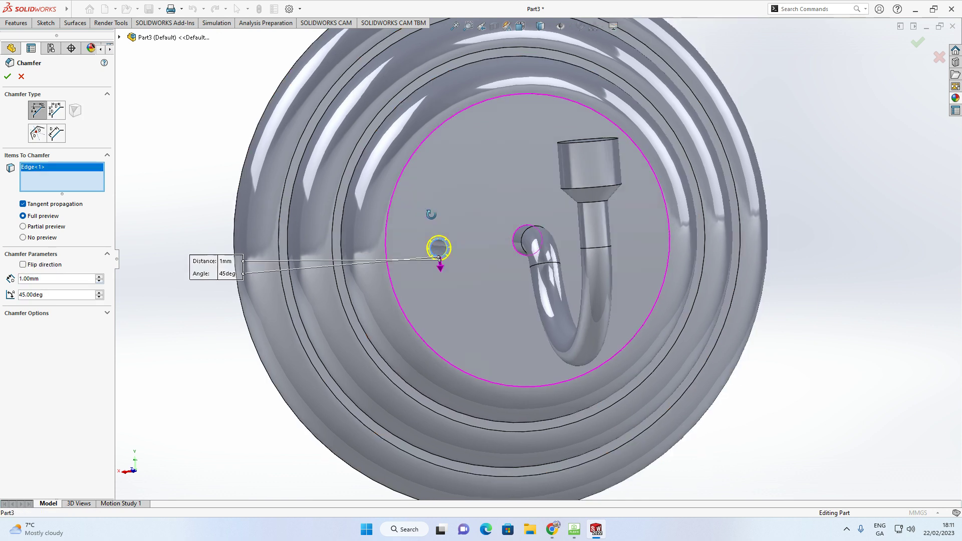
# - Try a chamfer distance of 2 mm on the hole's front edge
pyautogui.moveTo(428, 218); pyautogui.dragTo(444, 202, button='middle')
pyautogui.scroll(-3, 438, 254)
pyautogui.moveTo(41, 278); pyautogui.dragTo(24, 279)
pyautogui.write('2')
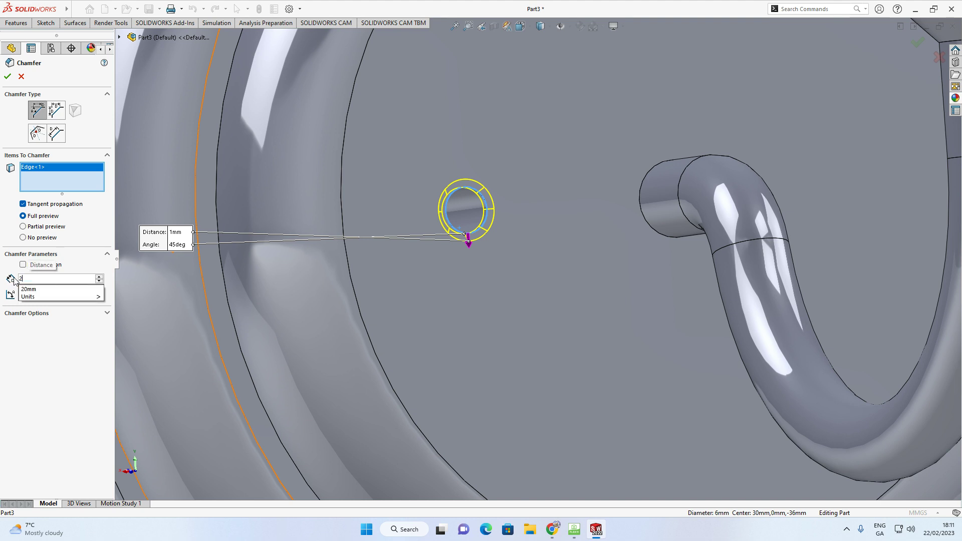
pyautogui.press('Return')
pyautogui.moveTo(333, 249); pyautogui.dragTo(351, 240, button='middle')
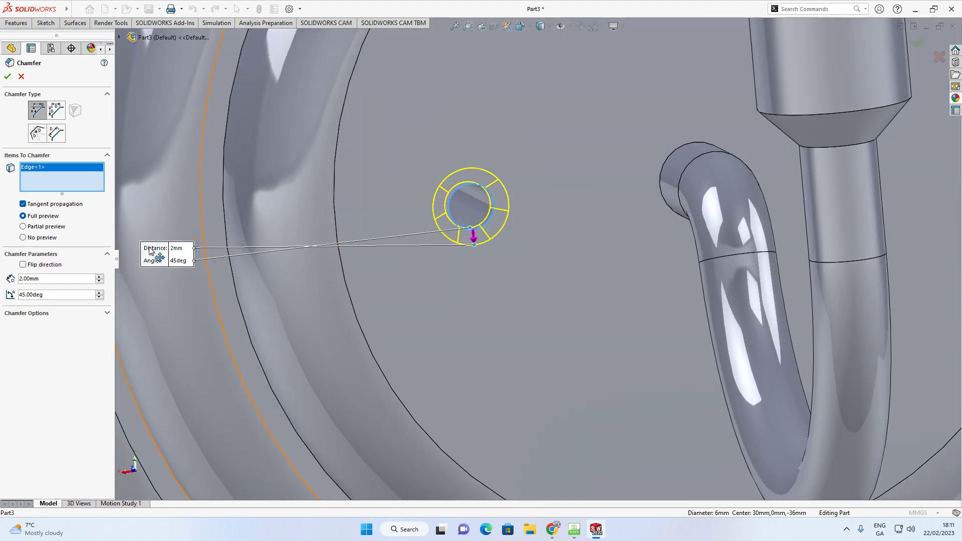
# - Set the chamfer distance on the hole's front edge to 1.5 mm and apply the chamfer
pyautogui.moveTo(22, 280); pyautogui.dragTo(47, 279)
pyautogui.write('.020mm1.5')
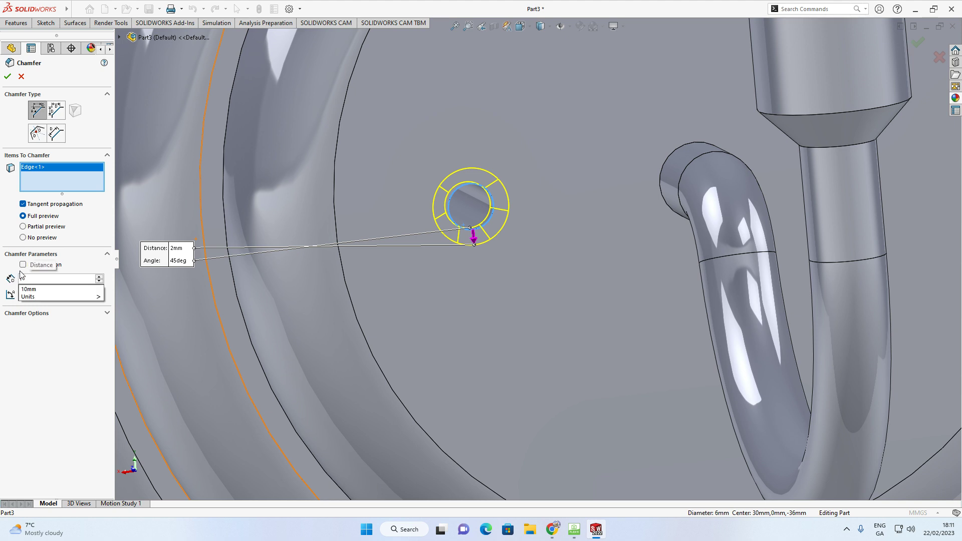
pyautogui.press('Return')
pyautogui.moveTo(361, 215); pyautogui.dragTo(385, 212, button='middle')
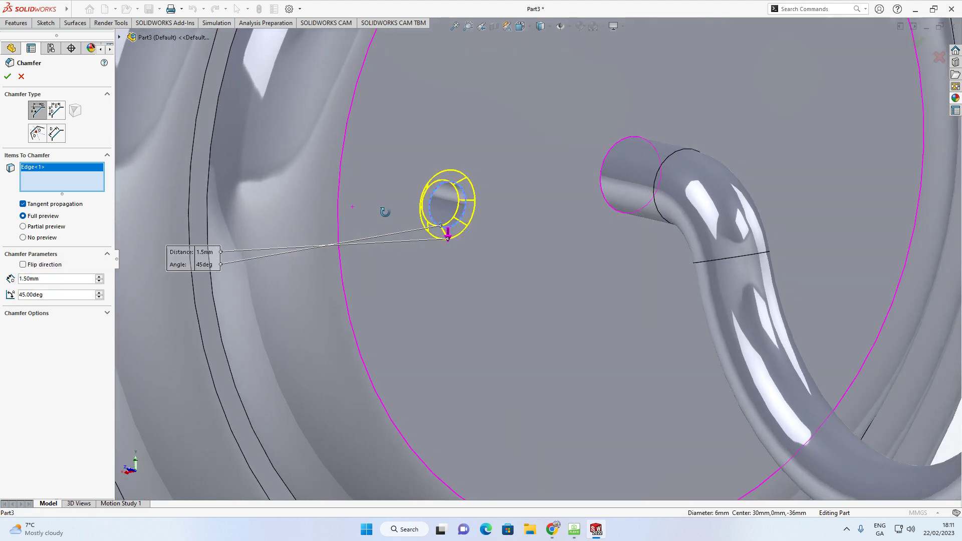
pyautogui.click(9, 76)
# - Inspect the chamfered hole and orient the model to the Back view, facing the arm side of the wall mount
pyautogui.scroll(-5, 432, 196)
pyautogui.moveTo(421, 205); pyautogui.dragTo(478, 188, button='middle')
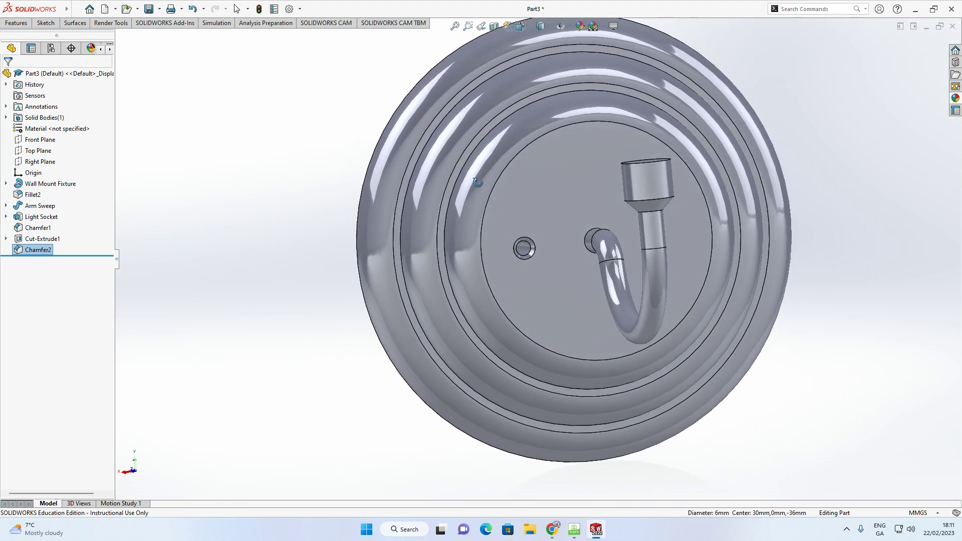
pyautogui.scroll(-3, 579, 239)
pyautogui.moveTo(579, 239); pyautogui.dragTo(564, 245, button='middle')
pyautogui.press('space')
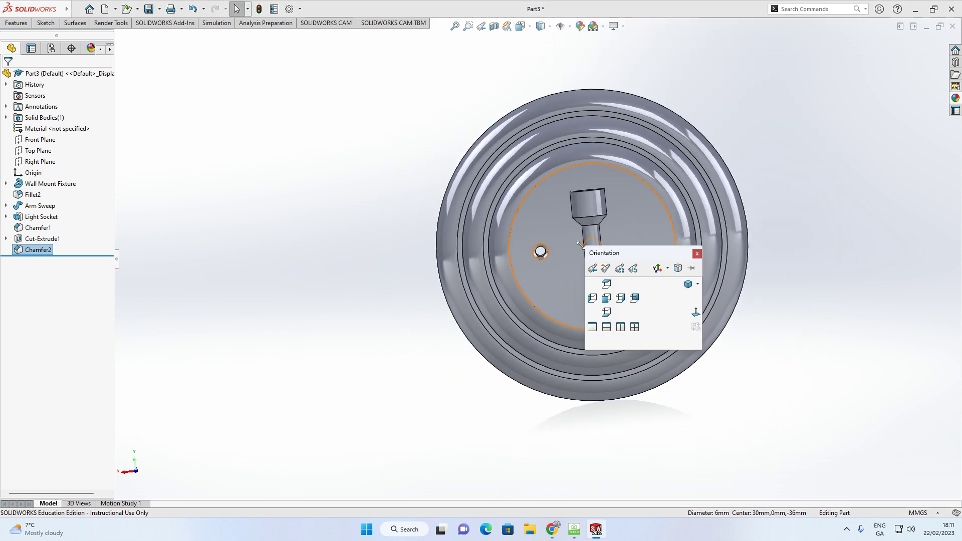
pyautogui.click(609, 298)
pyautogui.press('space')
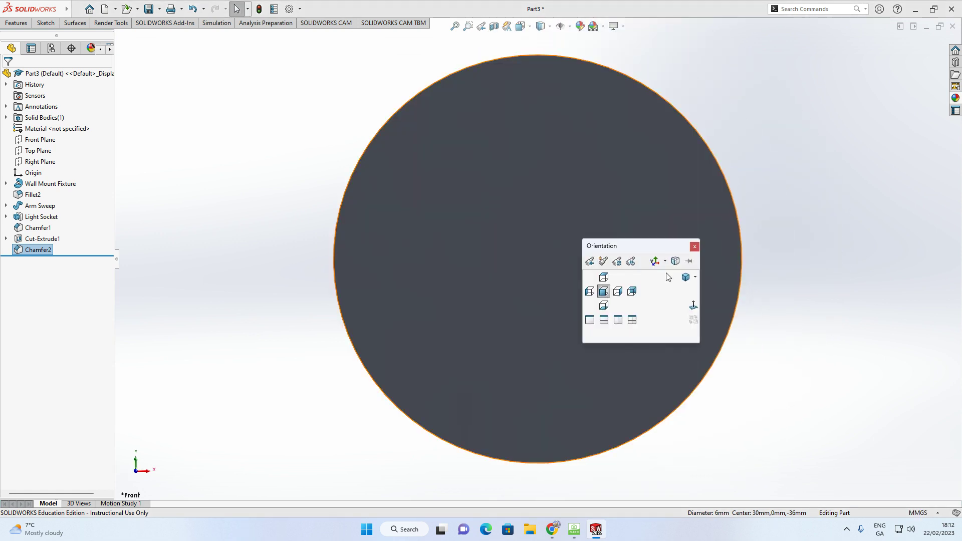
pyautogui.click(692, 305)
pyautogui.press('space')
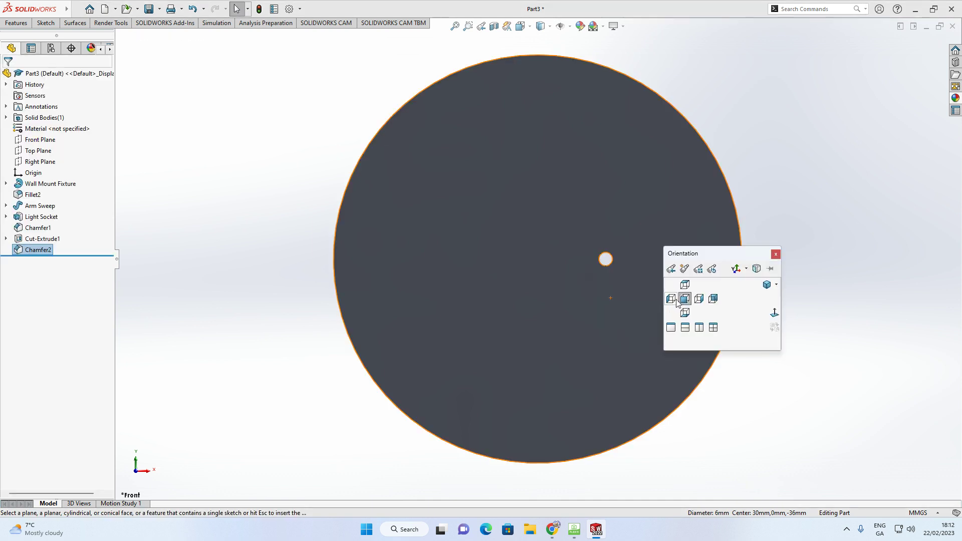
pyautogui.click(712, 299)
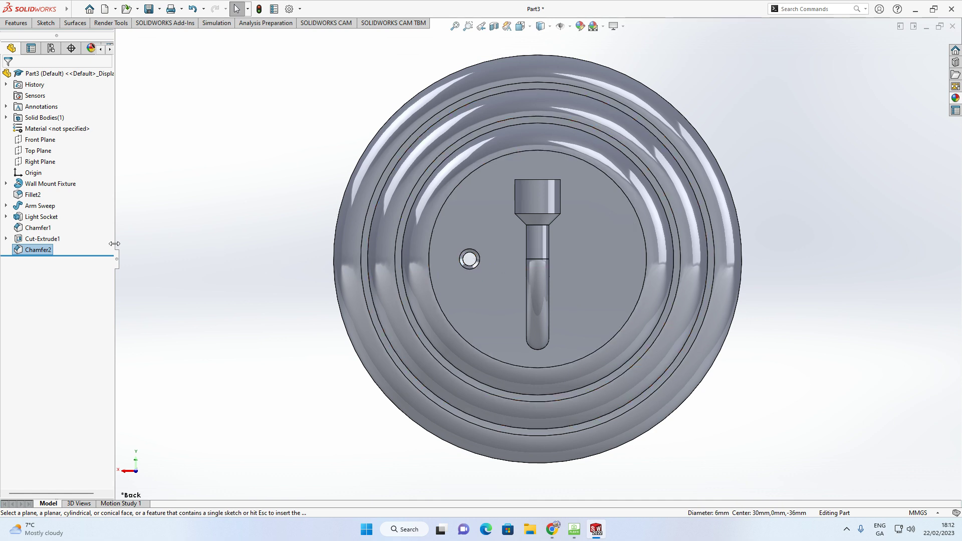
# - Edit the sketch of the hole cut in the wall mount and set the hole's diameter to 5 mm
pyautogui.click(6, 239)
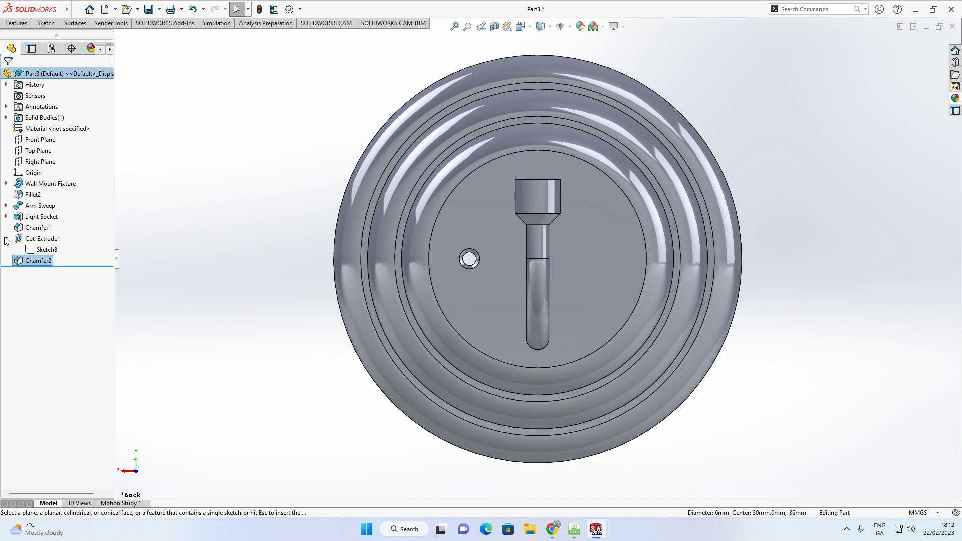
pyautogui.click(37, 249)
pyautogui.click(45, 219)
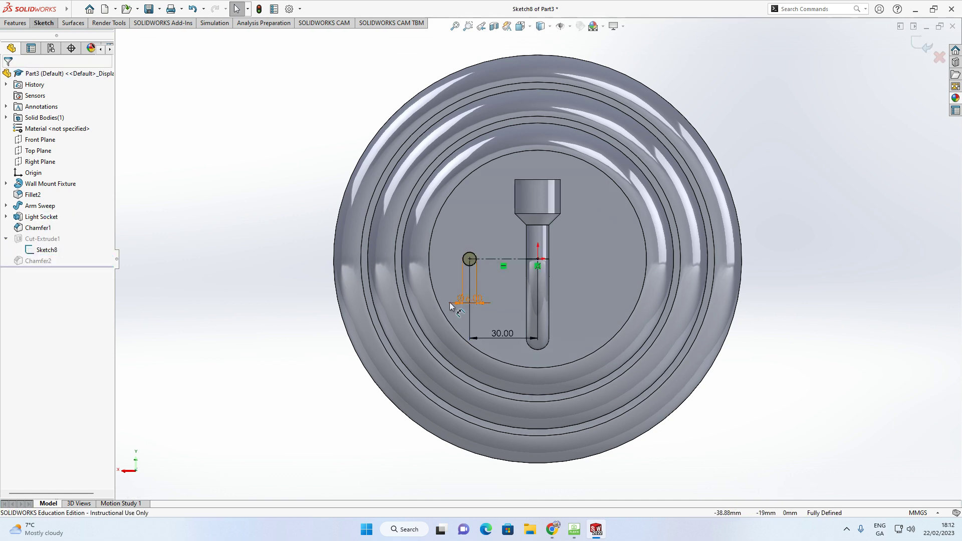
pyautogui.doubleClick(463, 299)
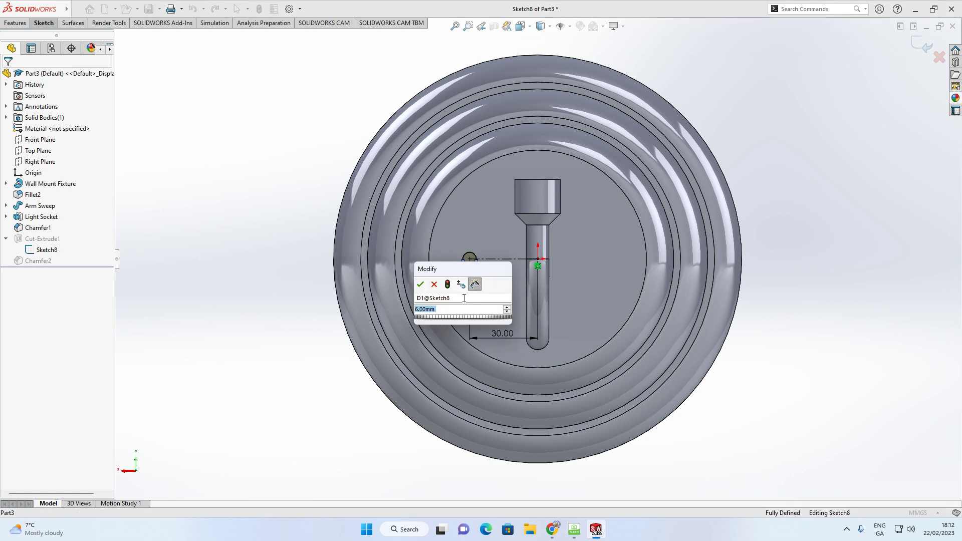
pyautogui.write('5')
pyautogui.press('Return')
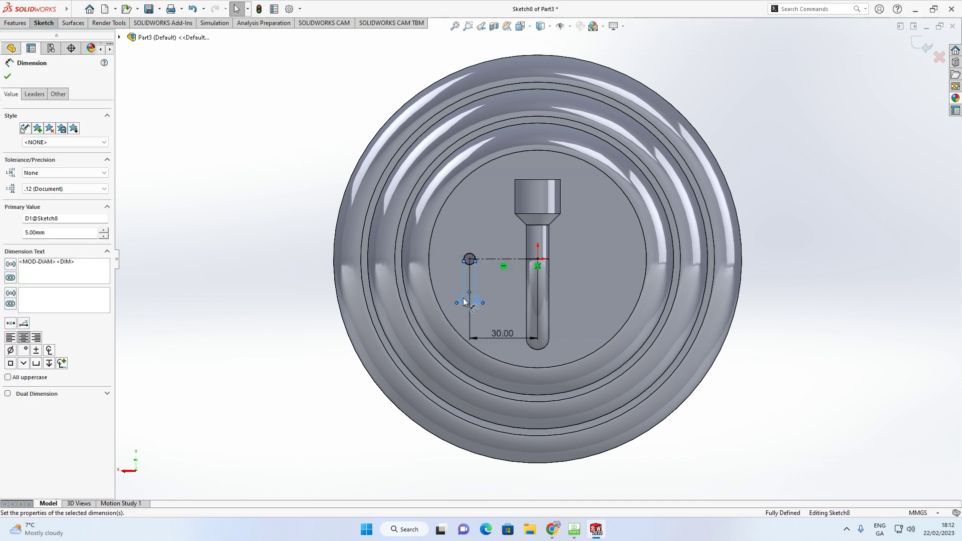
pyautogui.click(923, 45)
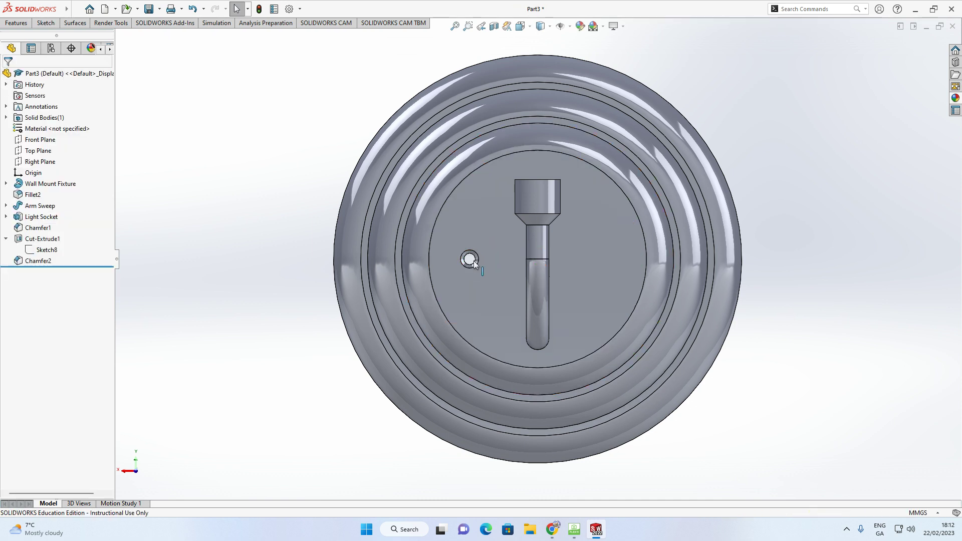
pyautogui.click(6, 238)
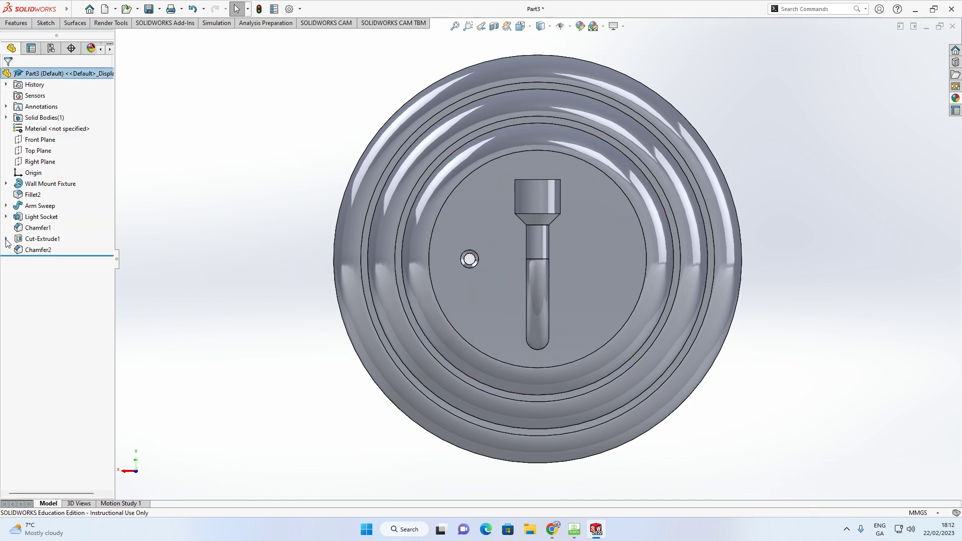
# - Rename the wall mount's hole cut feature as "Screw Hole"
pyautogui.click(35, 239)
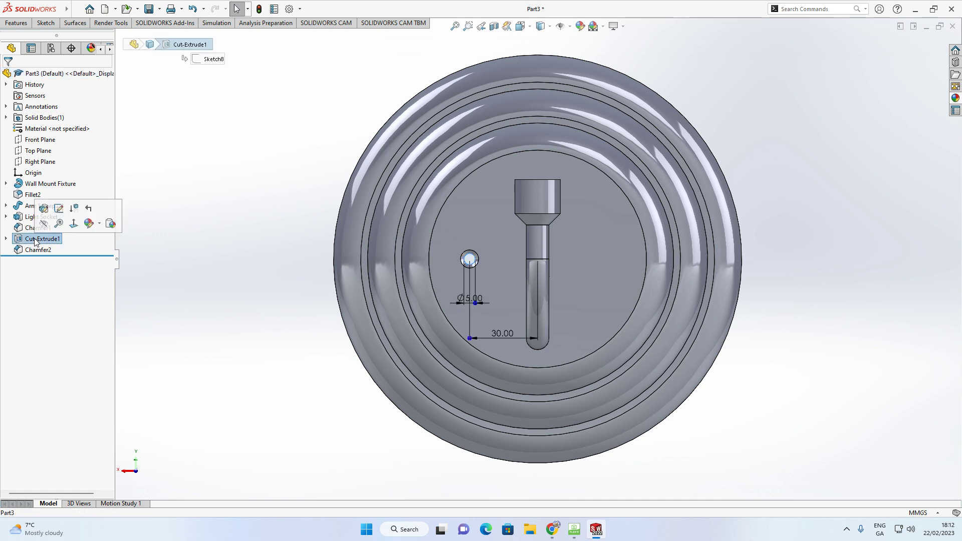
pyautogui.click(35, 240)
pyautogui.write('Screw Hole')
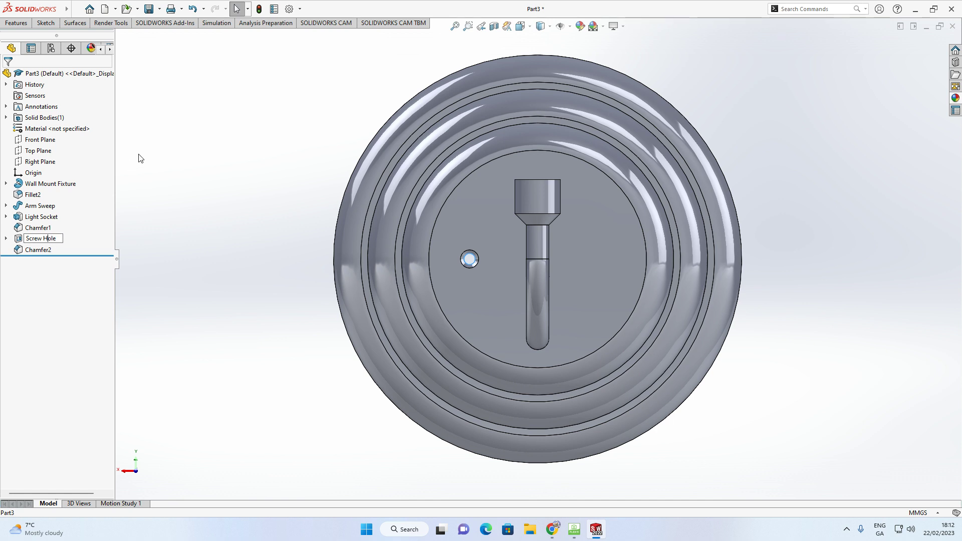
pyautogui.press('Return')
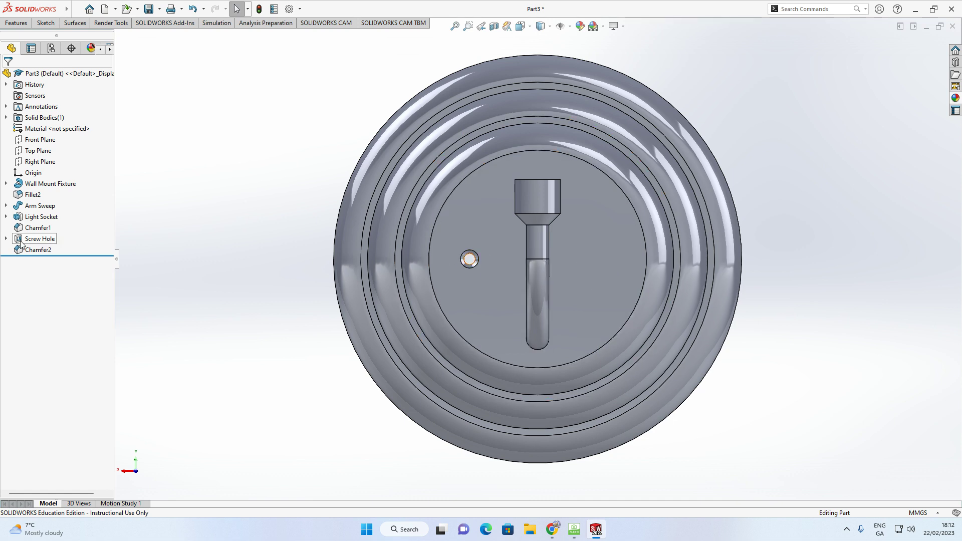
# - Mirror the Screw Hole cut and its chamfer, Chamfer2, about the Right Plane
pyautogui.click(22, 25)
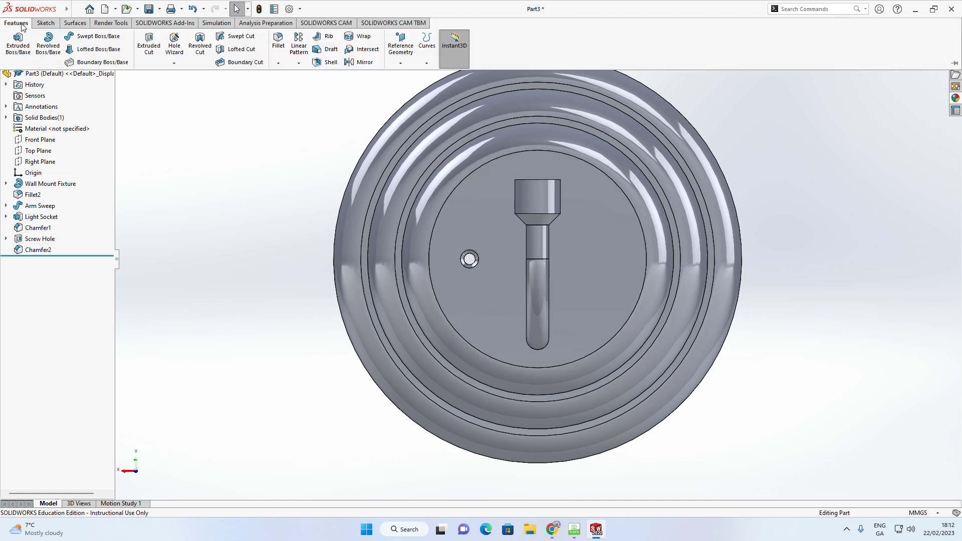
pyautogui.click(373, 67)
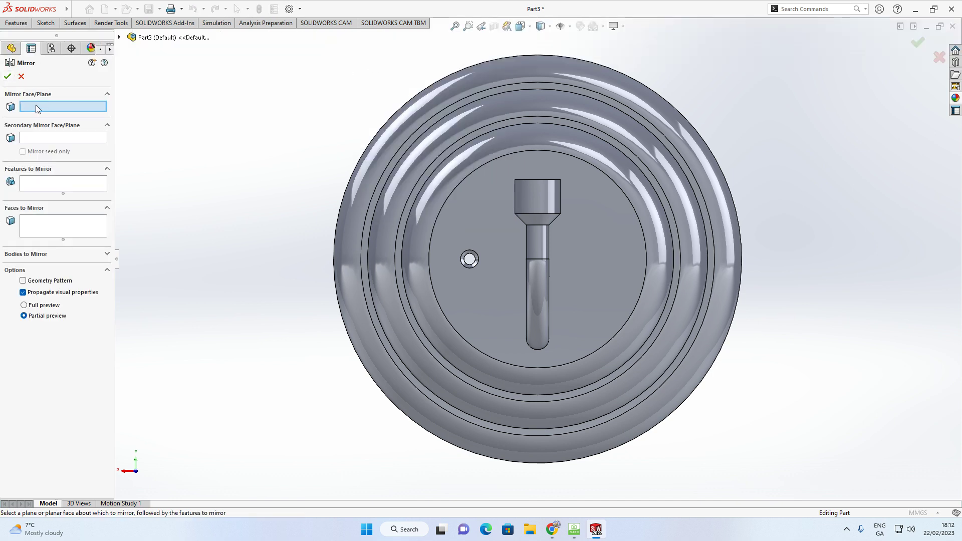
pyautogui.click(119, 37)
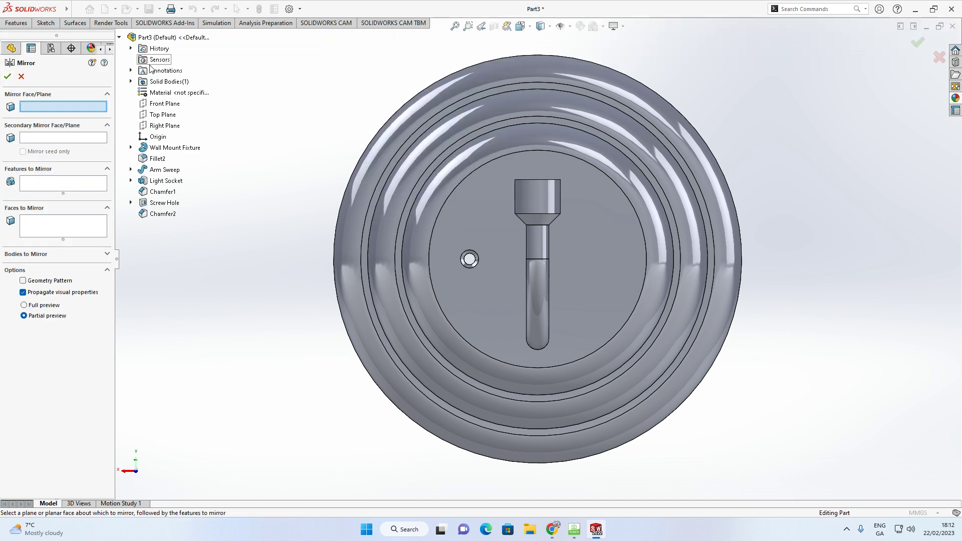
pyautogui.click(164, 126)
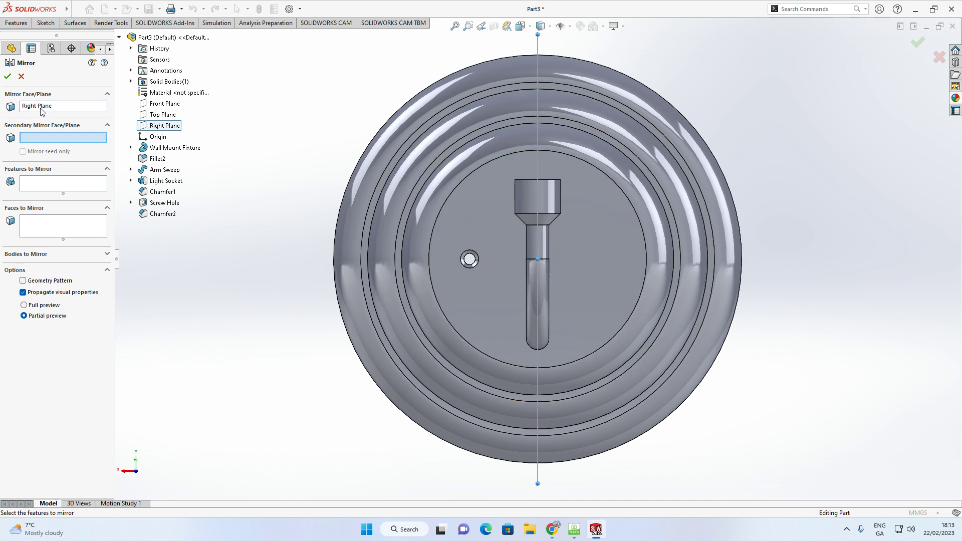
pyautogui.click(45, 187)
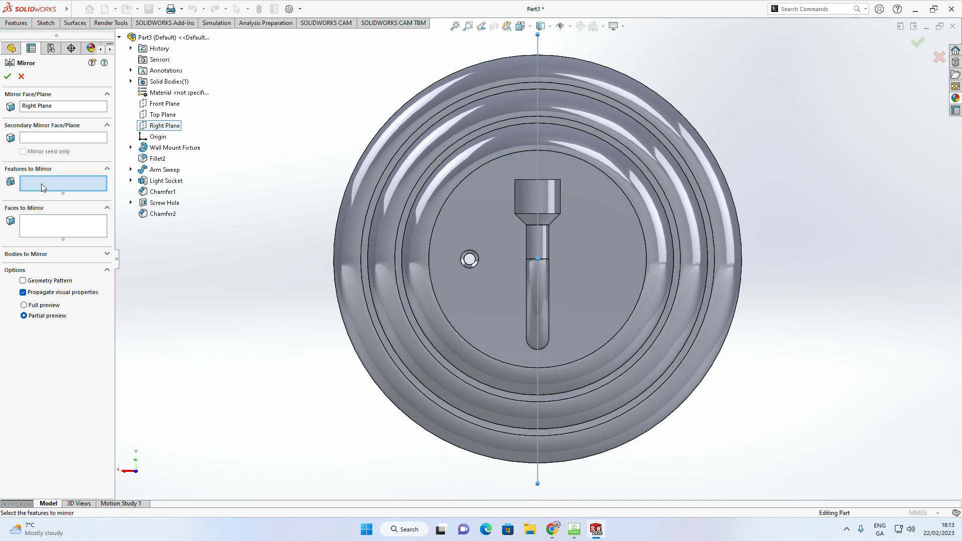
pyautogui.click(158, 206)
pyautogui.click(166, 215)
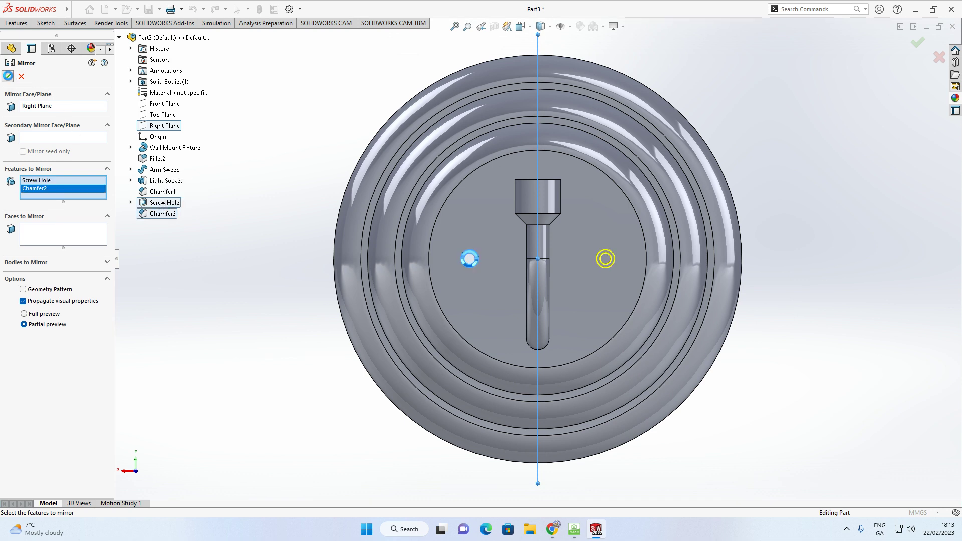
pyautogui.click(8, 77)
pyautogui.press('f')
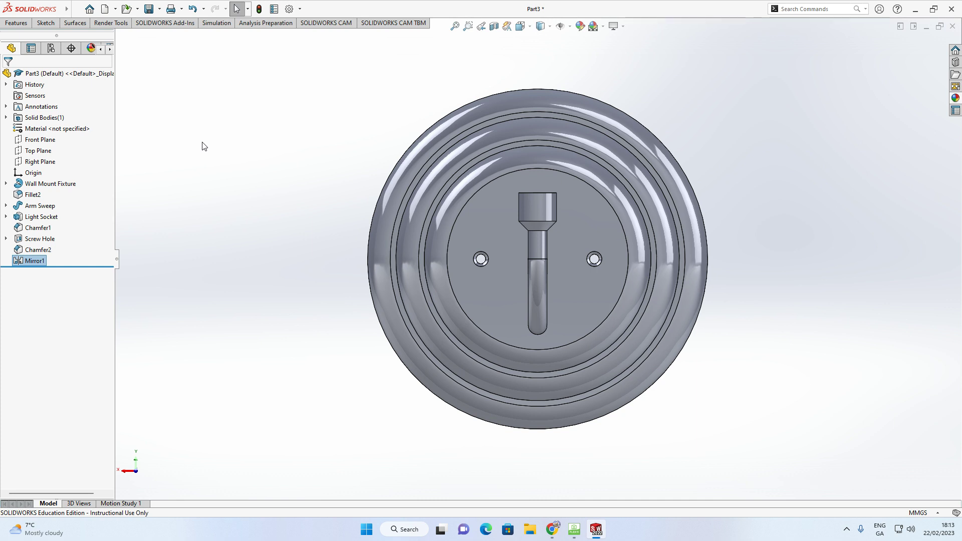
# - Start editing the appearance of the whole part and show the available brass finishes
pyautogui.moveTo(224, 153); pyautogui.dragTo(321, 193, button='middle')
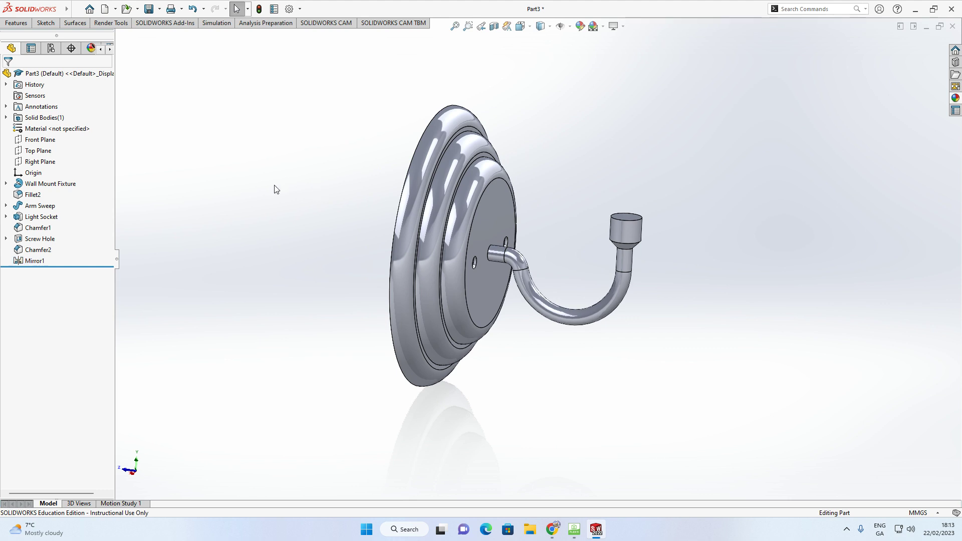
pyautogui.rightClick(437, 183)
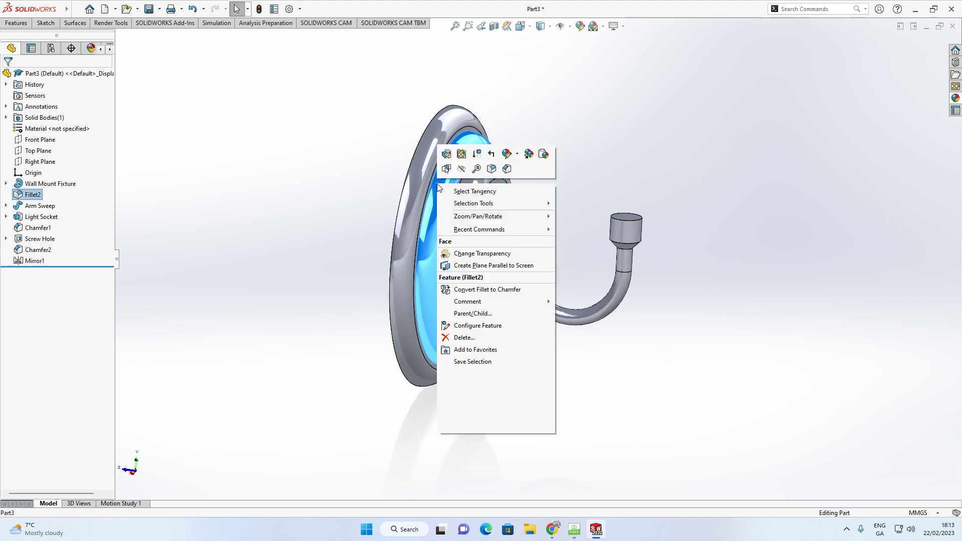
pyautogui.click(519, 159)
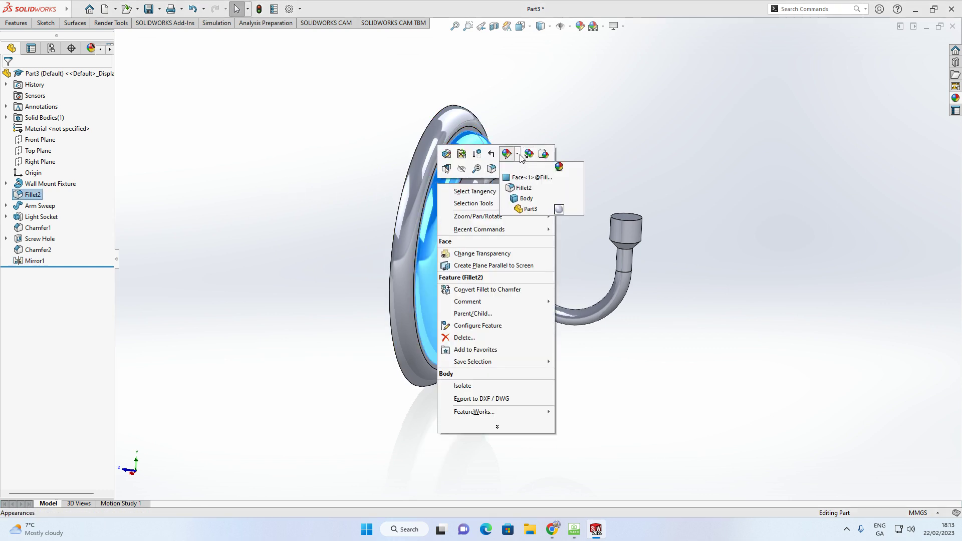
pyautogui.click(523, 209)
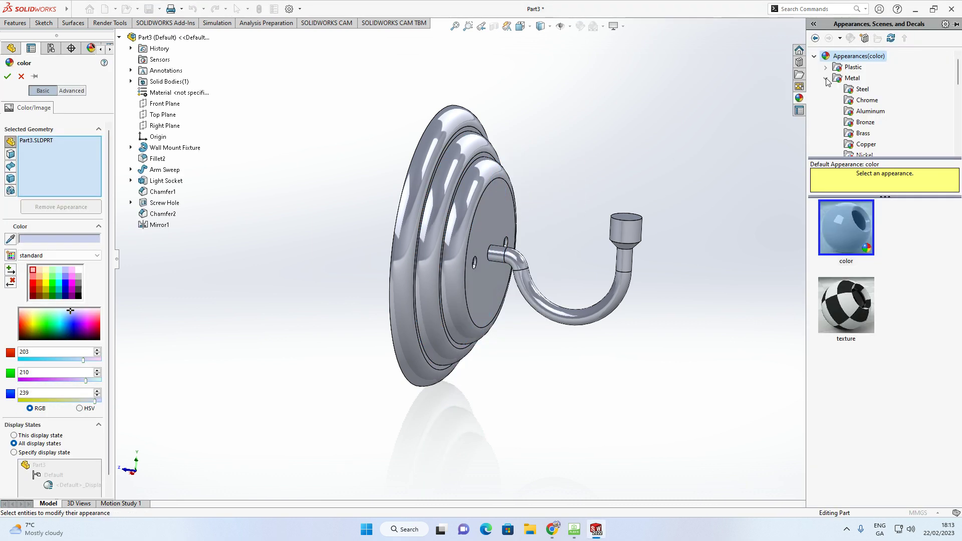
pyautogui.click(826, 79)
pyautogui.click(826, 79)
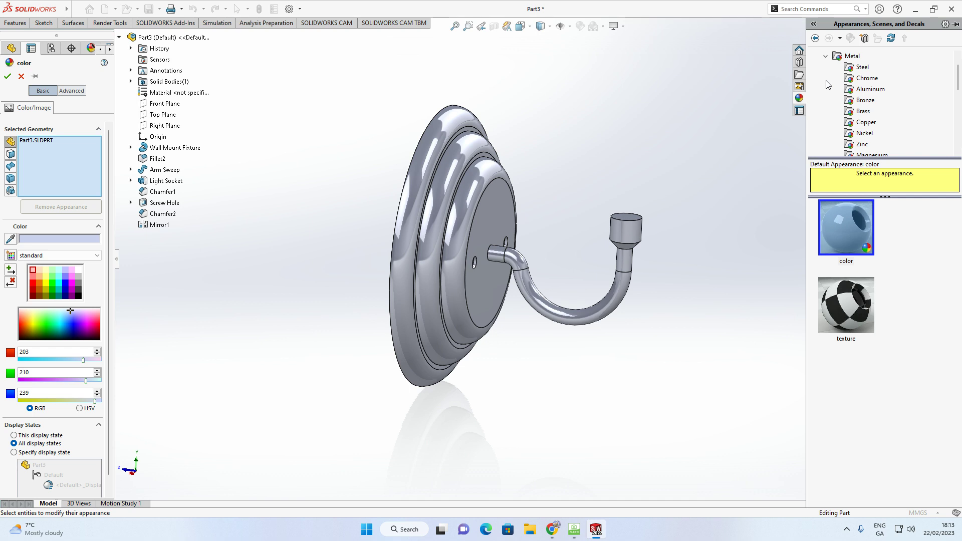
pyautogui.click(865, 111)
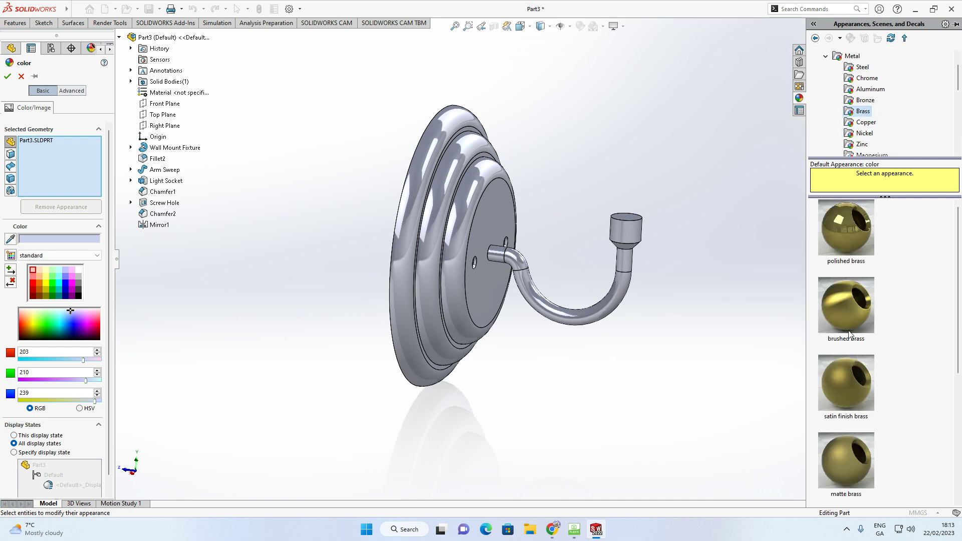
# - Try the polished, brushed, satin finish and matte brass appearances on the whole part
pyautogui.click(845, 256)
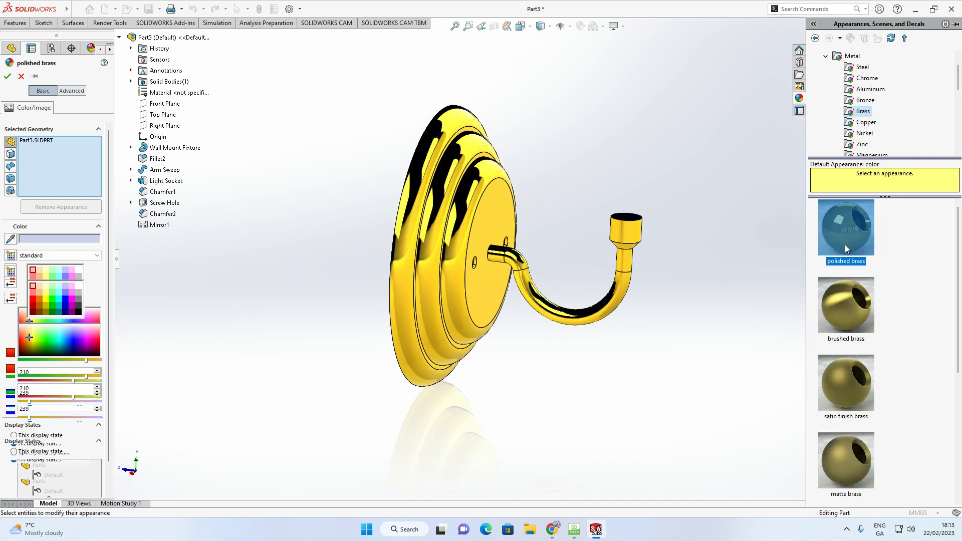
pyautogui.click(850, 311)
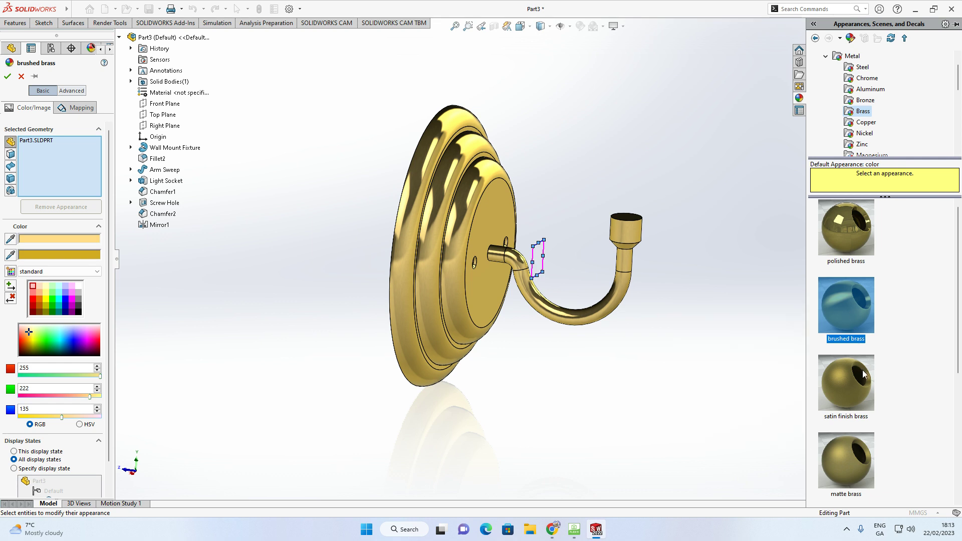
pyautogui.click(852, 451)
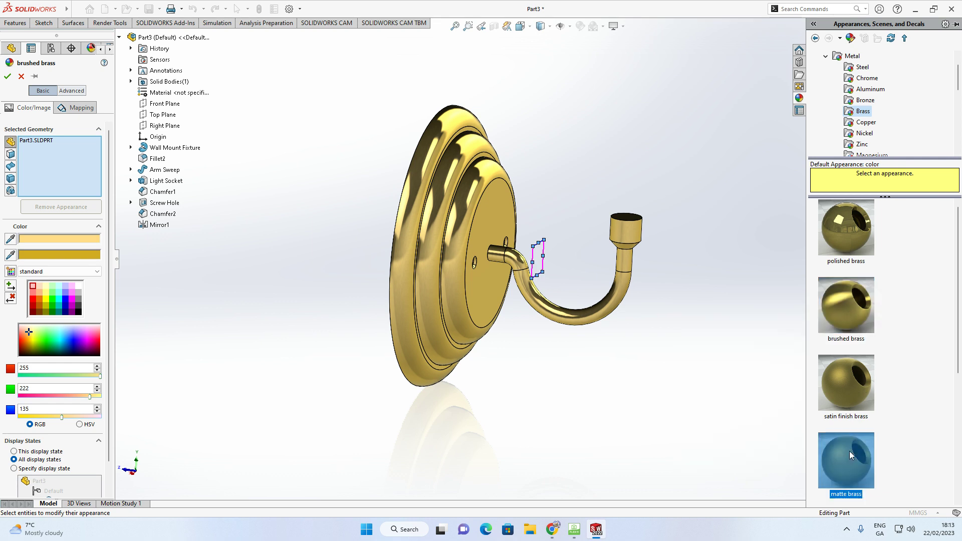
pyautogui.click(846, 393)
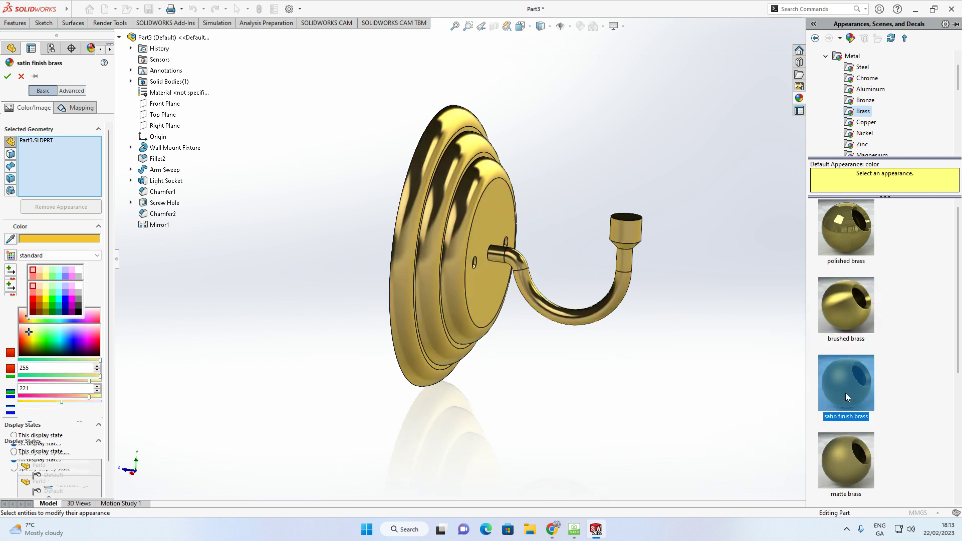
pyautogui.click(847, 455)
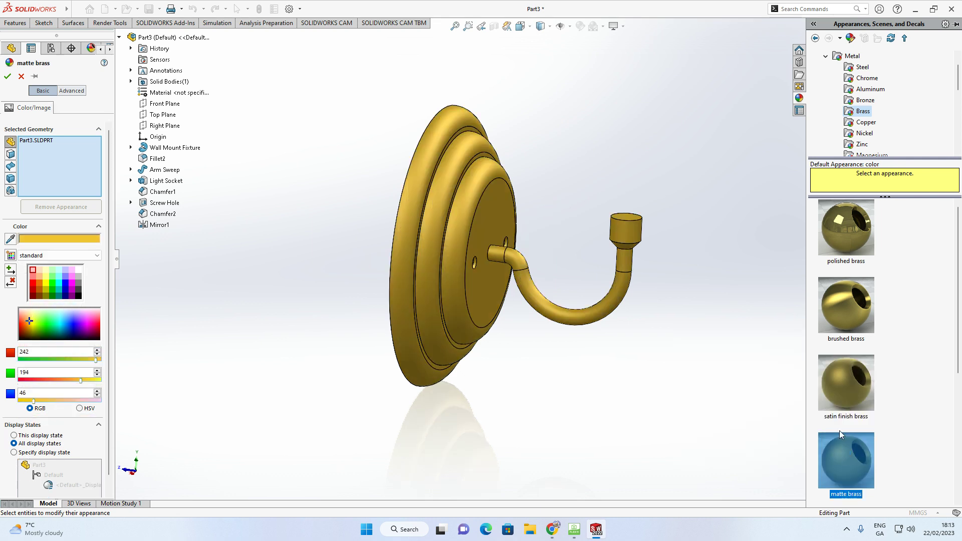
# - Apply the satin finish brass appearance to the whole part
pyautogui.click(838, 402)
pyautogui.moveTo(683, 257); pyautogui.dragTo(702, 257, button='middle')
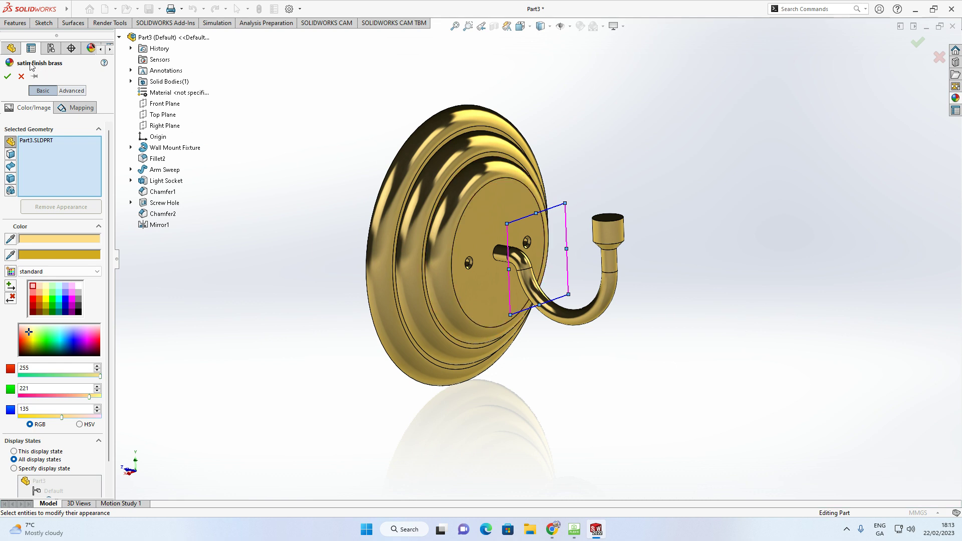
pyautogui.click(7, 77)
pyautogui.moveTo(502, 185); pyautogui.dragTo(494, 166, button='middle')
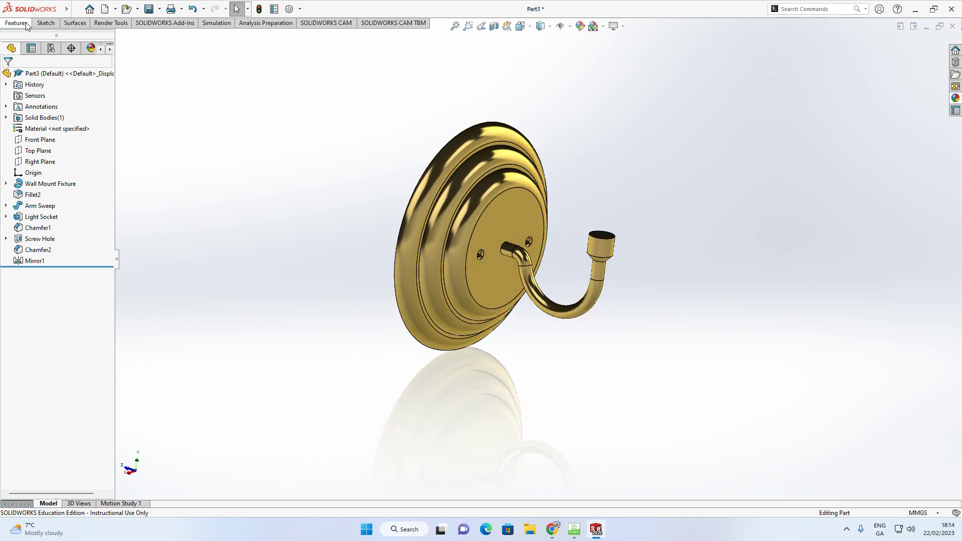
# - Save the part as "Wall Mount Fixture" in the Light Fitting folder inside 5th Year SDK on the Desktop
pyautogui.click(75, 10)
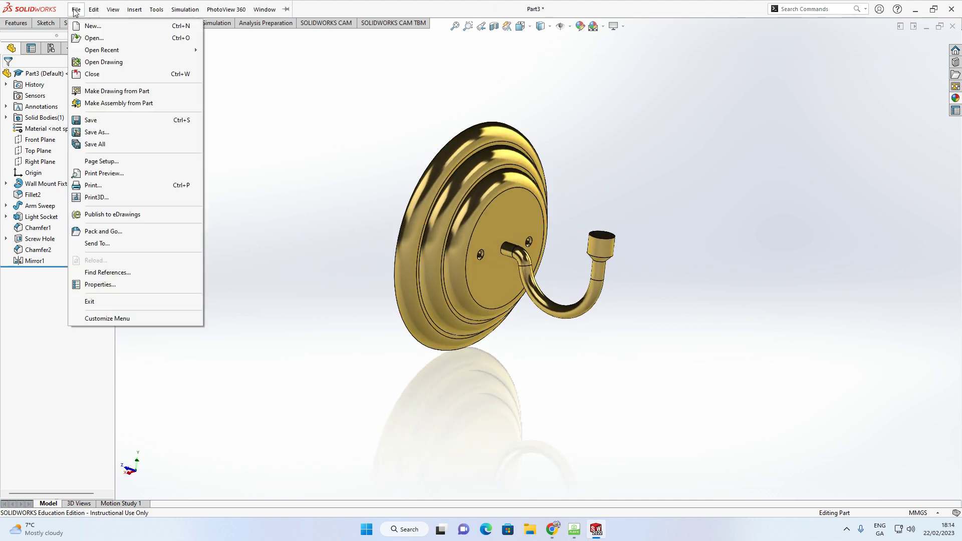
pyautogui.click(96, 132)
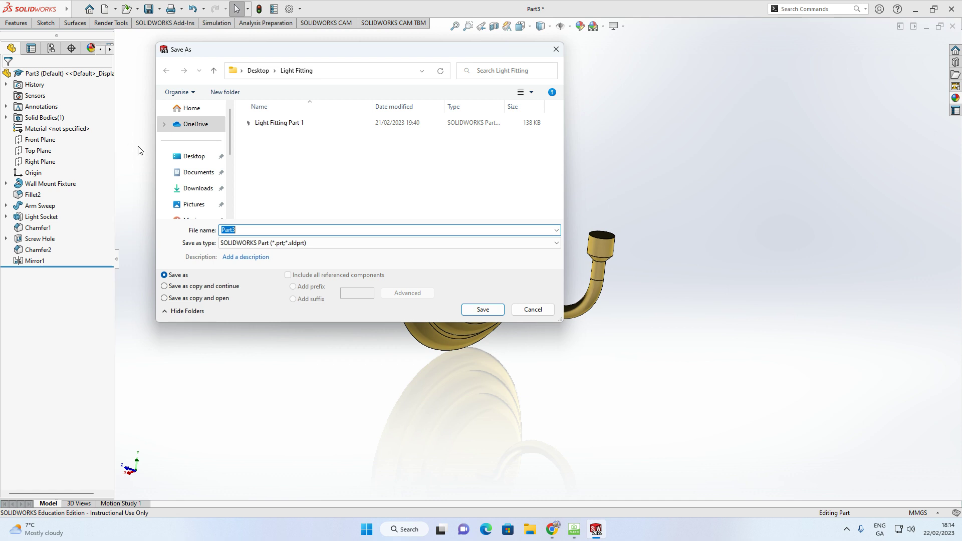
pyautogui.click(258, 71)
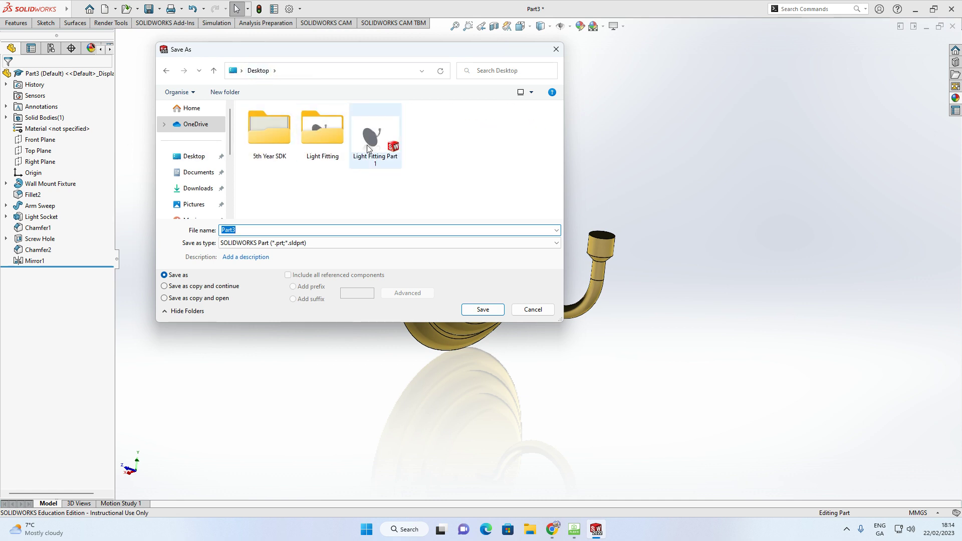
pyautogui.doubleClick(265, 136)
pyautogui.doubleClick(274, 139)
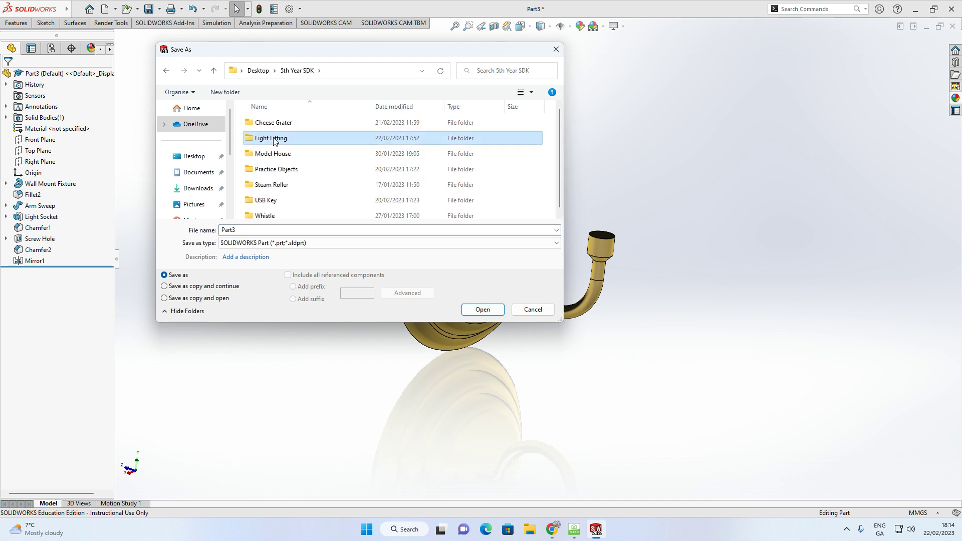
pyautogui.click(259, 230)
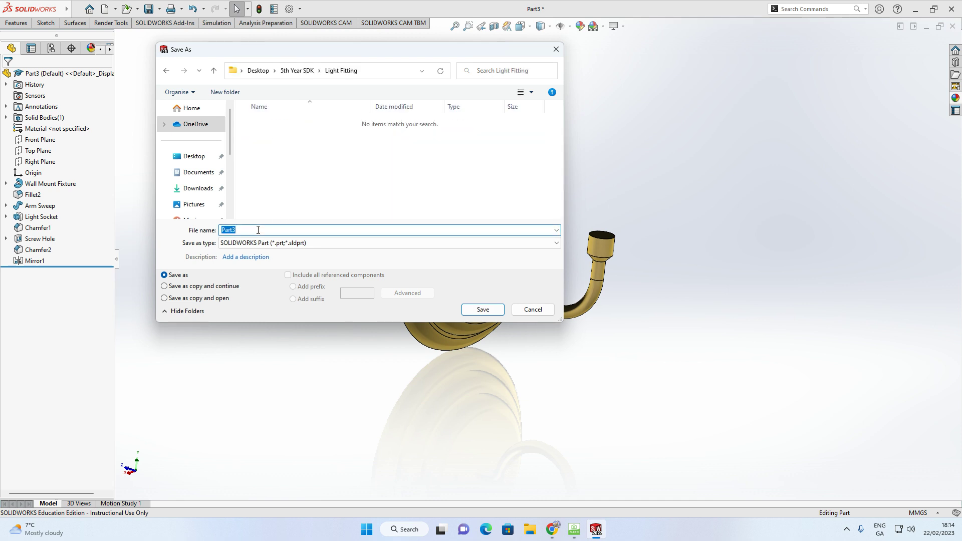
pyautogui.write('Wall Mount Fixture')
pyautogui.click(485, 313)
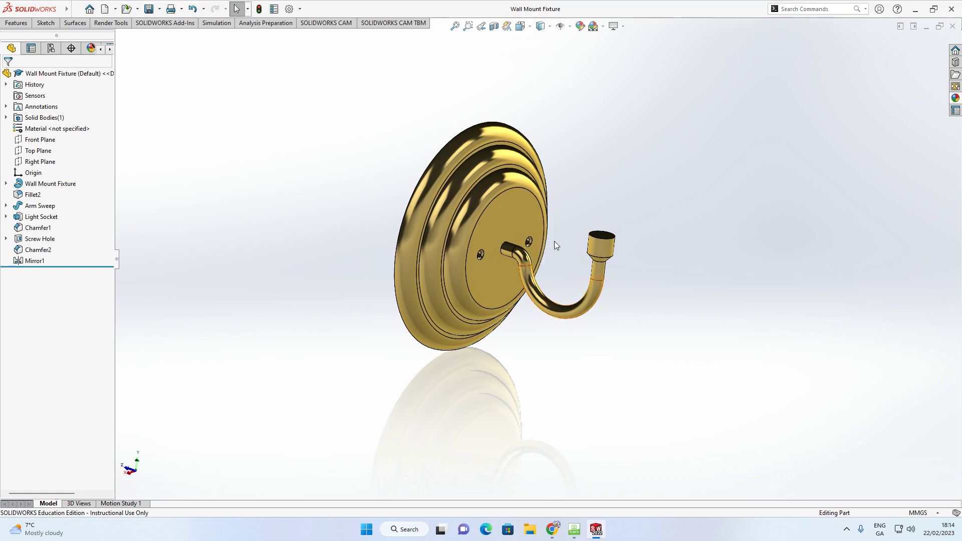